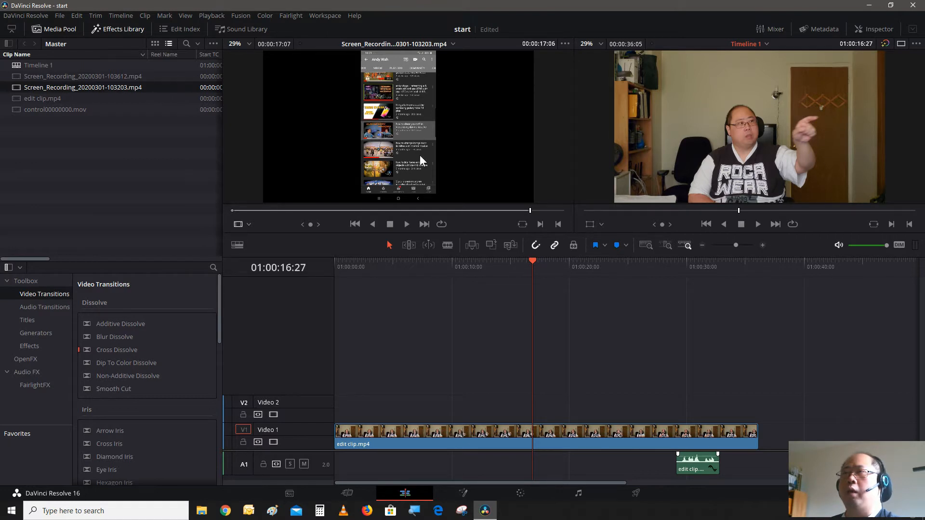
Place Screen_Recording_20200301-103203.mp4 on Video 2 above the middle of edit clip.mp4 and set its zoom to 0.770.
drag(472, 125, 460, 411)
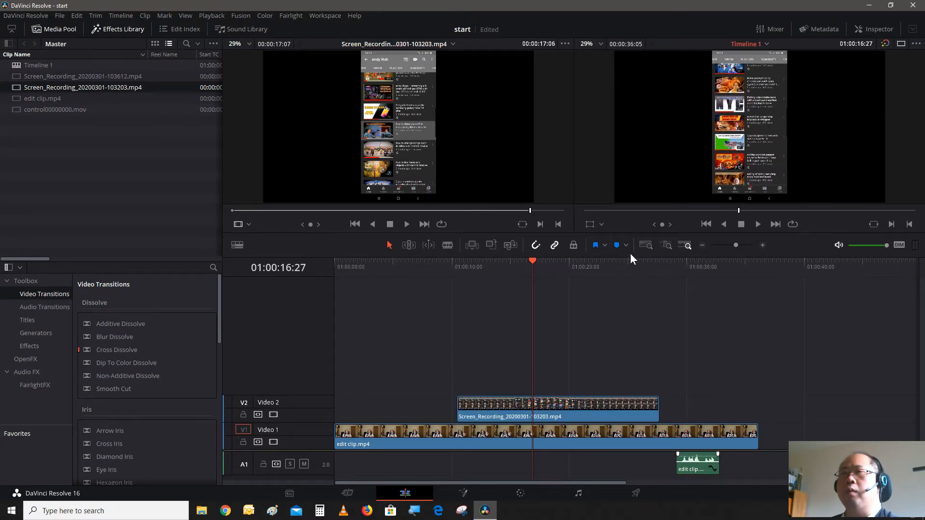
click(602, 267)
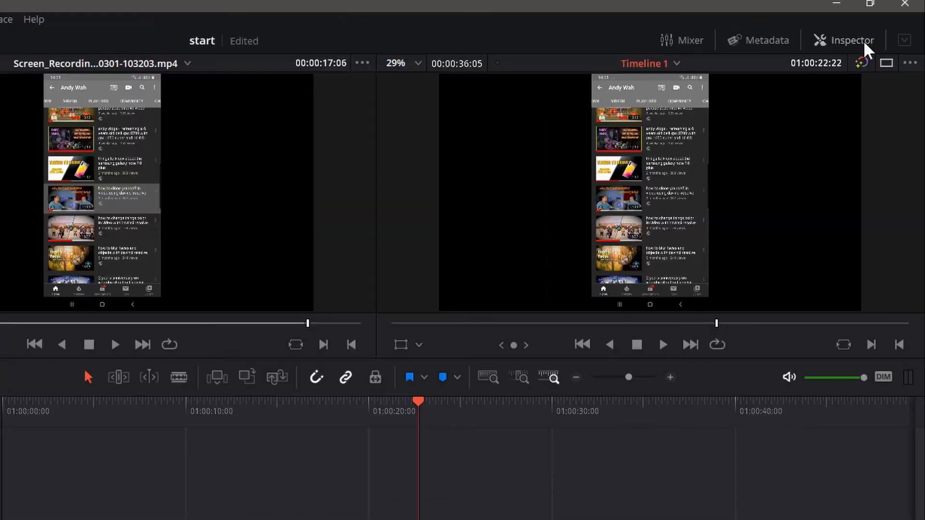
click(864, 41)
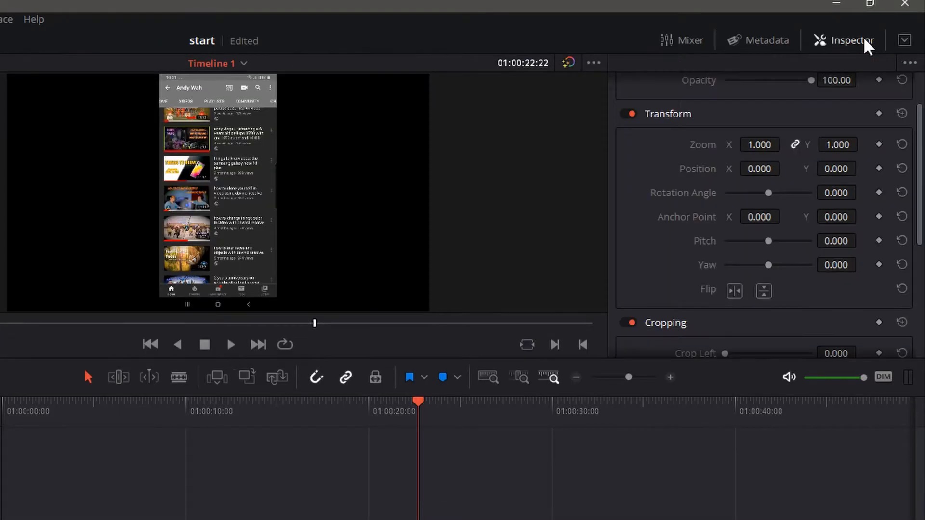
click(770, 145)
text(.770)
key(Return)
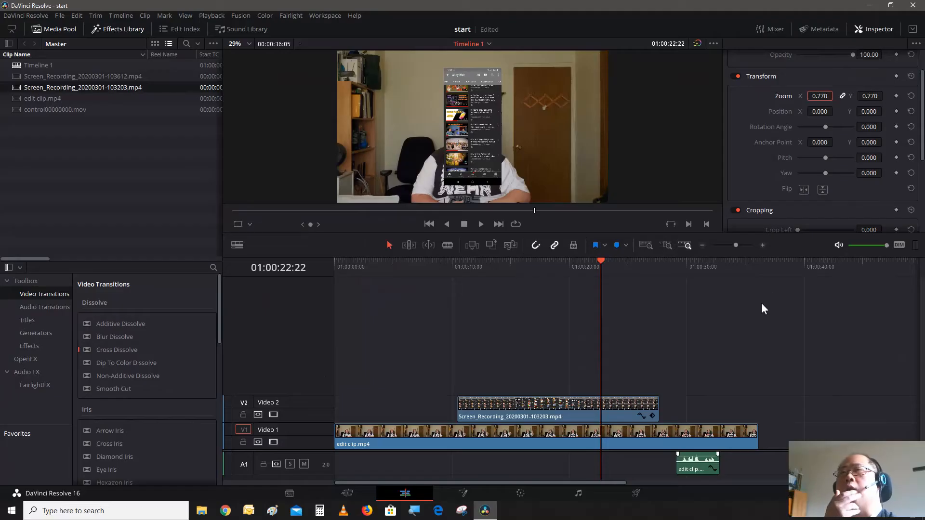
Set the overlaid screen recording's position to X 556 and Y 99.
click(818, 111)
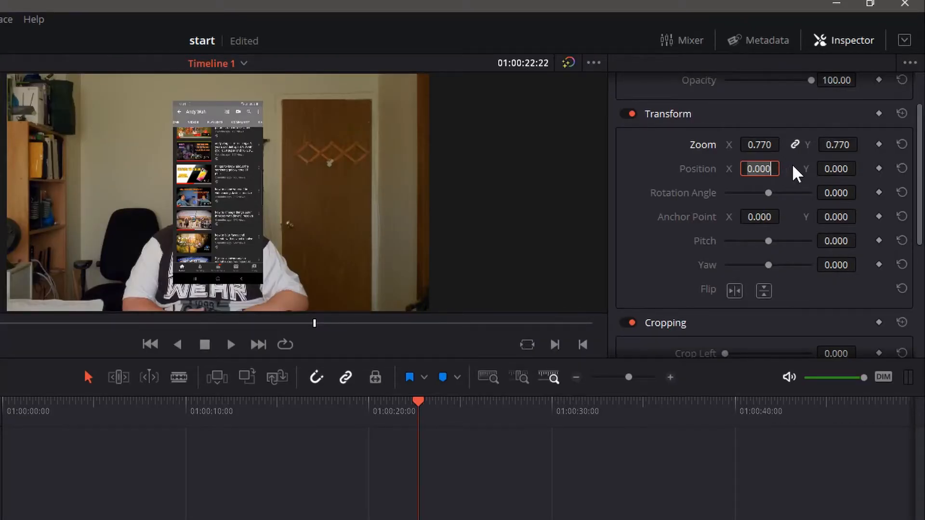
text(556)
key(Return)
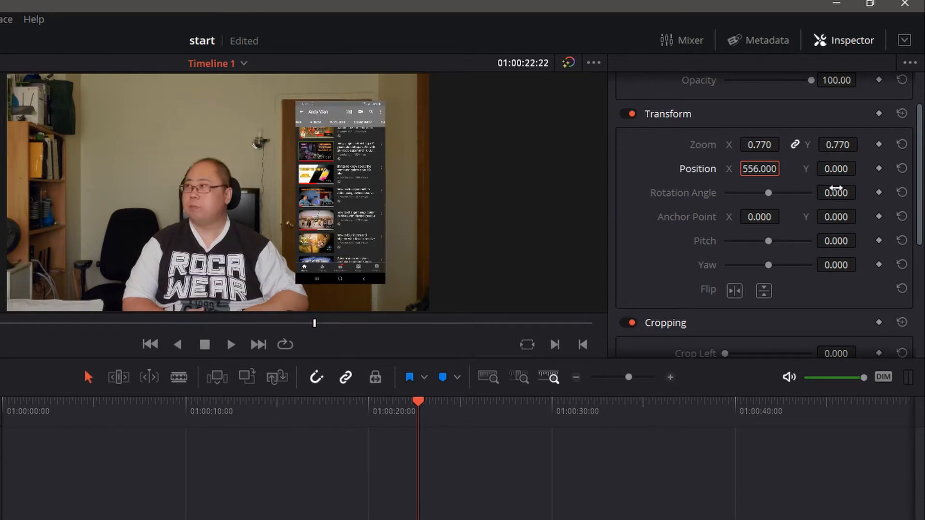
click(835, 169)
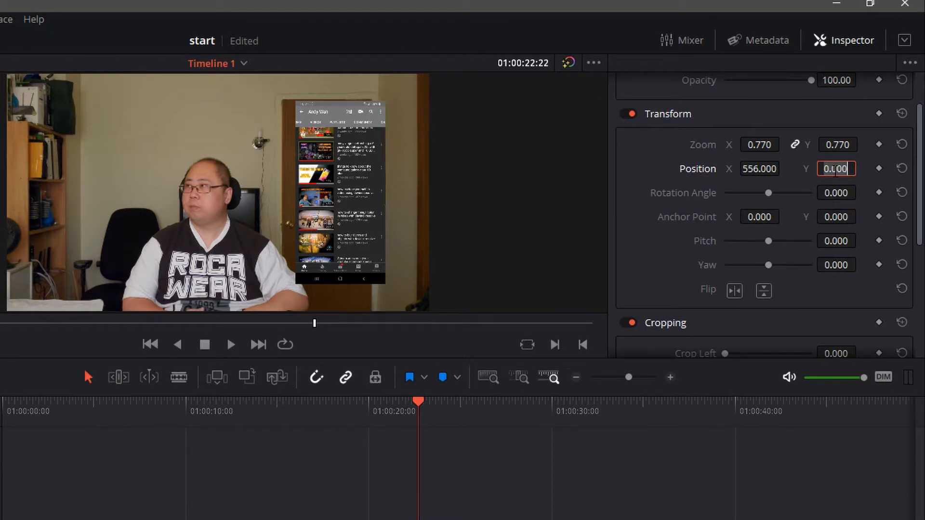
text(99)
key(Return)
Set the overlaid screen recording's opacity to 65.
scroll(841, 190, up, 3)
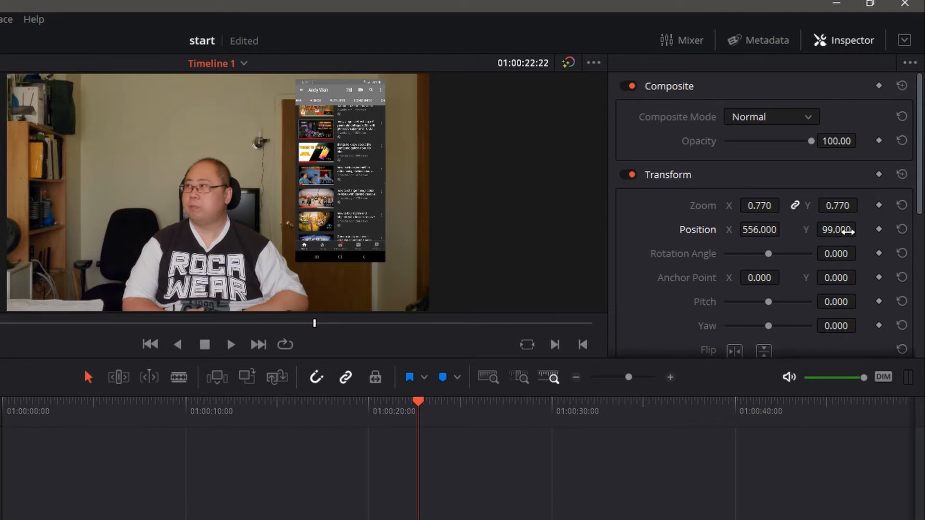
click(841, 140)
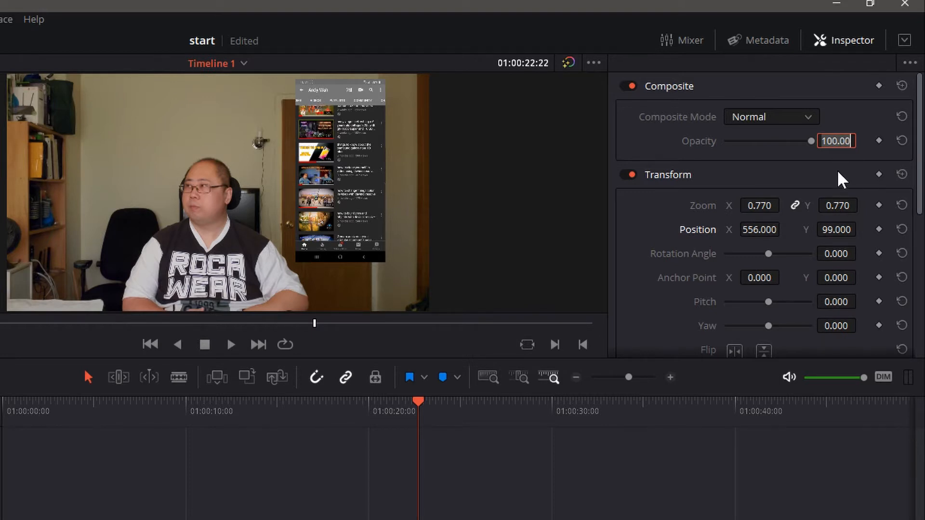
text(65)
key(Return)
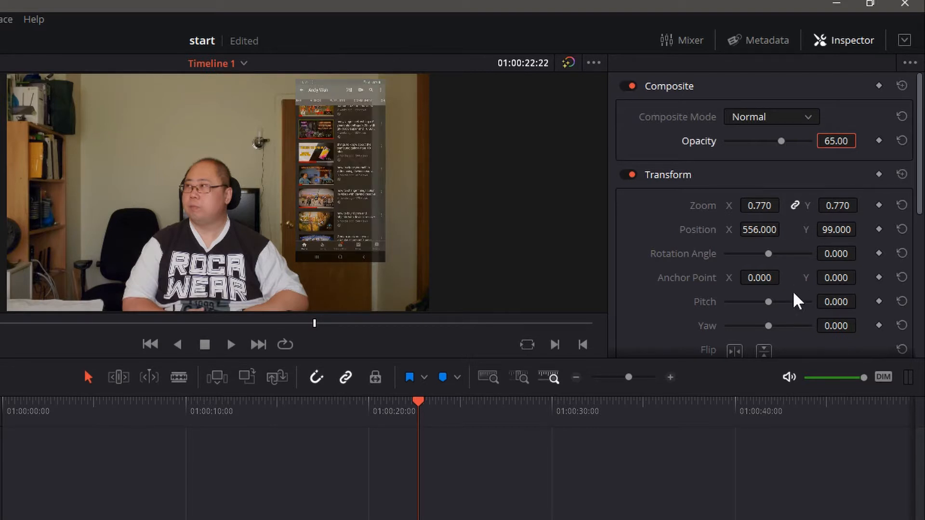
Crop the overlaid screen recording by 84 at the bottom and 155 at the top.
scroll(805, 243, down, 5)
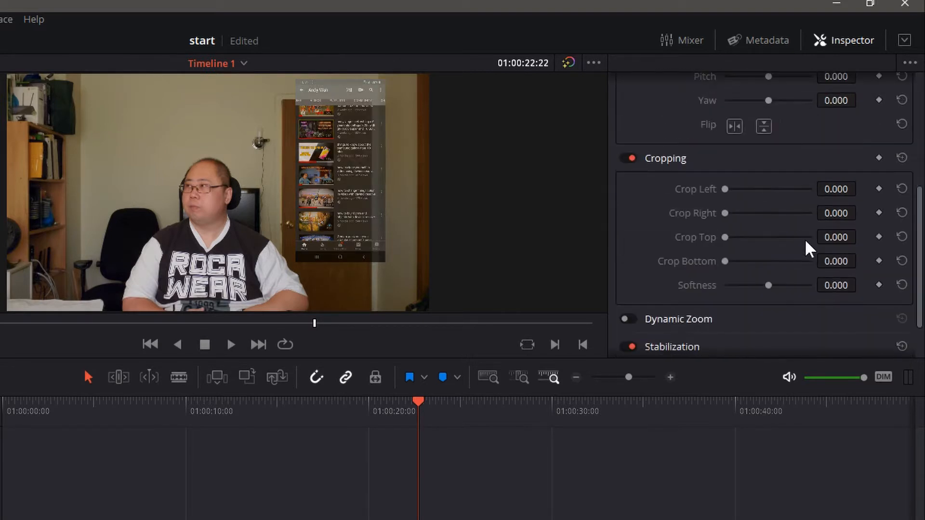
scroll(808, 248, down, 2)
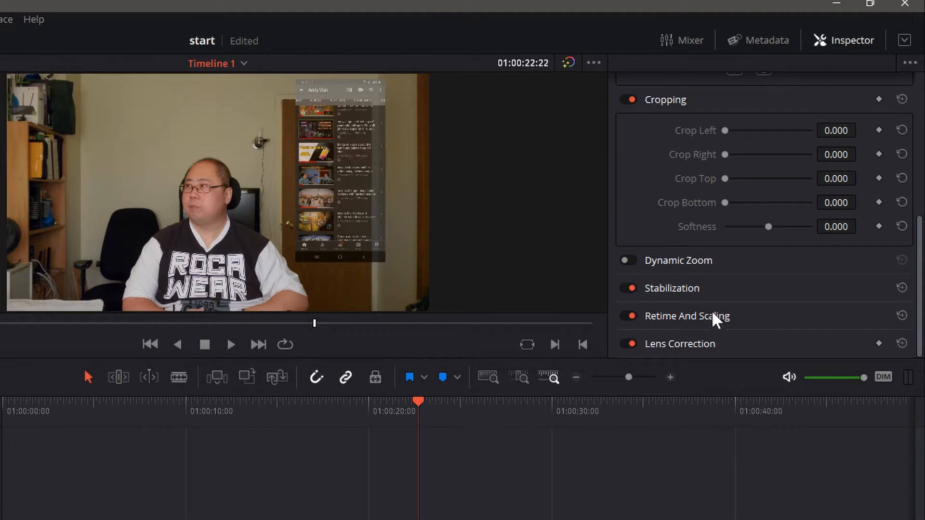
scroll(735, 285, up, 1)
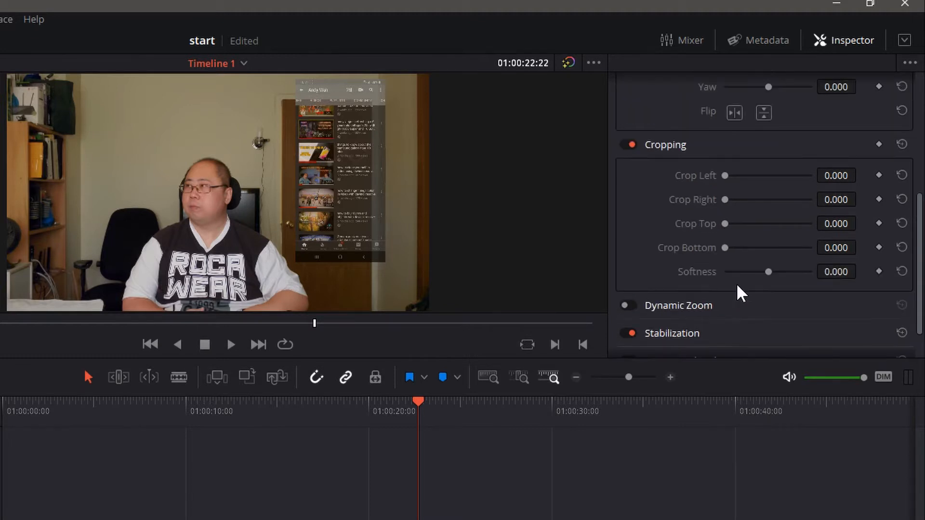
click(839, 251)
click(826, 251)
key(BackSpace)
text(84)
key(Return)
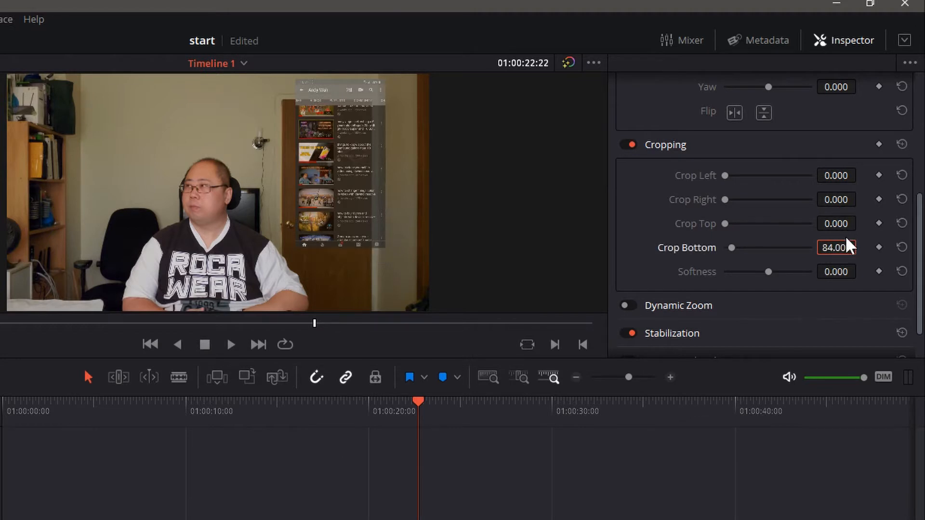
click(845, 225)
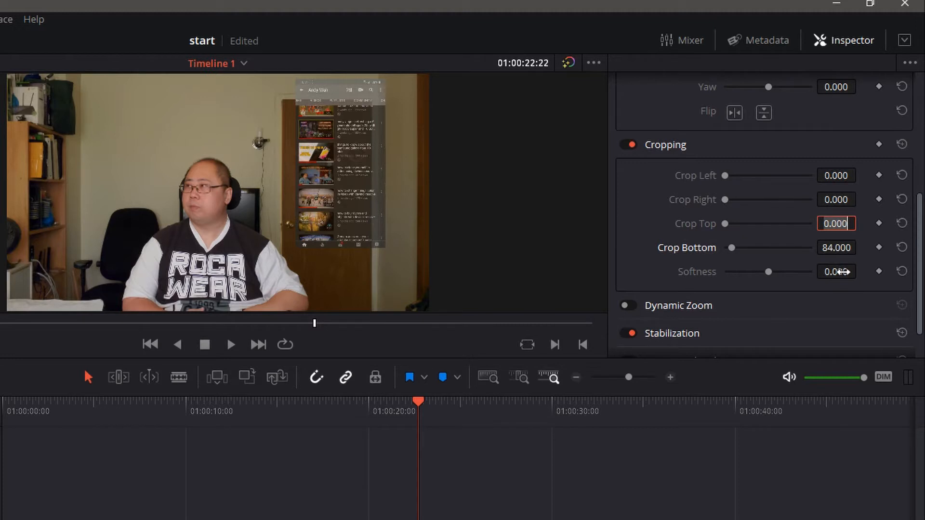
text(155)
key(Return)
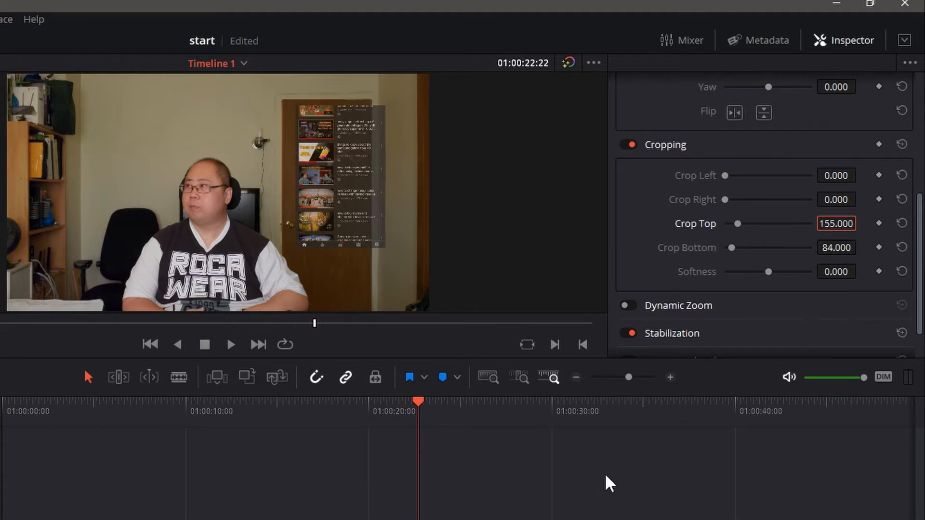
Set the overlaid screen recording's yaw to 0.143 to tilt it in perspective.
scroll(775, 354, up, 5)
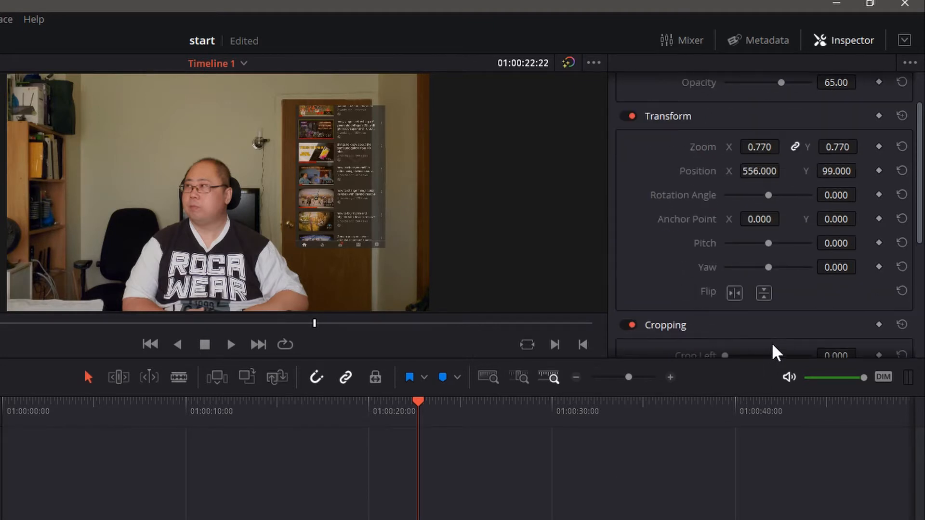
scroll(774, 354, up, 1)
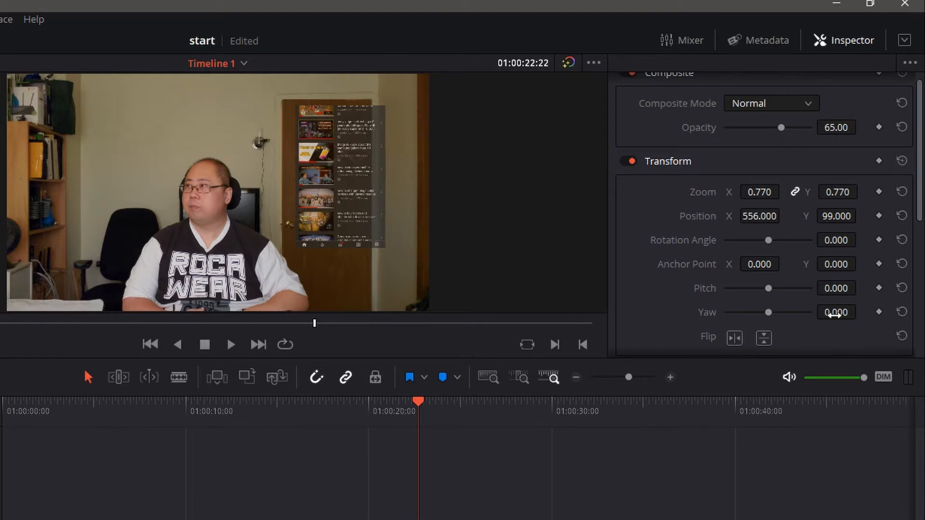
click(835, 313)
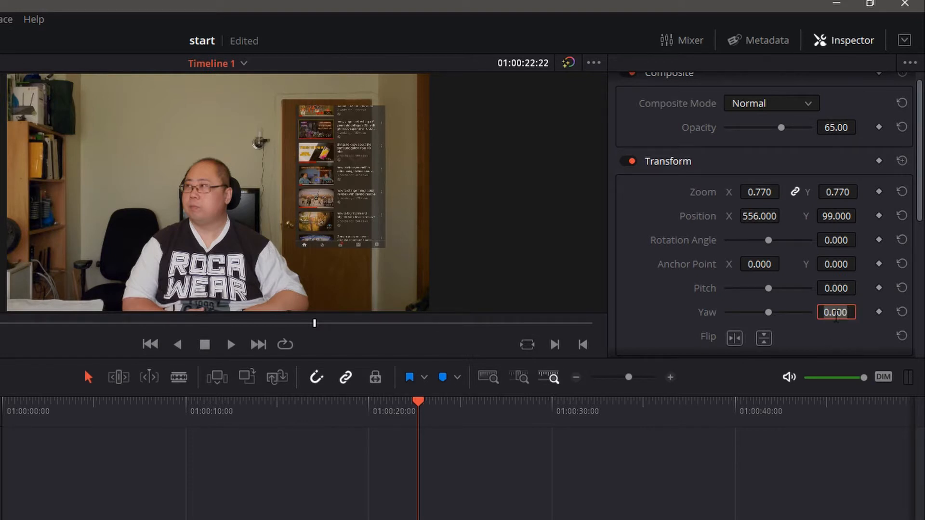
text(.143)
key(Return)
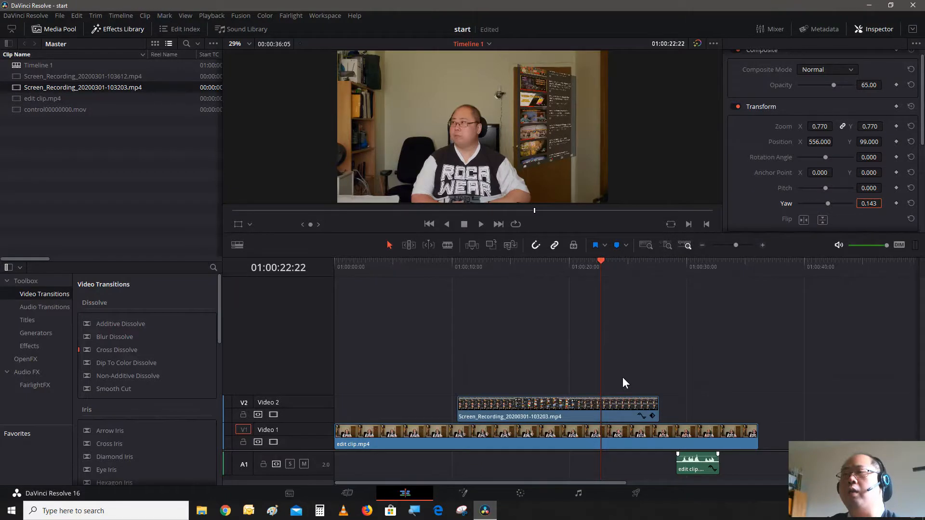
Shift the Video 2 clip about 6 seconds earlier and play from around 01:00:16 to check its timing against the hand gesture.
click(539, 266)
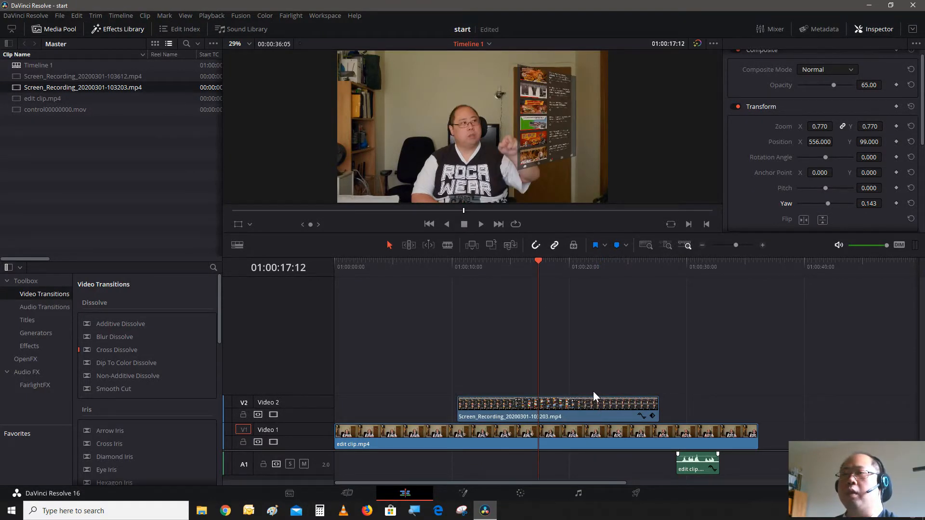
mouse_move(537, 261)
mouse_down()
mouse_move(551, 272)
mouse_move(520, 279)
mouse_move(528, 276)
mouse_up()
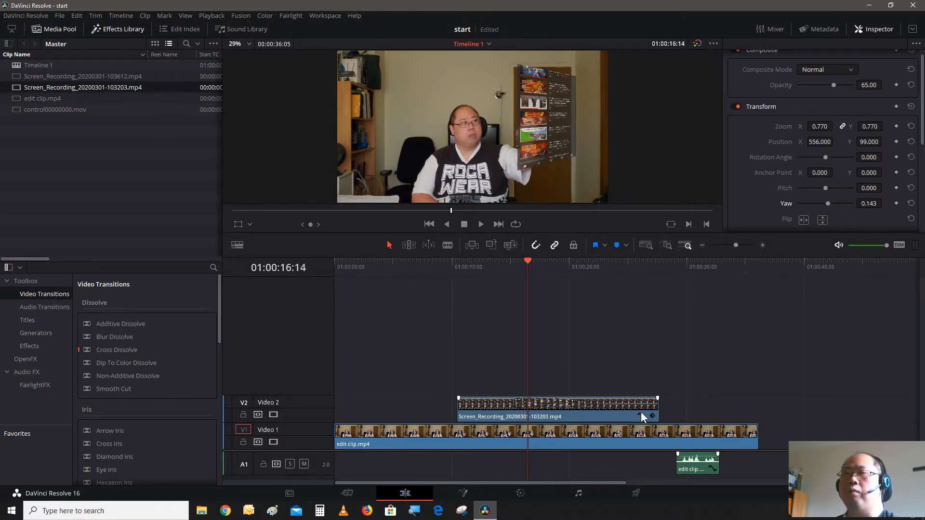
drag(642, 409, 555, 402)
key(space)
click(528, 269)
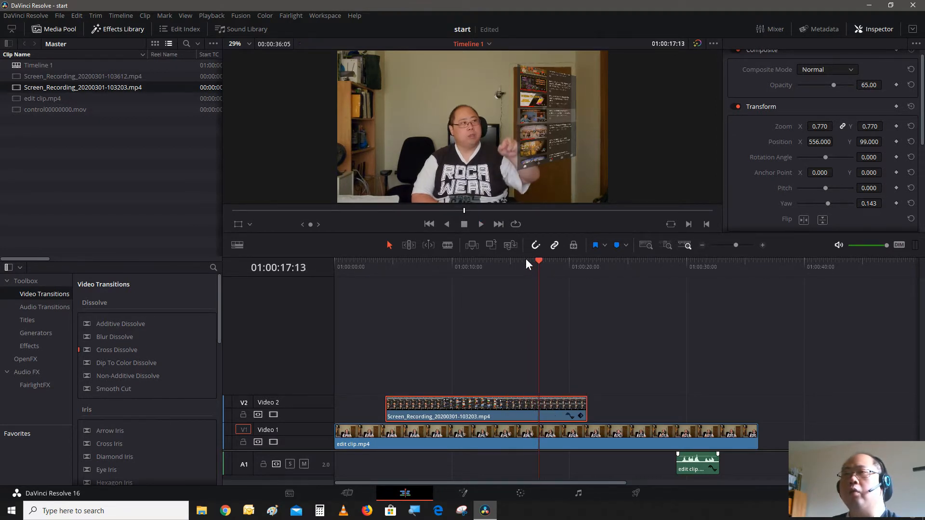
click(525, 262)
key(space)
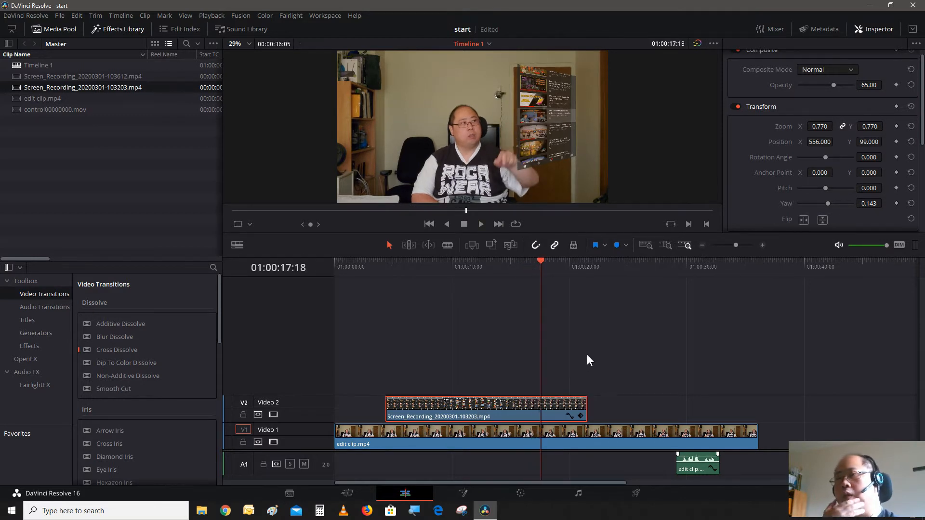
Split the Video 2 clip at 01:00:20:18 and again just after its beginning with the Blade tool.
drag(581, 266, 576, 267)
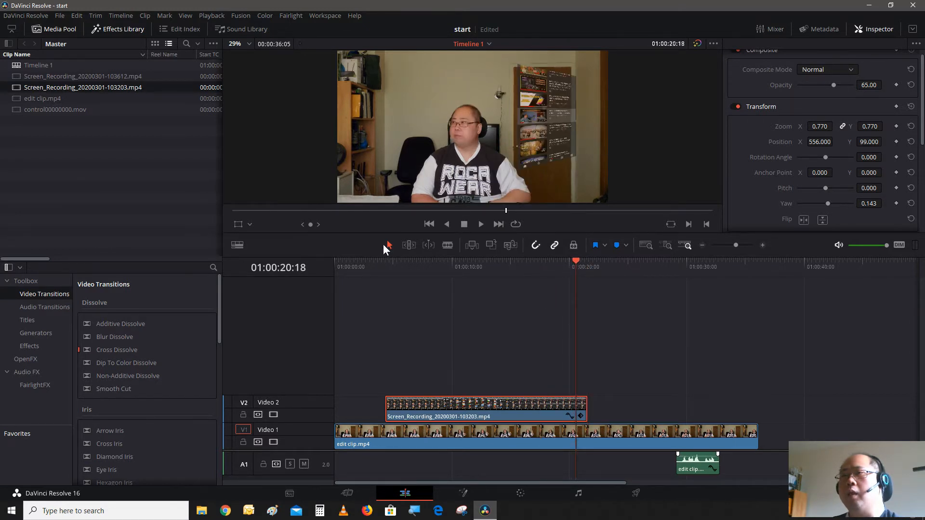
click(449, 245)
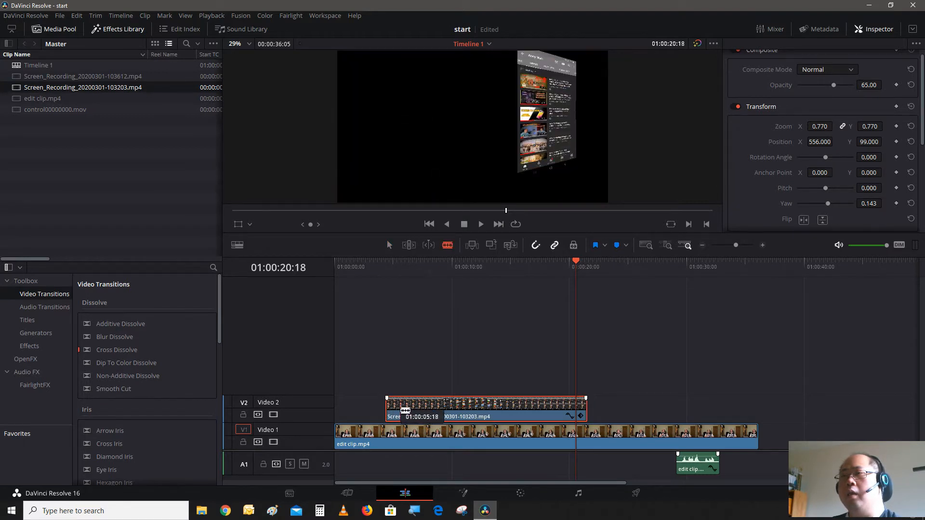
click(580, 410)
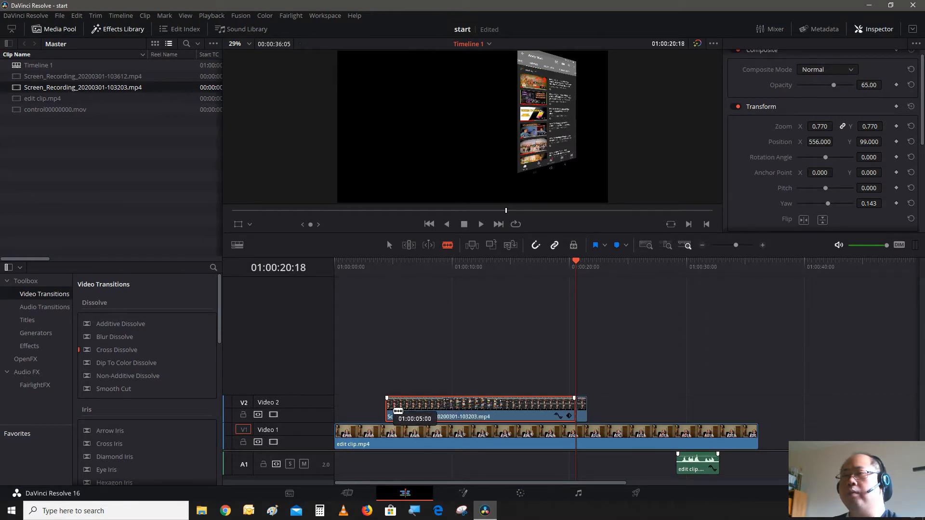
click(394, 411)
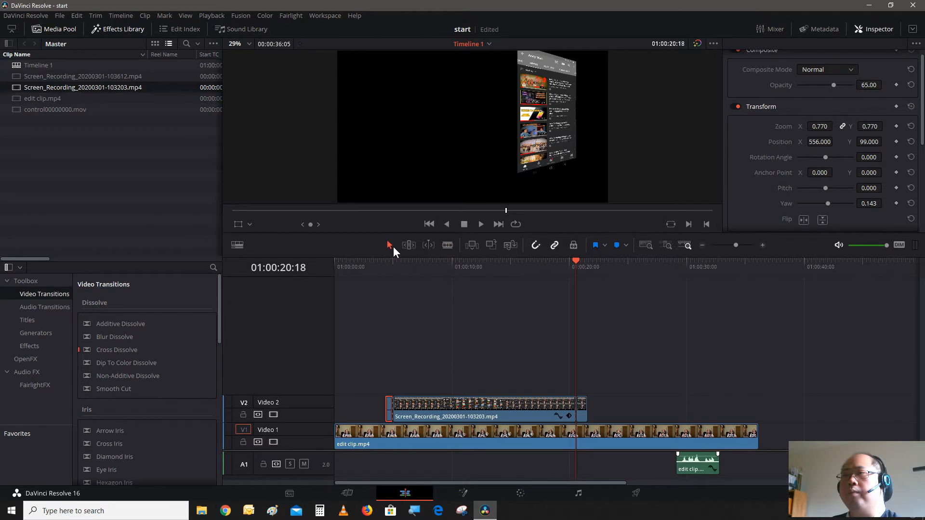
Turn the short end segment of the Video 2 recording into a freeze frame and extend it to a duration of about 05:05.
click(581, 410)
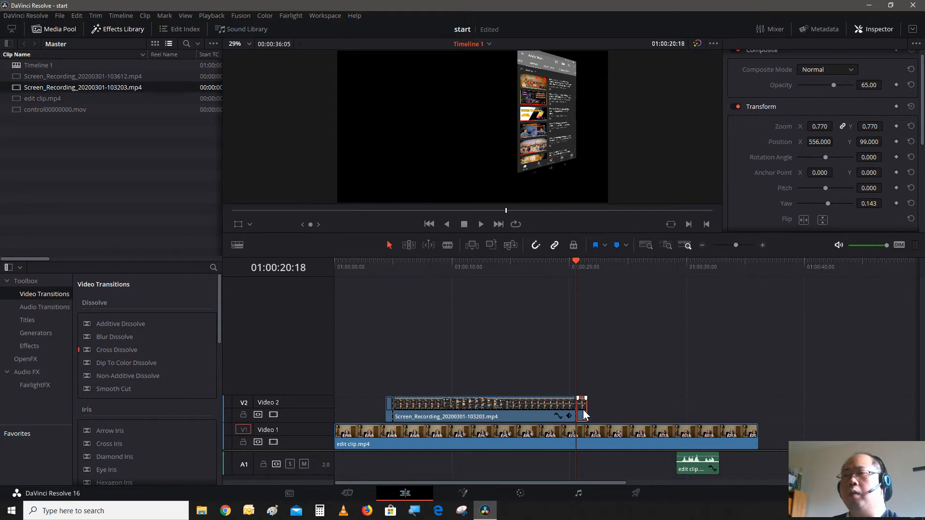
right_click(583, 410)
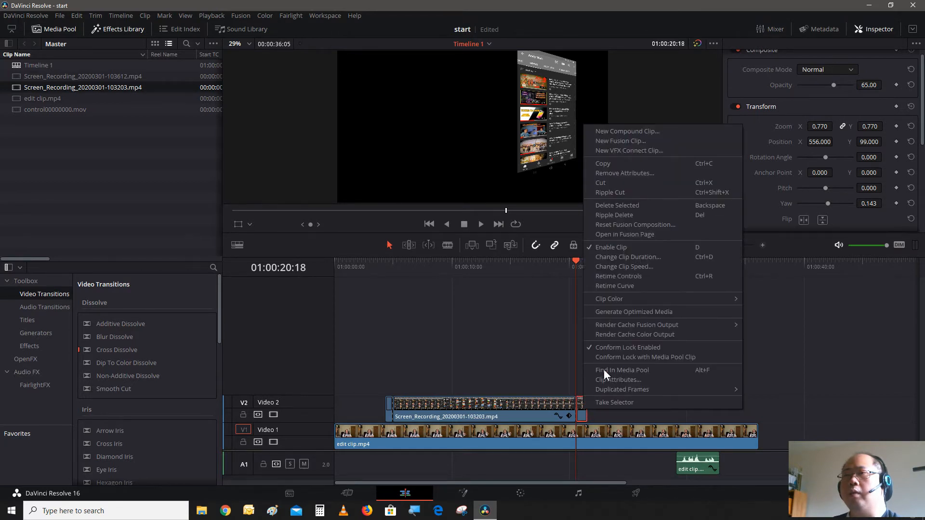
click(655, 267)
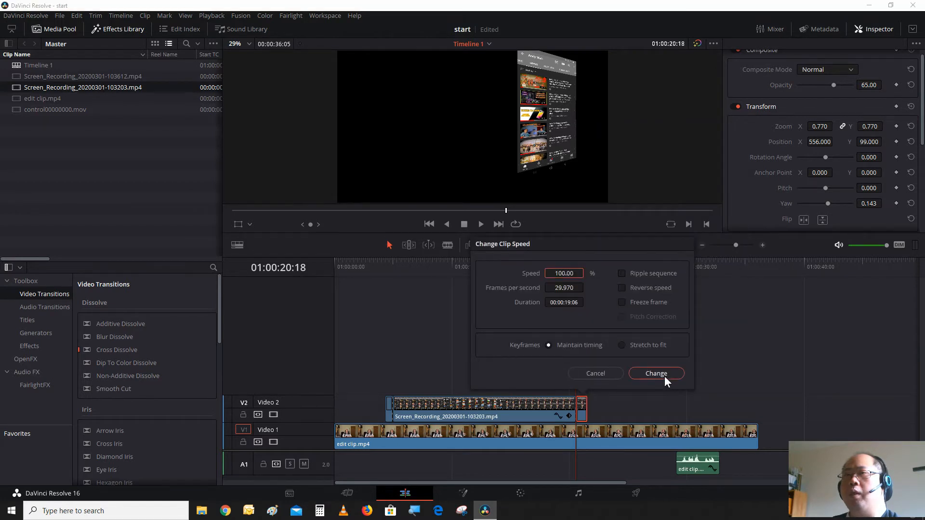
click(644, 302)
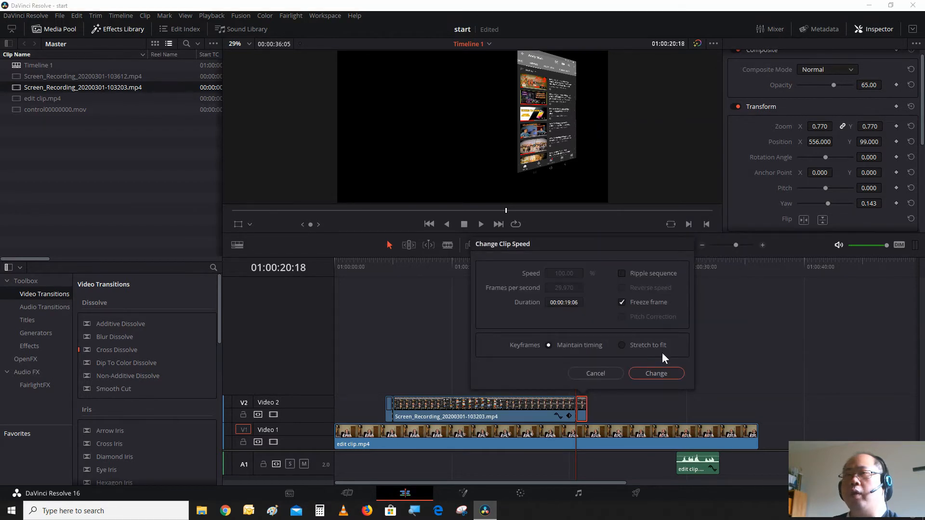
click(664, 373)
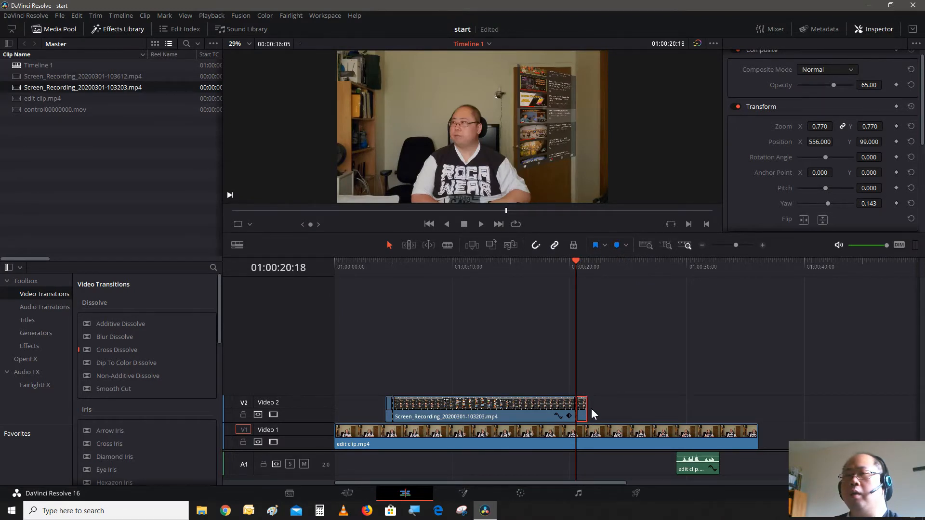
click(761, 245)
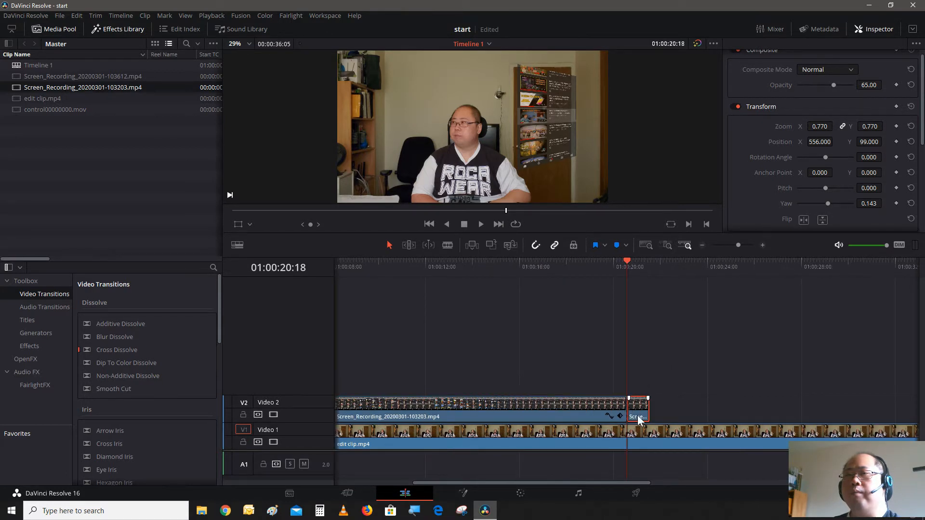
drag(648, 416, 745, 423)
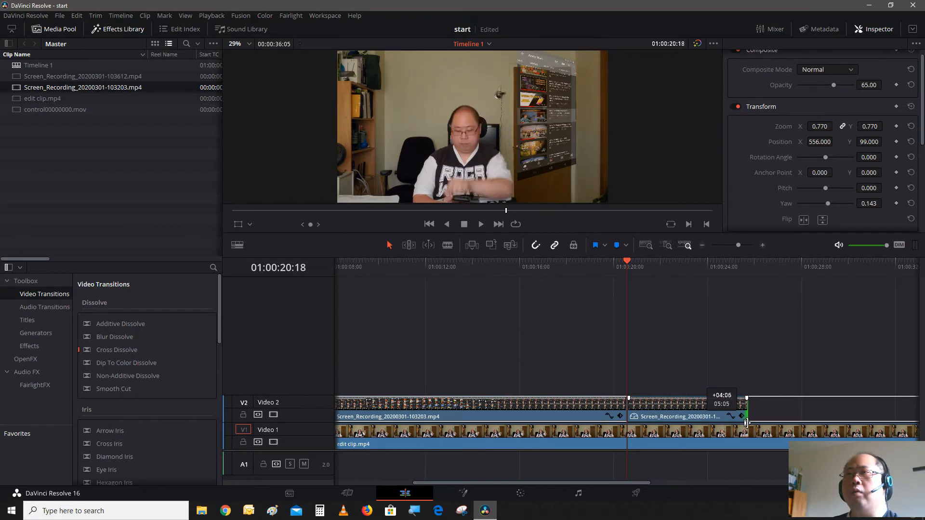
Extend the freeze frame at the end of the Video 2 recording to about 01:00:26:11.
drag(745, 423, 761, 426)
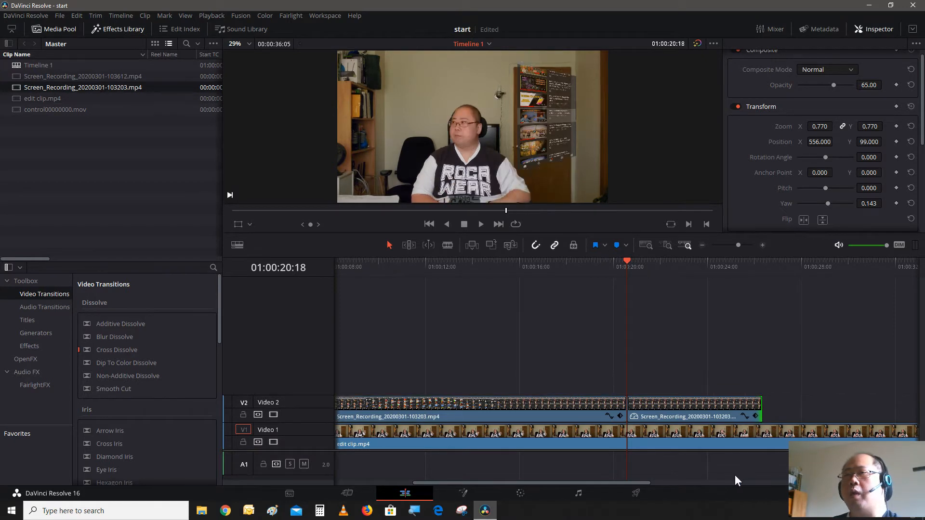
click(771, 272)
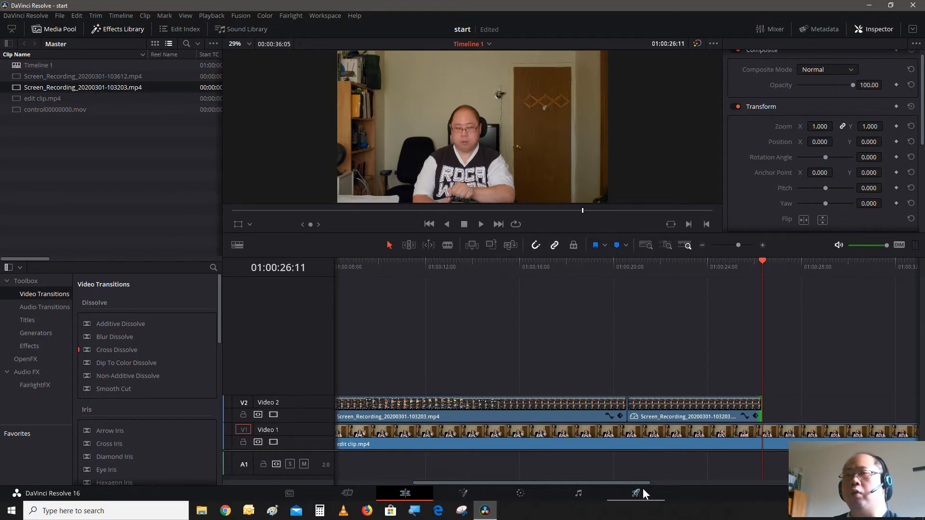
Turn the short first segment of the Video 2 recording into a freeze frame and extend its start back to about 01:00:02:09.
drag(642, 484, 548, 491)
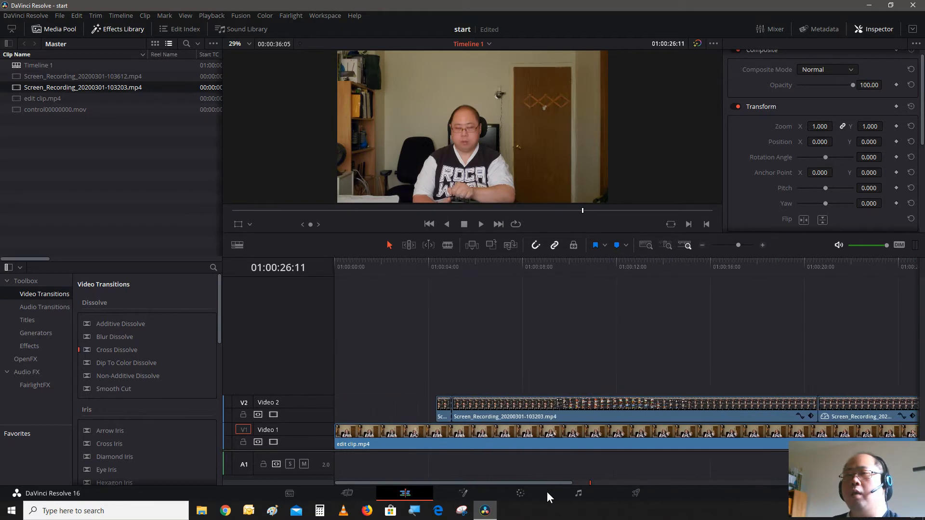
click(445, 406)
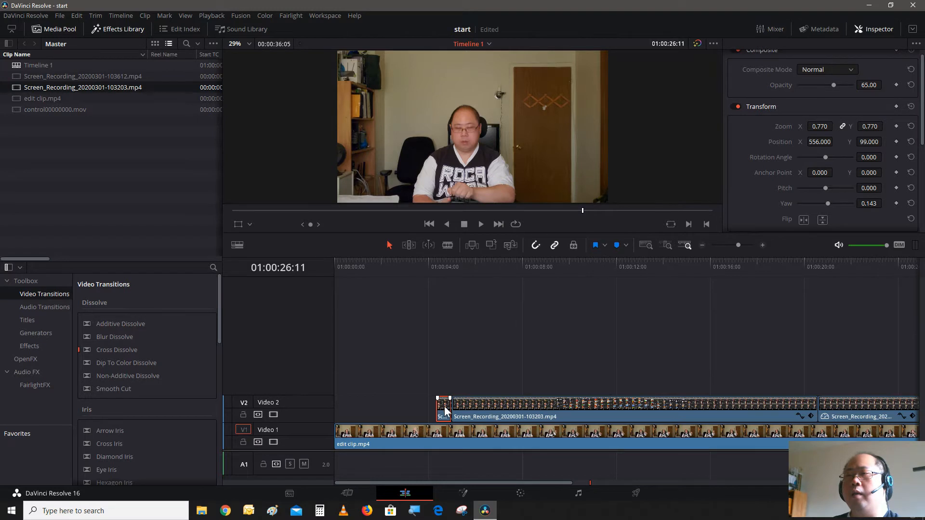
right_click(444, 409)
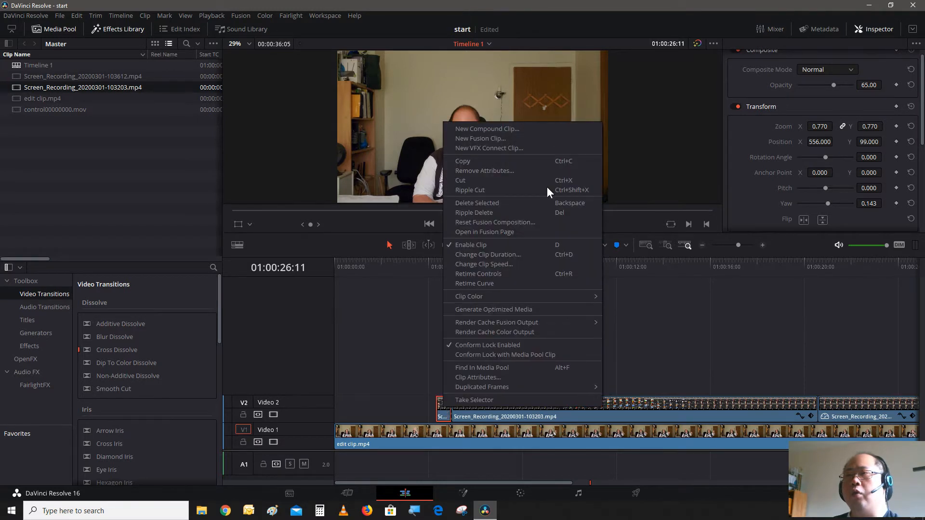
click(537, 267)
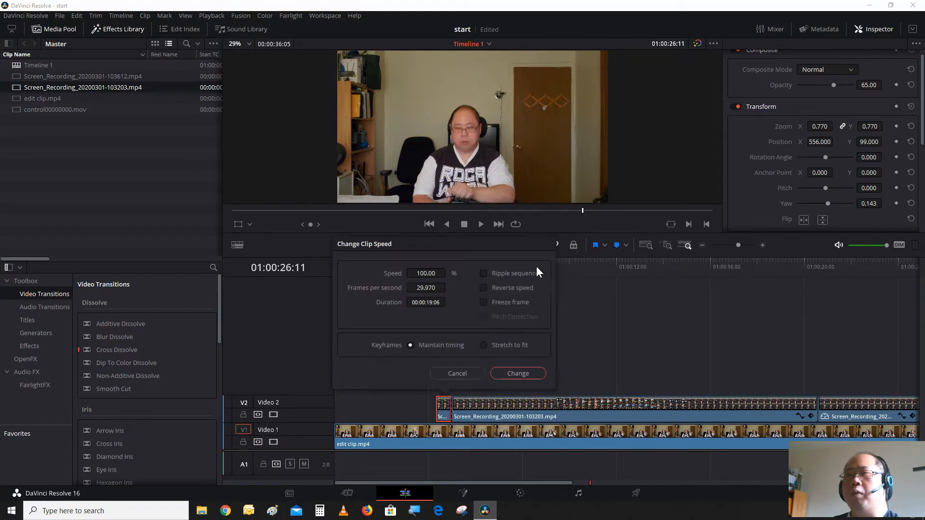
click(499, 303)
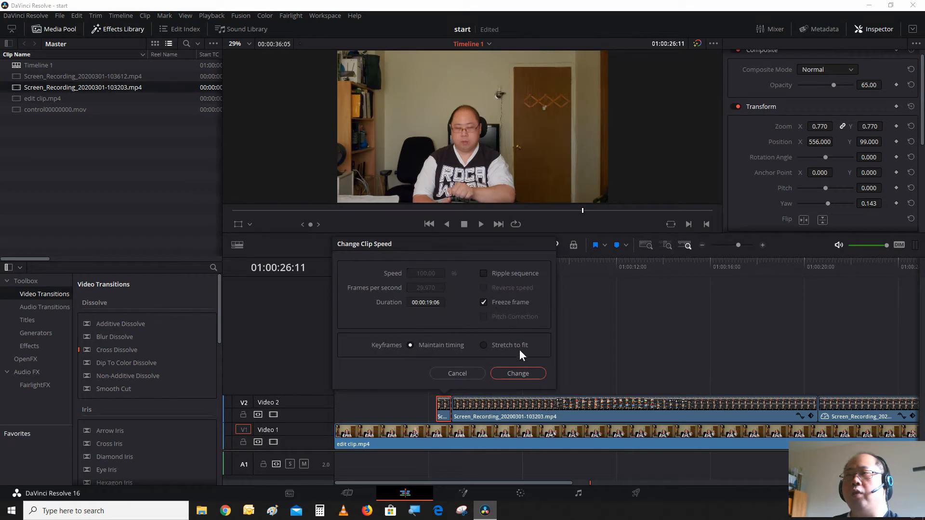
click(518, 370)
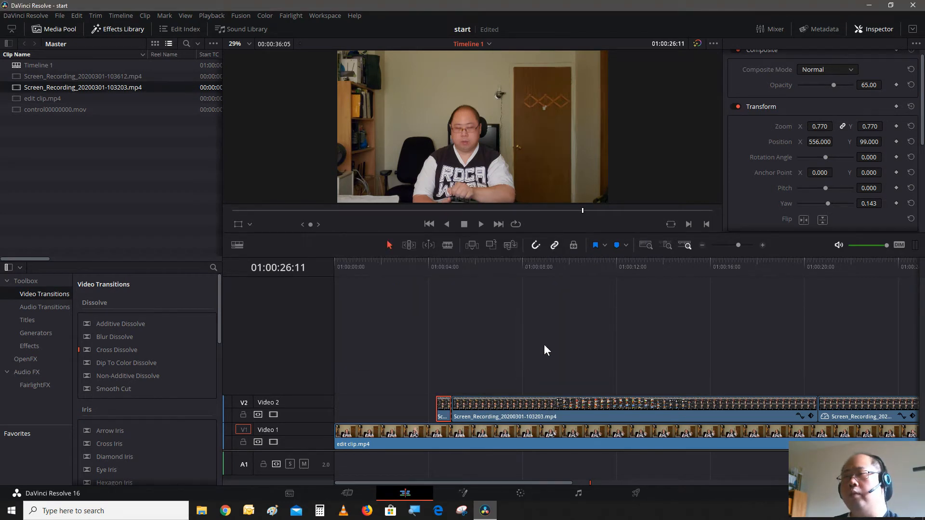
drag(432, 414, 386, 409)
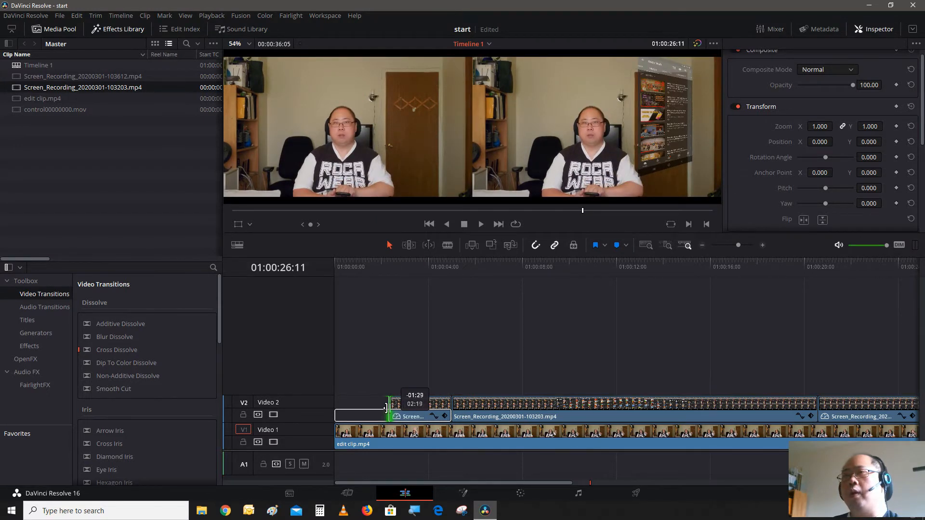
drag(385, 408, 385, 408)
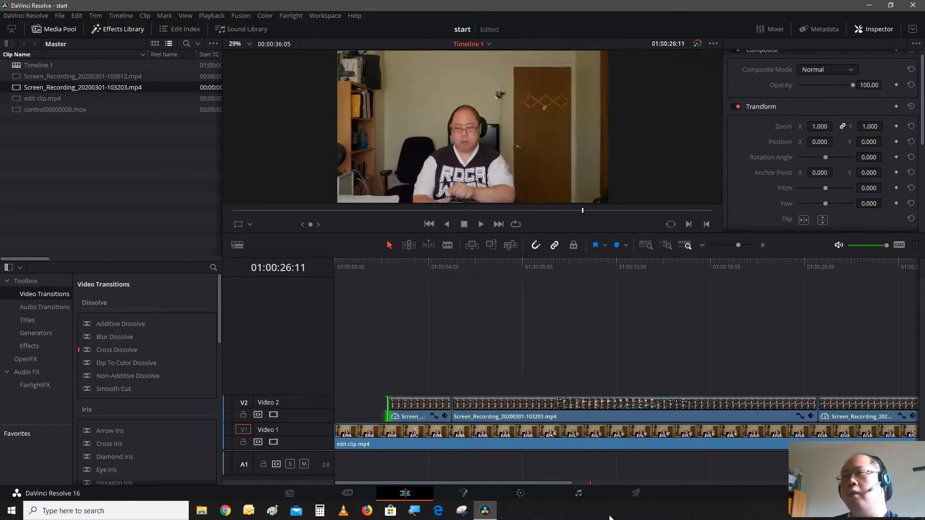
Play the timeline from 01:00:02:09 to check the overlay's scrolling against the presenter's hand gestures.
click(388, 264)
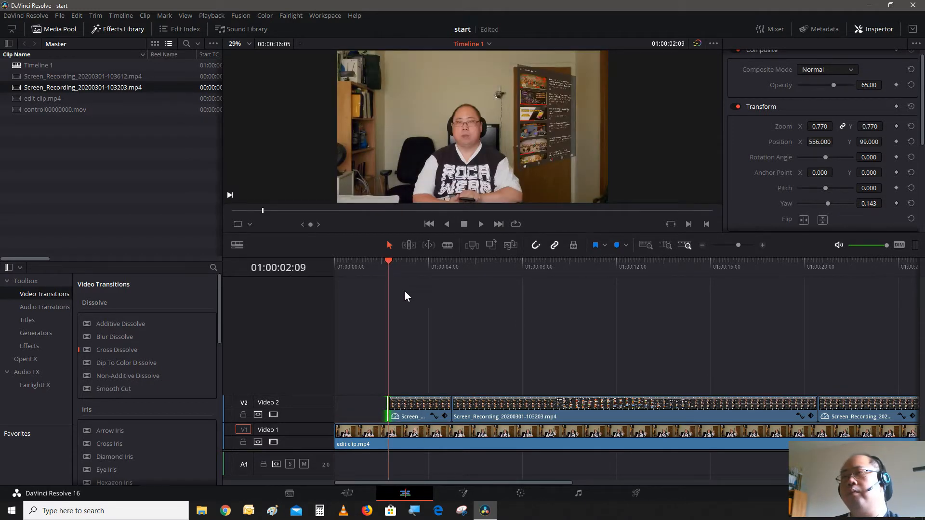
key(space)
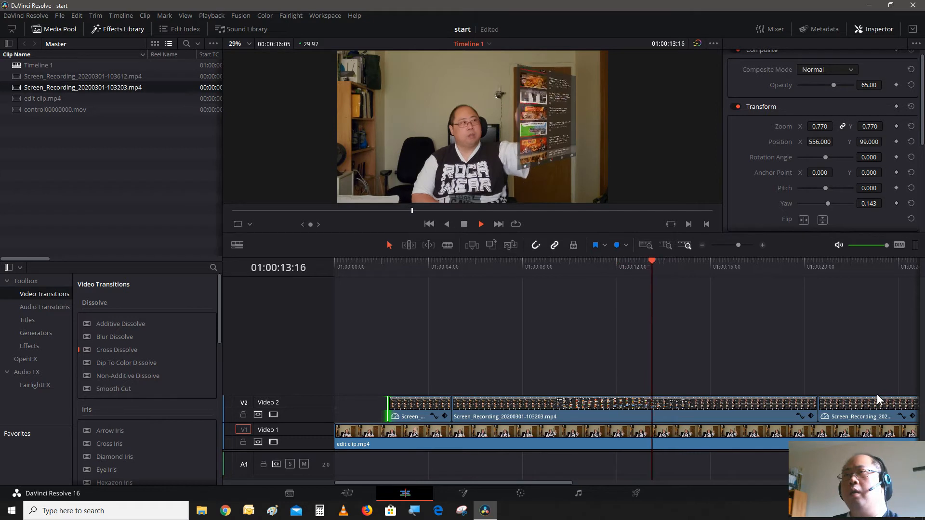
key(space)
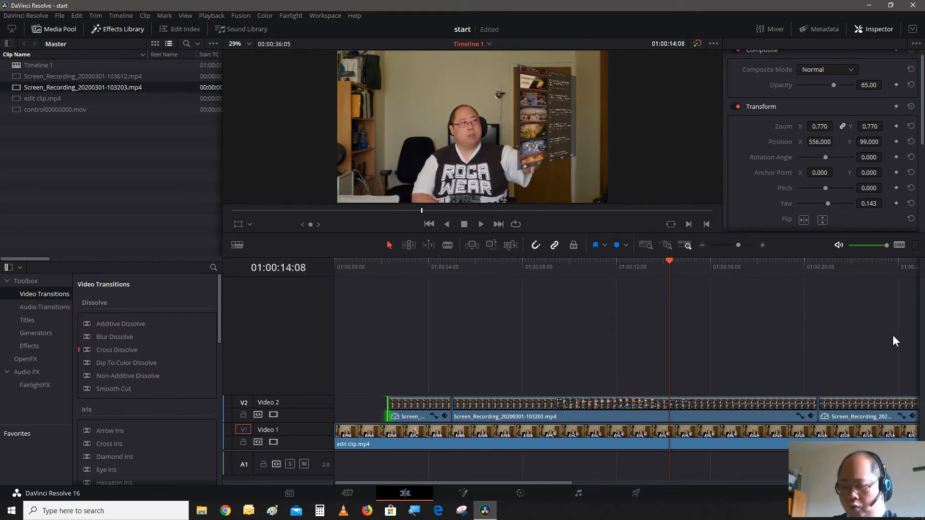
Find the frame where the hand gesture starts and split the Video 2 recording at 01:00:13:05 with the Blade tool.
key(Left)
key(Left)
key(Left)
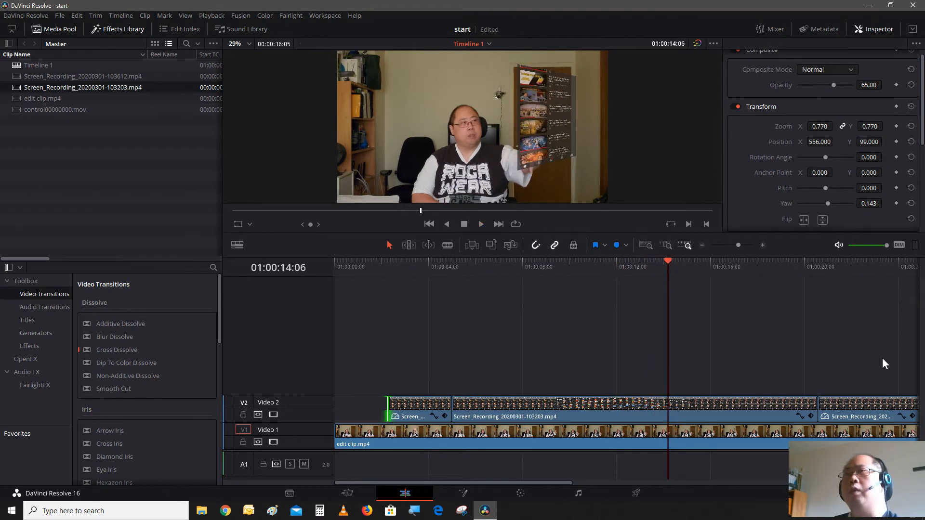
key(Left)
key(Left)
key(Left)
key(Left)
key(Left)
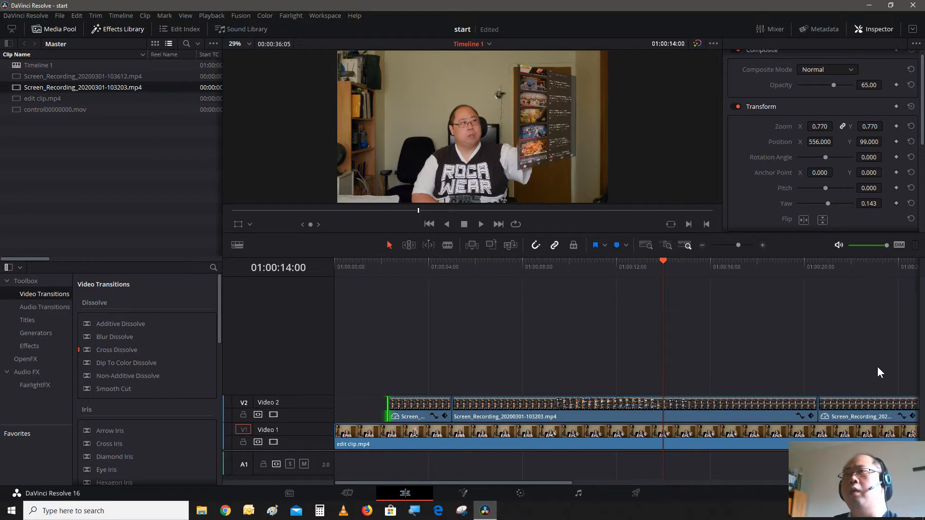
key(Left)
key(Left)
key(Left)
key(Left)
key(Left)
key(Left)
key(Left)
key(Left)
key(Left)
key(Left)
key(Left)
key(Left)
key(Left)
key(Left)
key(Left)
key(Left)
key(Left)
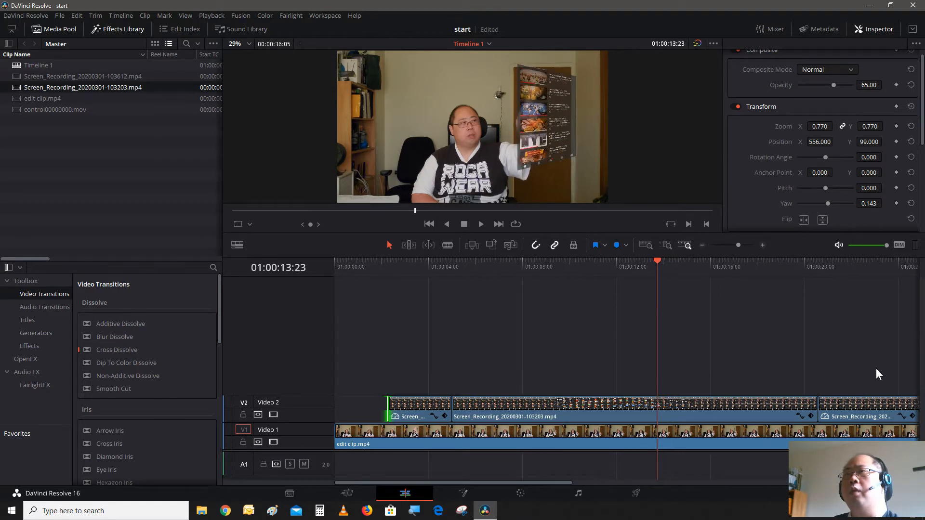
key(Left)
key(Left)
key(Left)
key(Left)
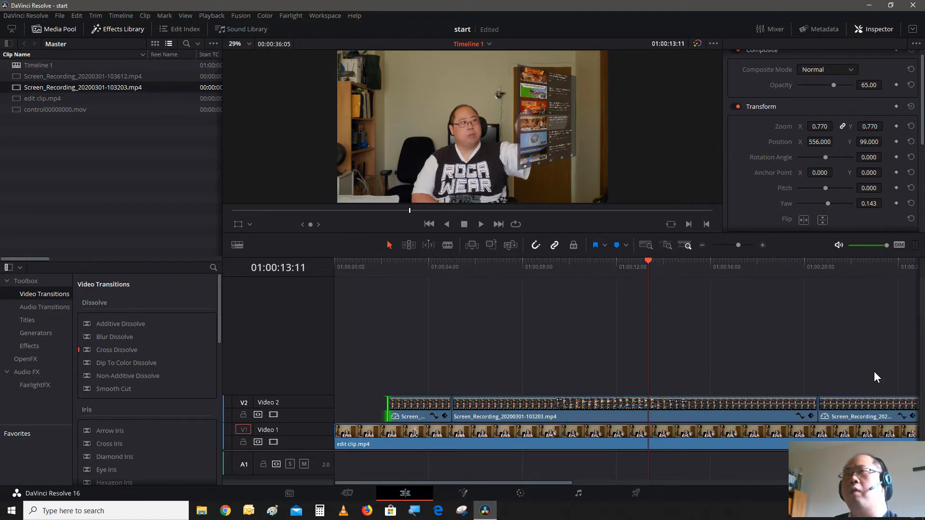
key(Left)
key(Left)
key(Left)
key(Left)
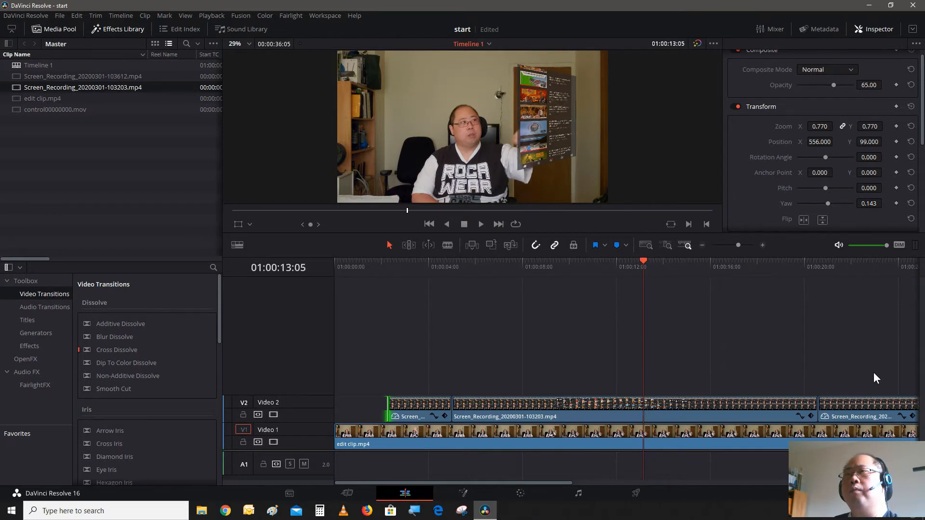
click(444, 247)
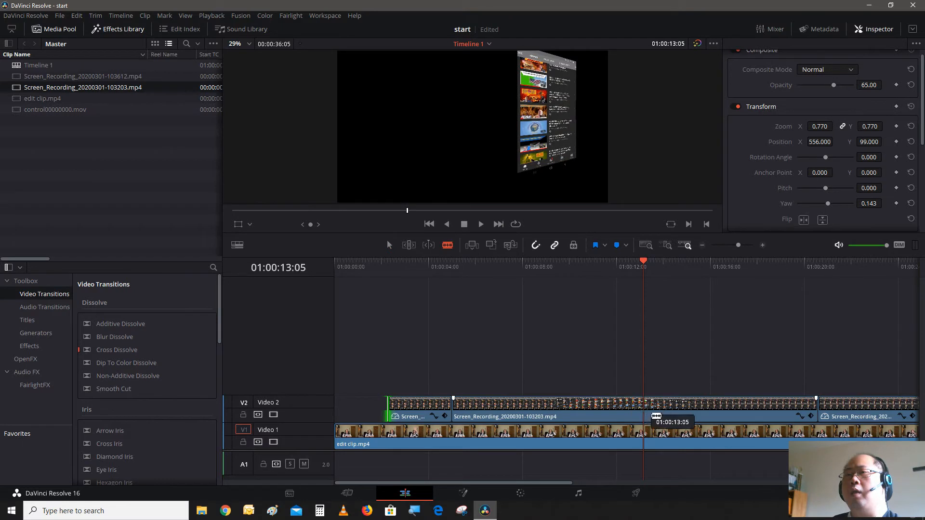
click(646, 409)
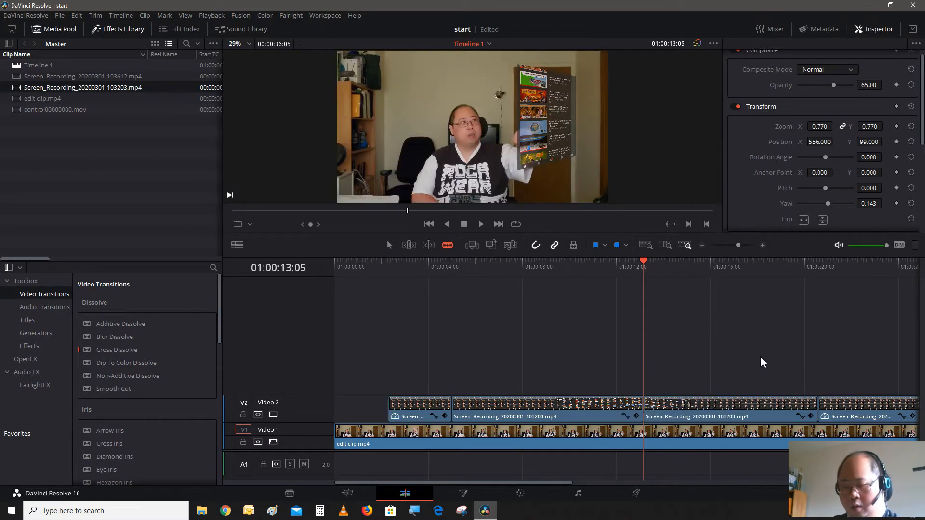
Play on through the gesture and split the Video 2 recording again at 01:00:16:12.
key(space)
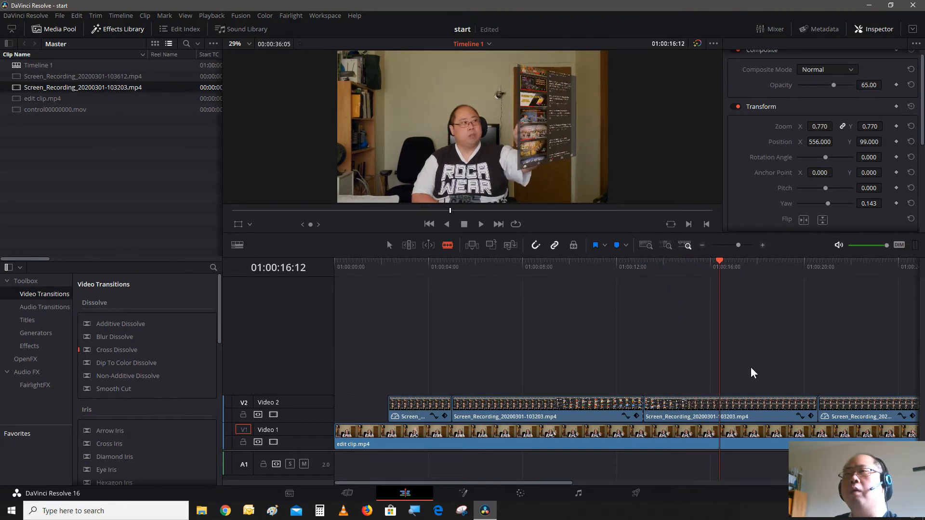
key(ctrl+b)
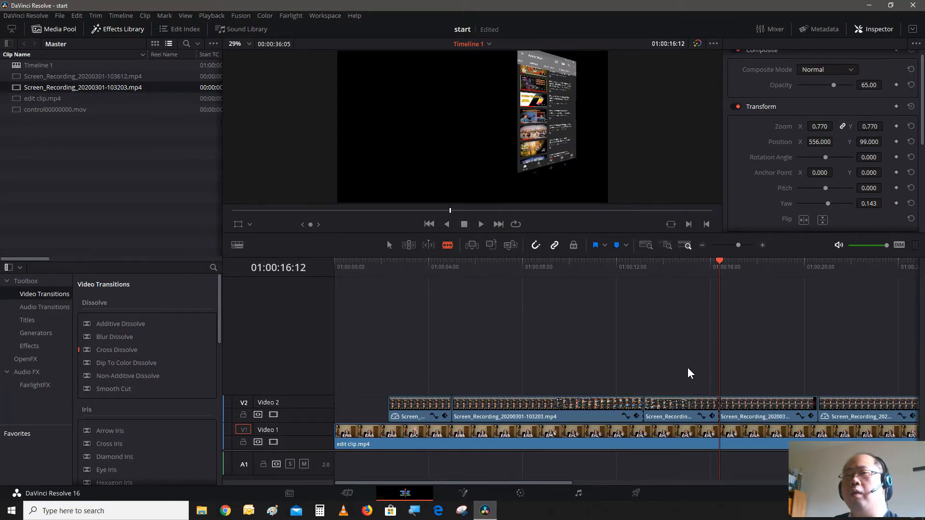
key(j)
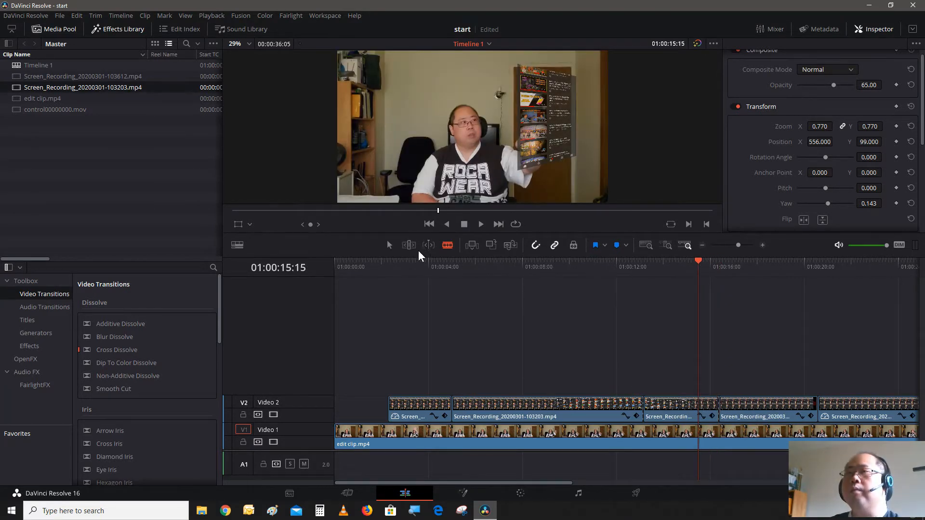
Show Retime Controls on the Video 2 segment starting at 01:00:13:05 and shorten it from its start to reach 120% speed.
click(668, 404)
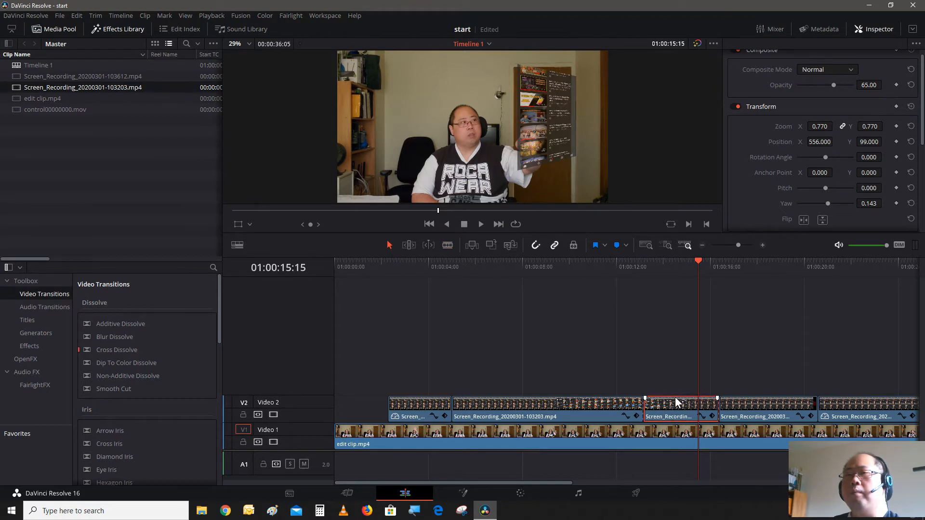
right_click(675, 398)
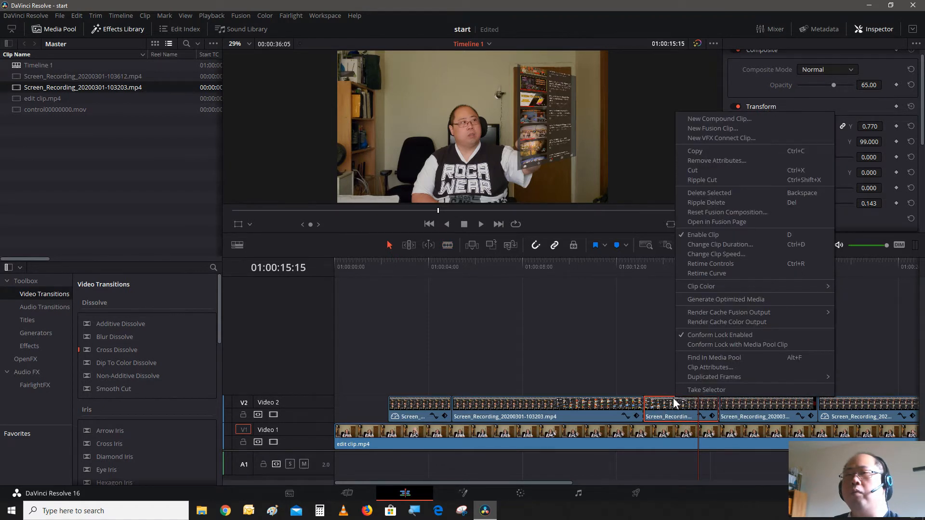
click(732, 265)
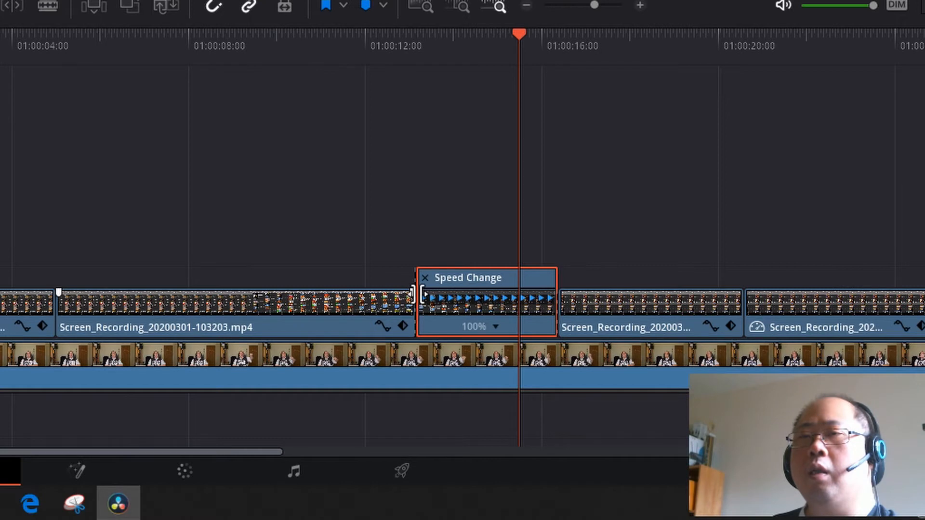
drag(419, 291, 444, 296)
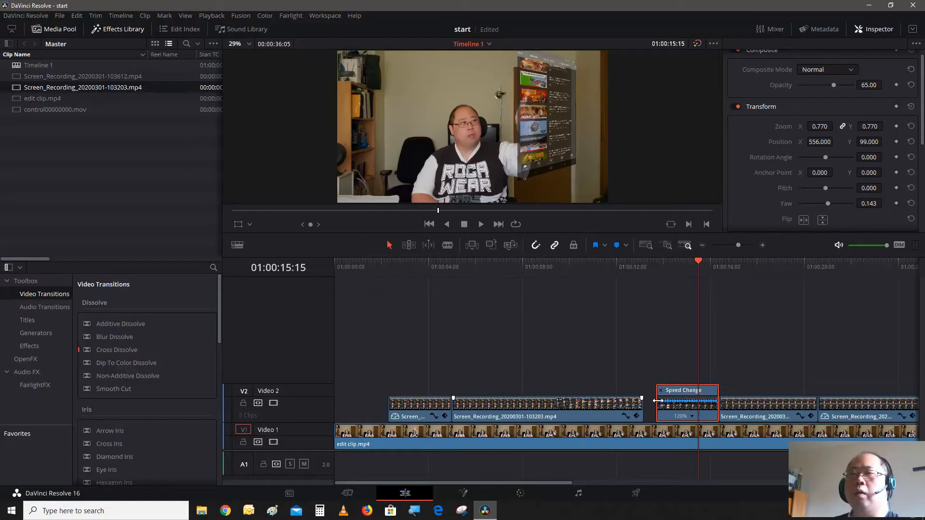
Play the sped-up segment repeatedly from just before its start to check its timing against the hand swipe.
click(658, 268)
key(space)
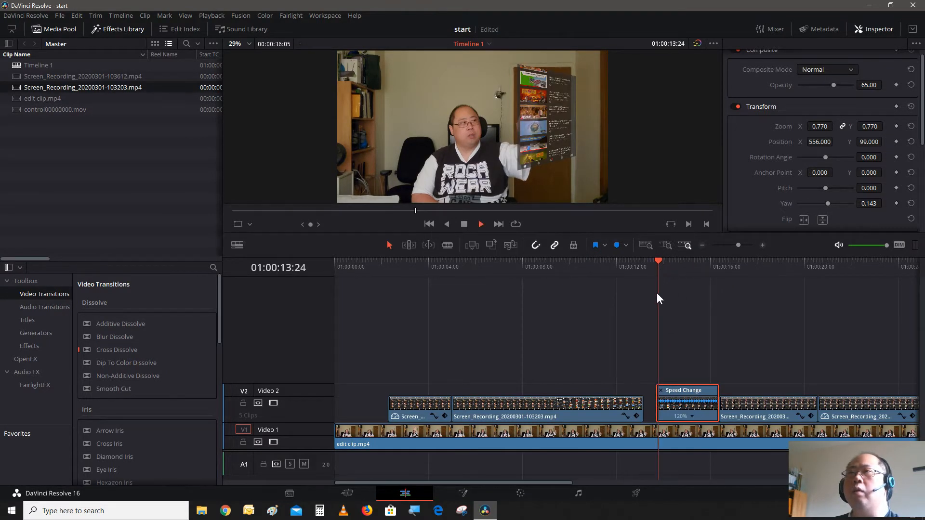
click(654, 272)
key(space)
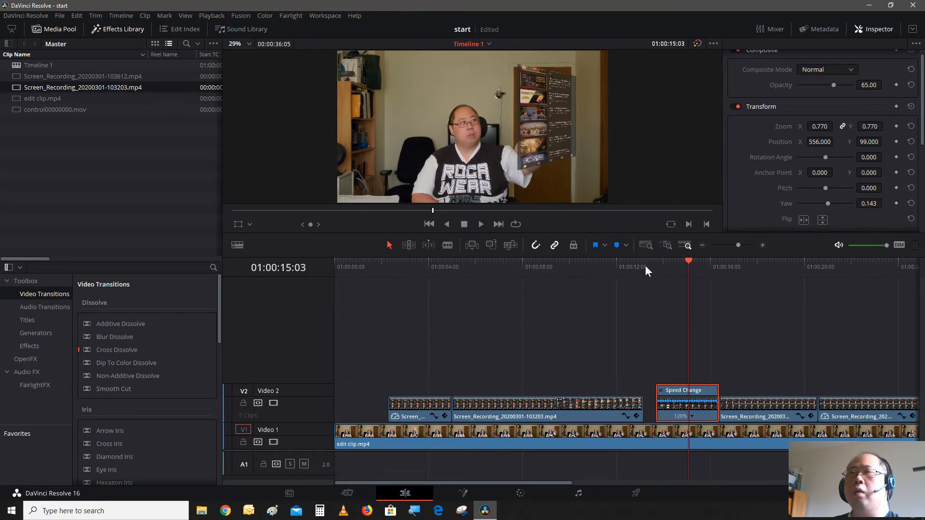
click(645, 268)
key(space)
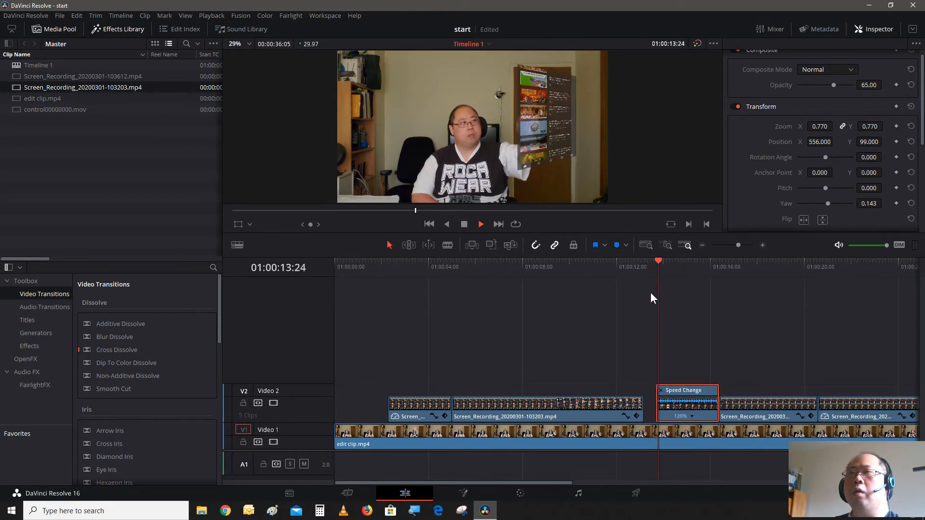
key(space)
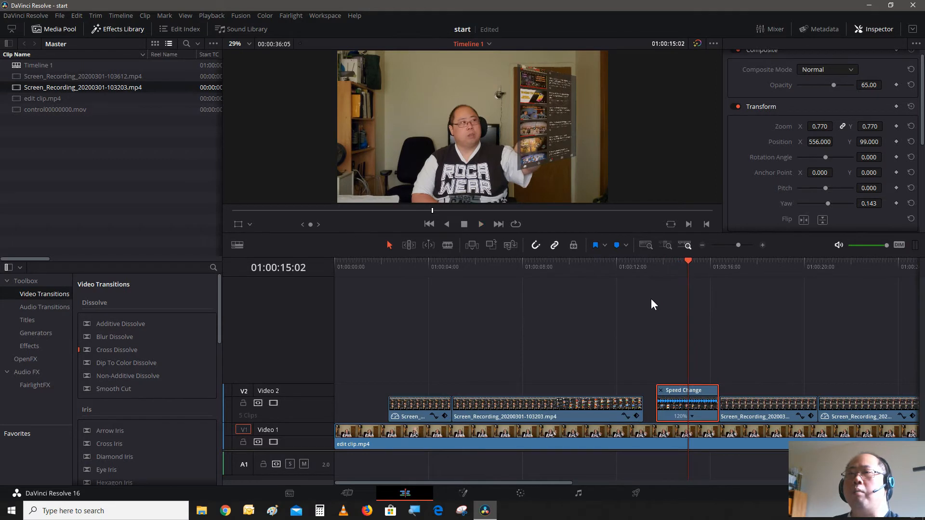
Split the Video 2 clip before the gap at 01:00:12:28 with the Blade tool, leaving a short piece at its end.
click(632, 267)
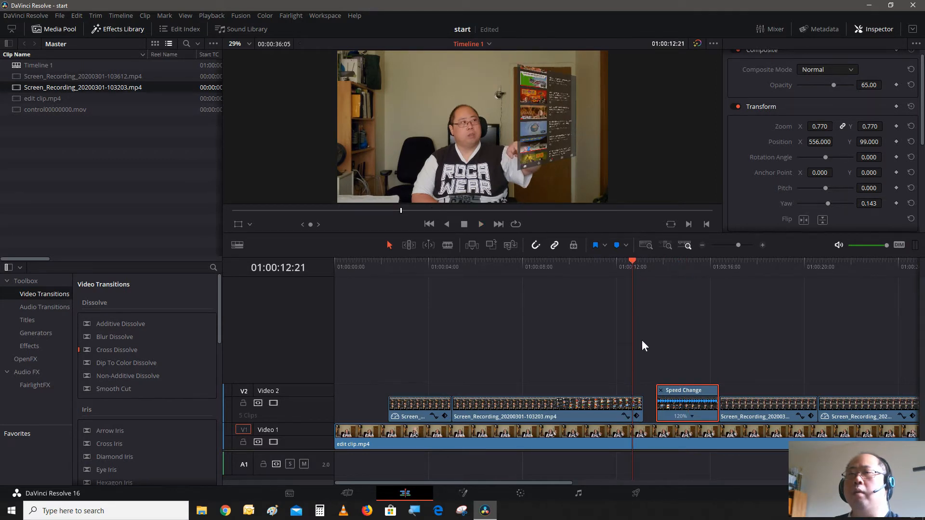
key(Right)
key(Right)
key(Right)
key(Right)
key(Right)
key(Right)
key(Right)
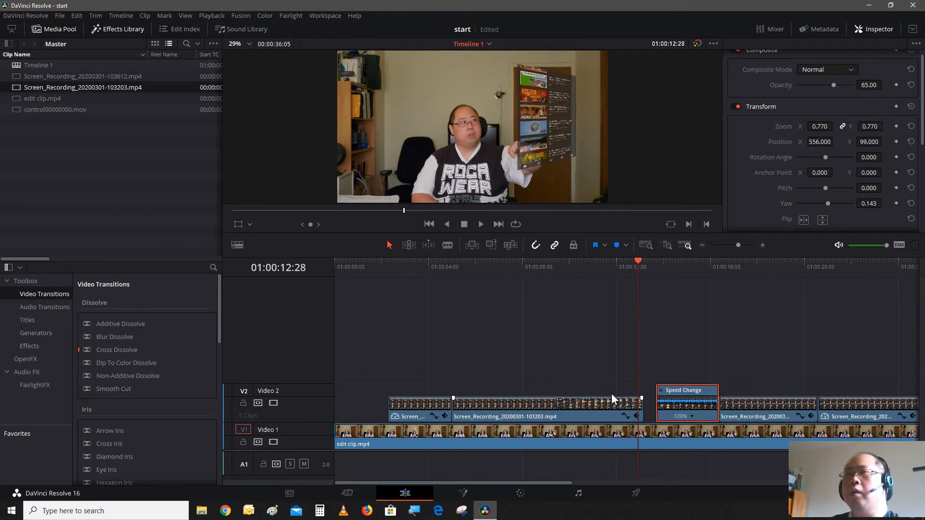
click(451, 246)
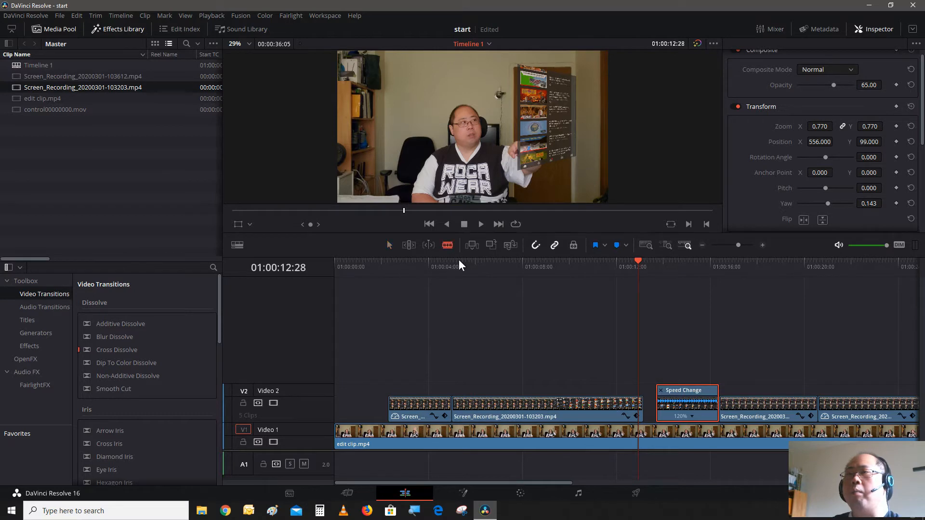
click(644, 410)
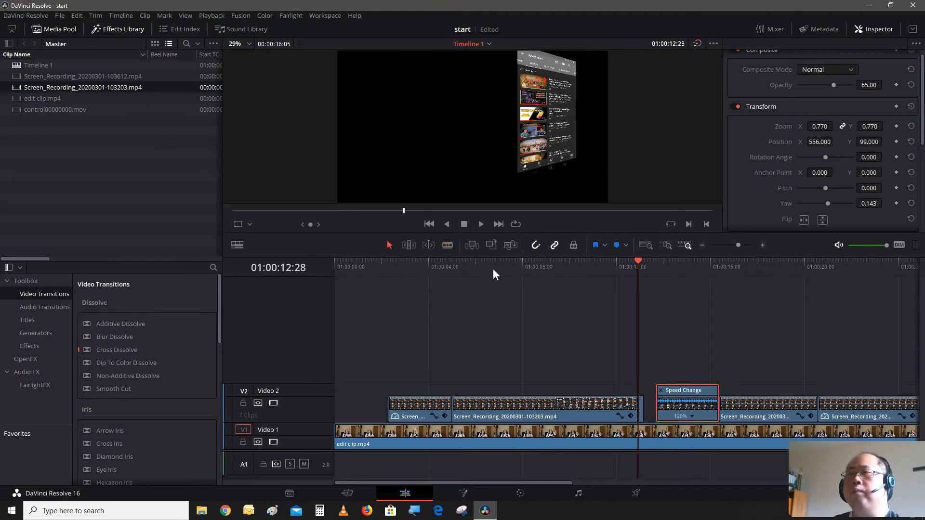
Turn the short Video 2 piece after 01:00:12:28 into a freeze frame and extend its end to the start of the 120% segment.
click(761, 244)
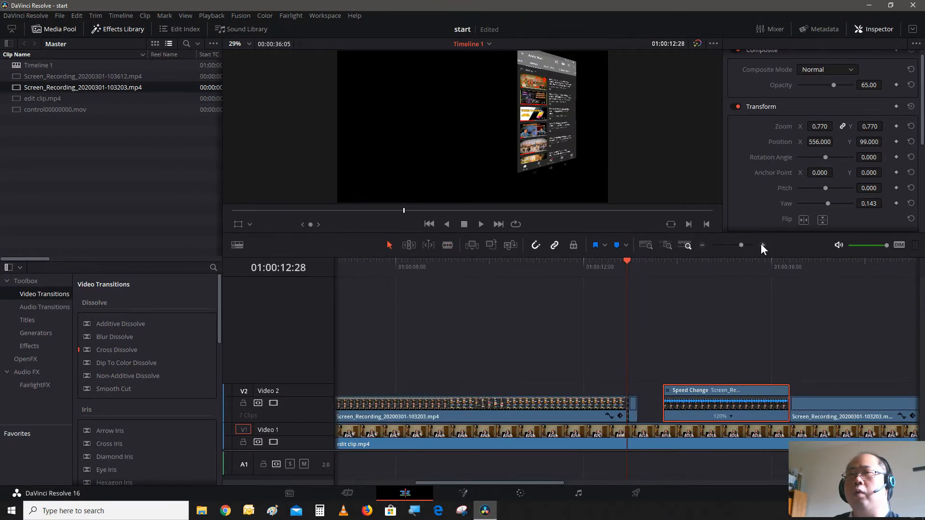
click(762, 244)
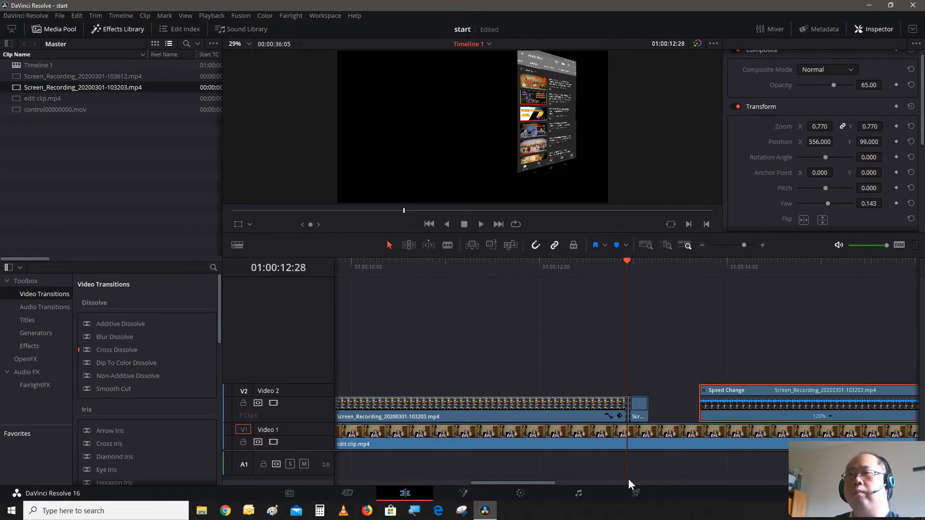
click(642, 409)
right_click(643, 408)
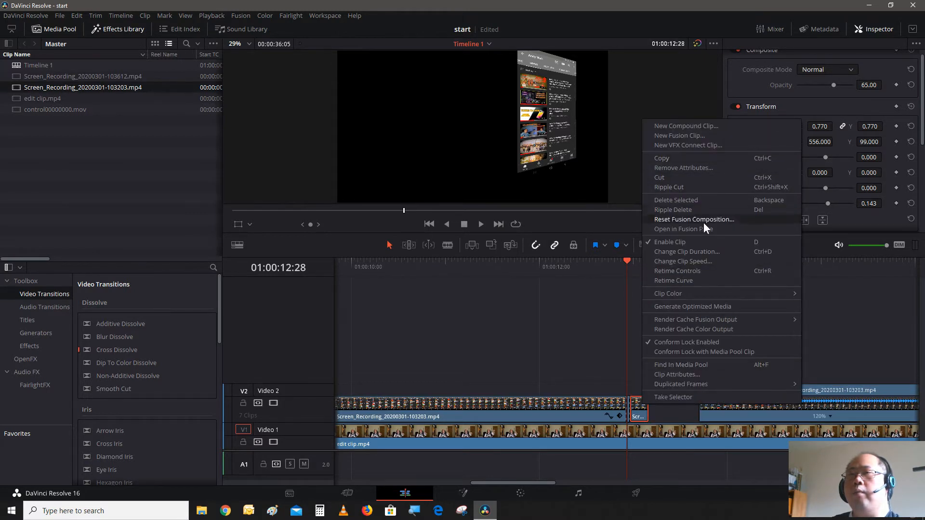
click(702, 261)
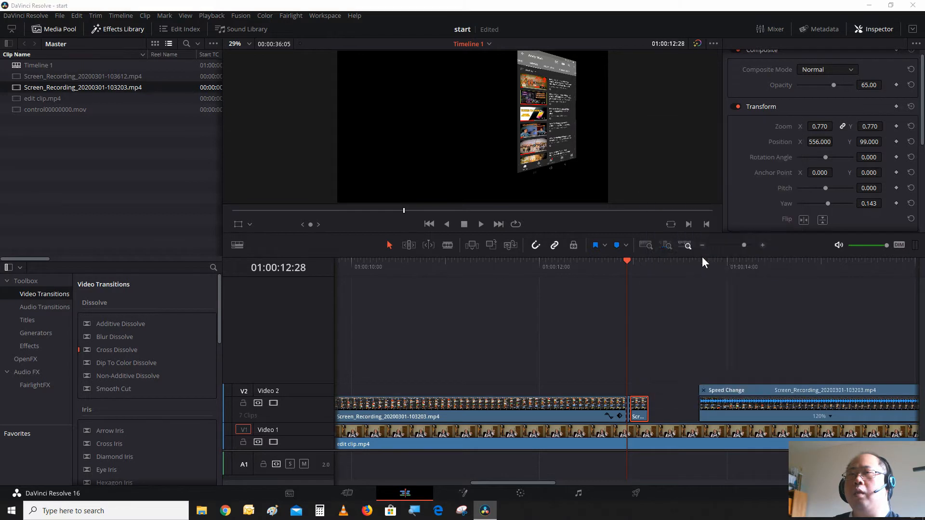
click(679, 301)
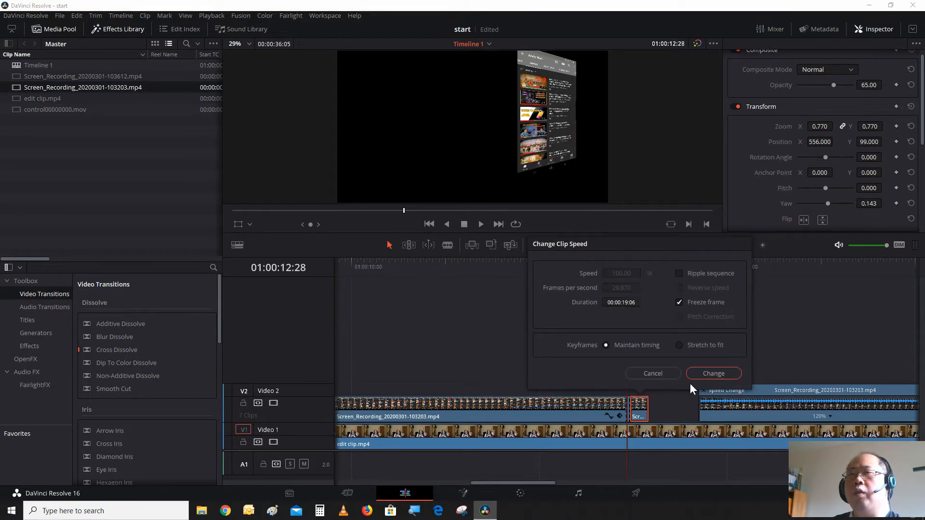
click(702, 374)
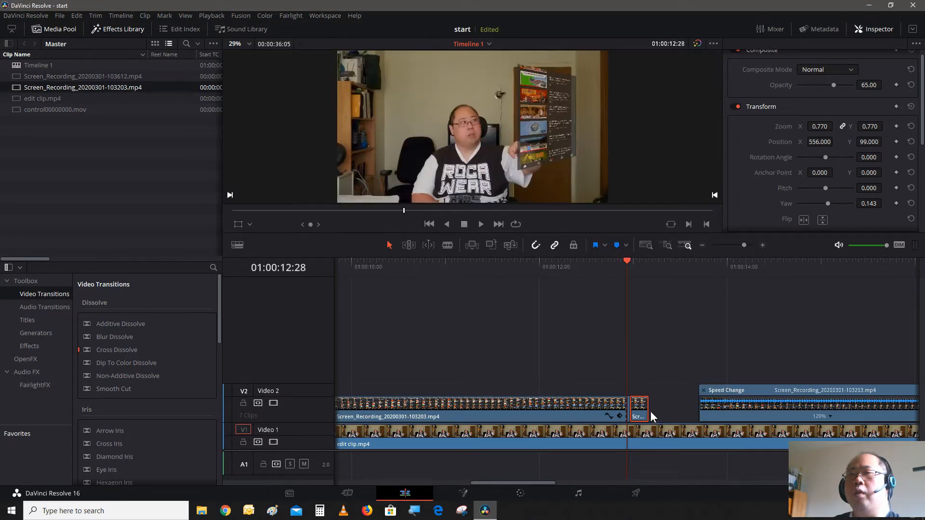
drag(645, 410, 693, 417)
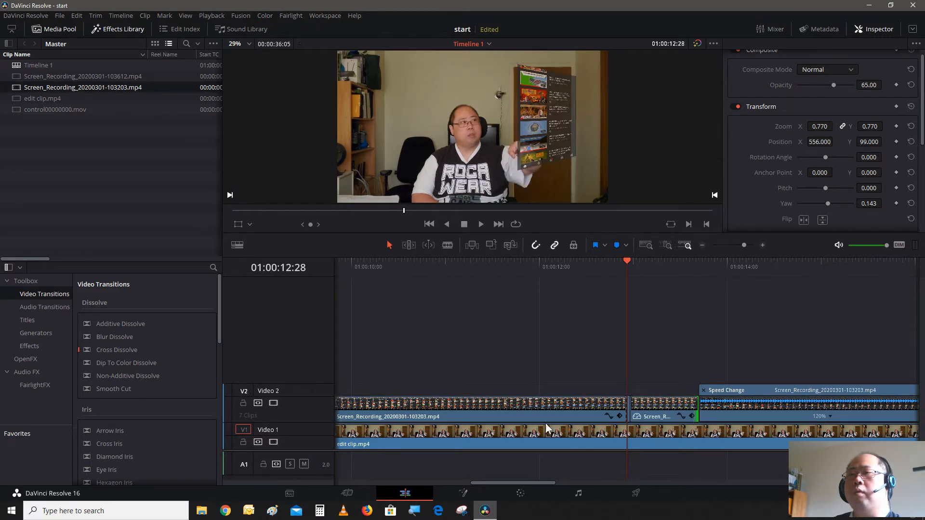
Play the timeline from 01:00:10:09 through the sped-up segment to check the freeze frame and scrolling against the hand gestures.
click(379, 271)
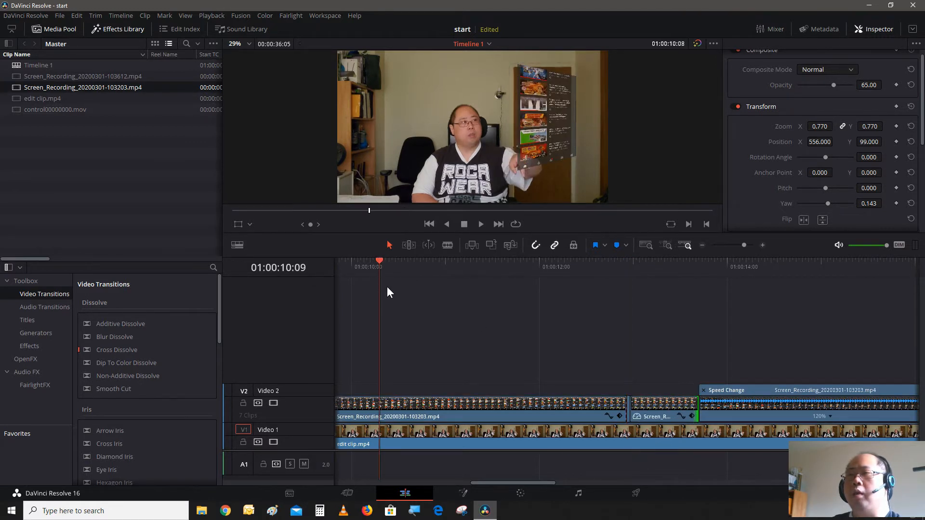
key(space)
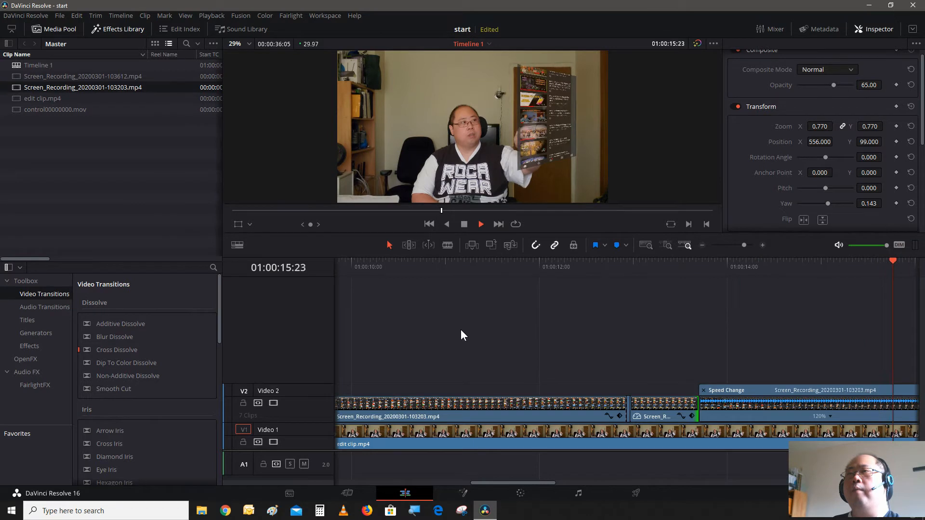
key(space)
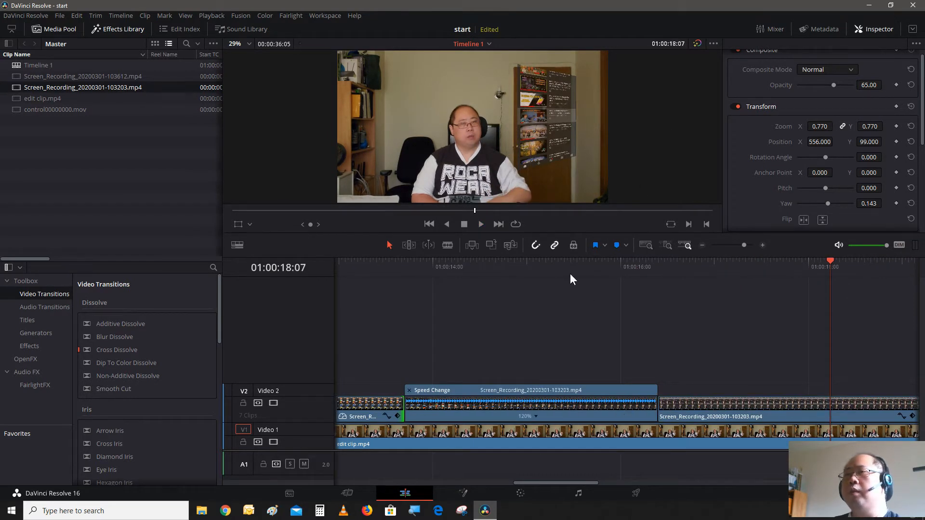
click(702, 246)
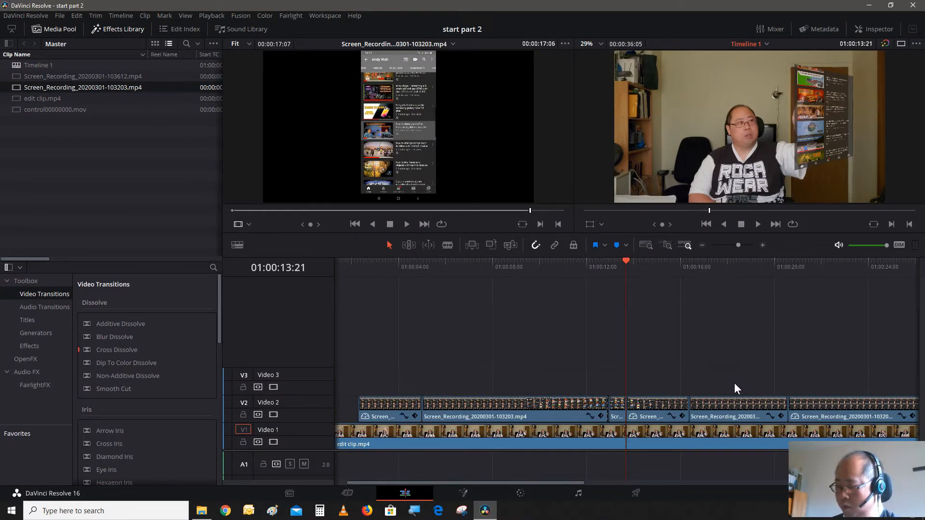
Save the project and place control00000000.mov on Video 3, aligned with the start of the Video 2 recording.
key(ctrl+s)
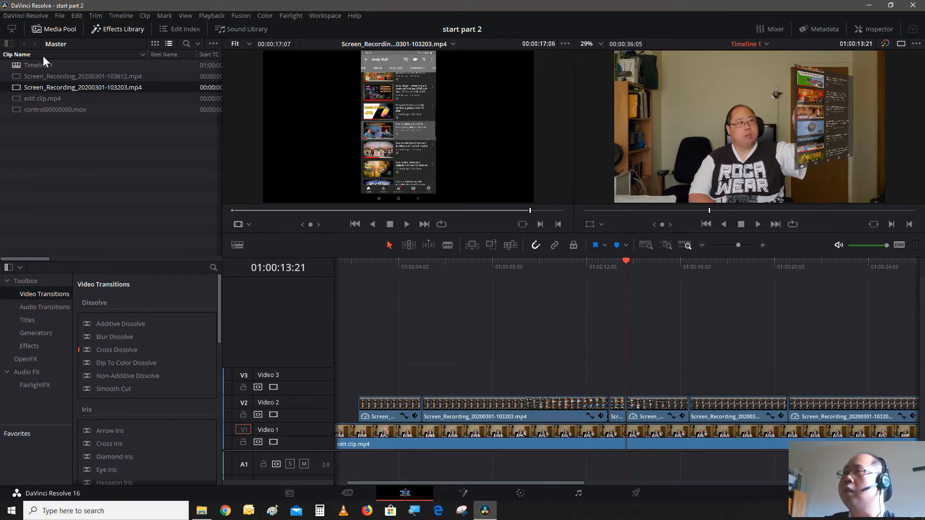
drag(56, 108, 316, 148)
mouse_move(356, 158)
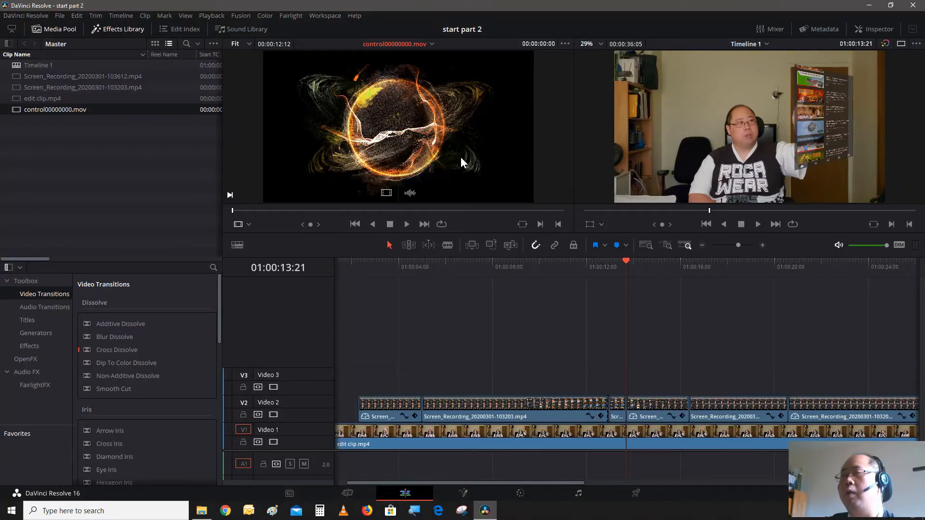
drag(400, 128, 368, 381)
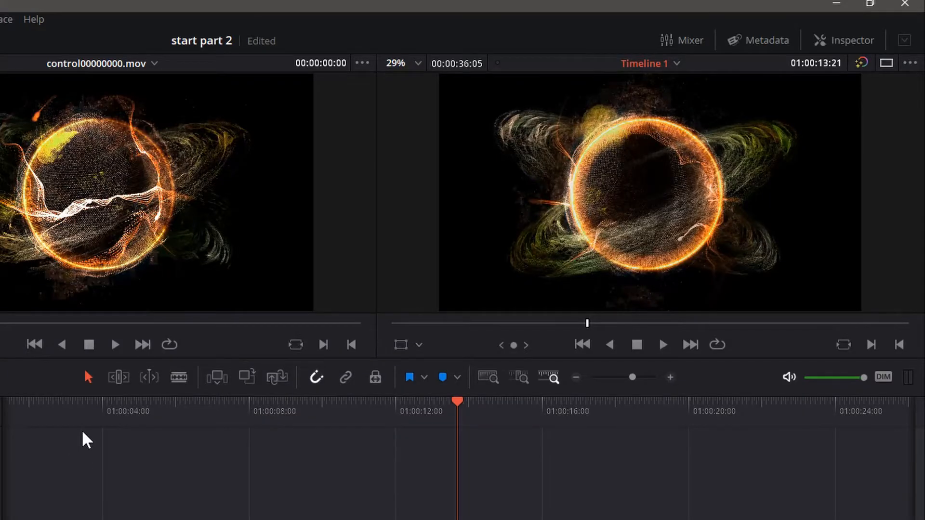
Scale the control00000000.mov overlay to a zoom of 0.190, previewing it at 01:00:03:18.
click(87, 405)
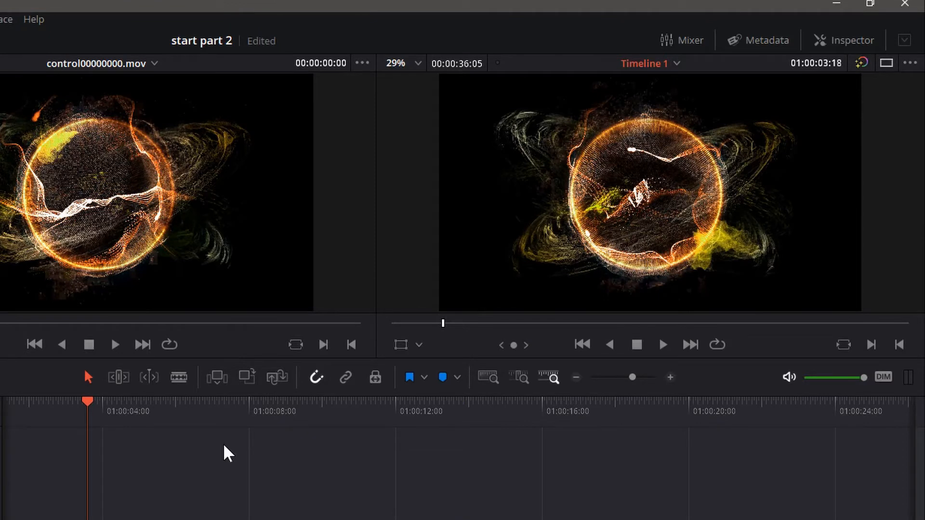
click(846, 35)
click(755, 192)
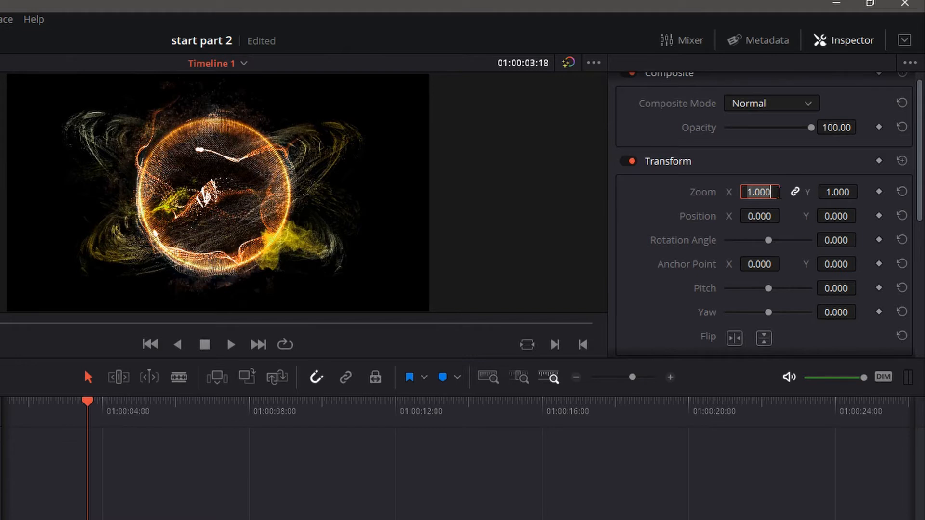
text(.190)
key(Return)
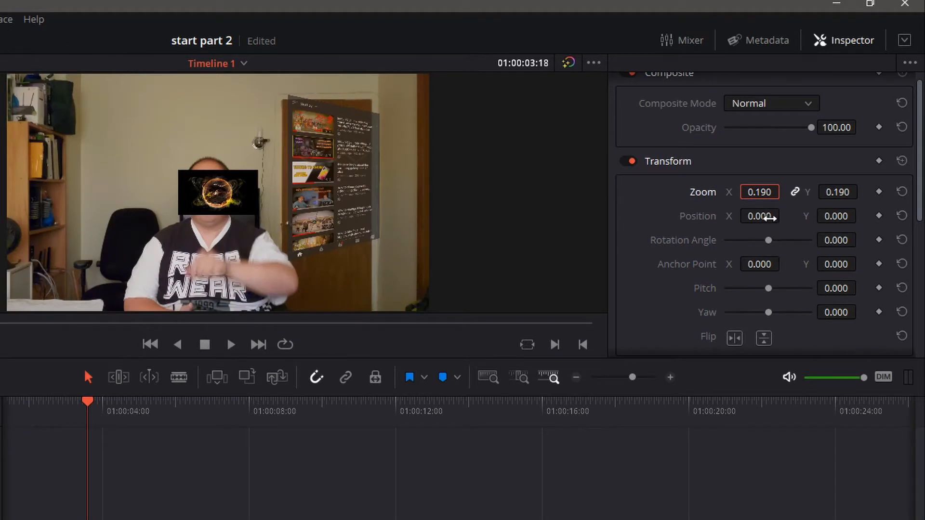
Set the control00000000.mov overlay's position to X -29 and Y -60.
click(769, 217)
key(Return)
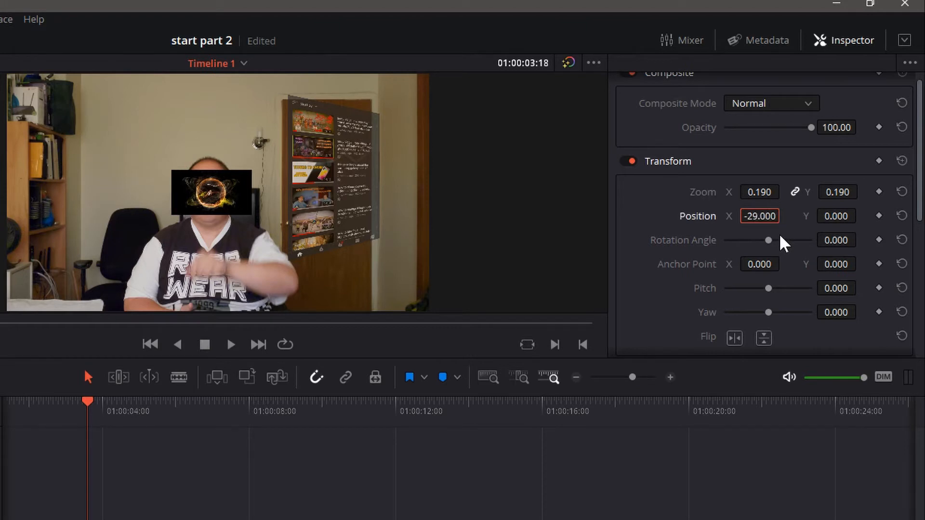
click(834, 217)
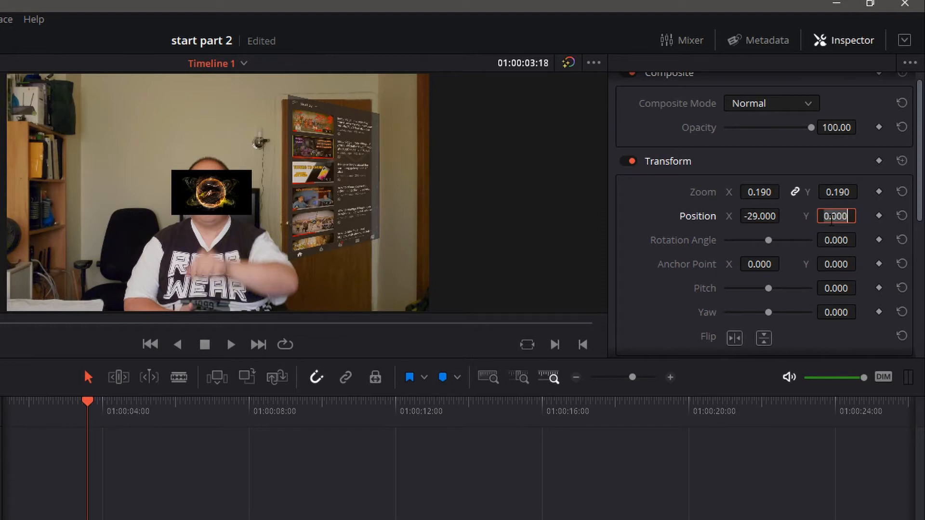
key(BackSpace)
key(Return)
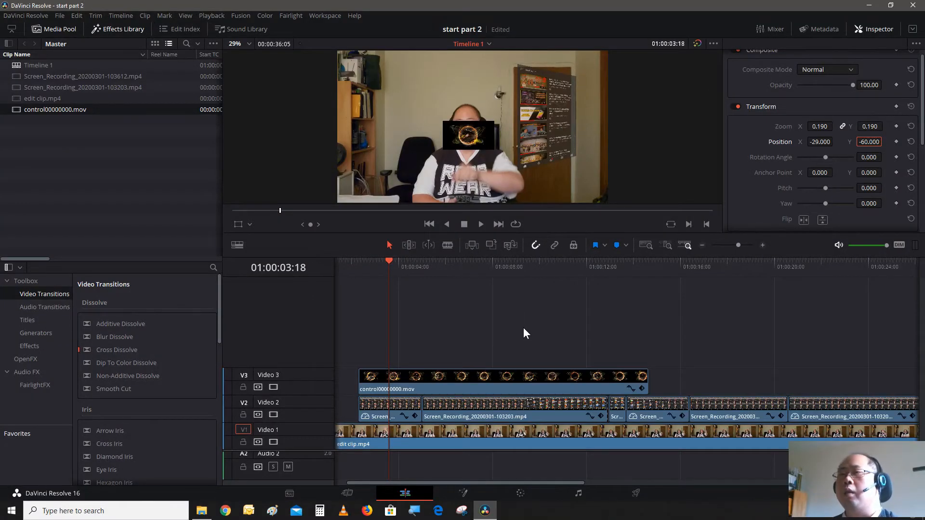
Paste a copy of the control00000000.mov overlay directly after the original on Video 3 and trim its end to the Video 2 recording's end.
click(528, 388)
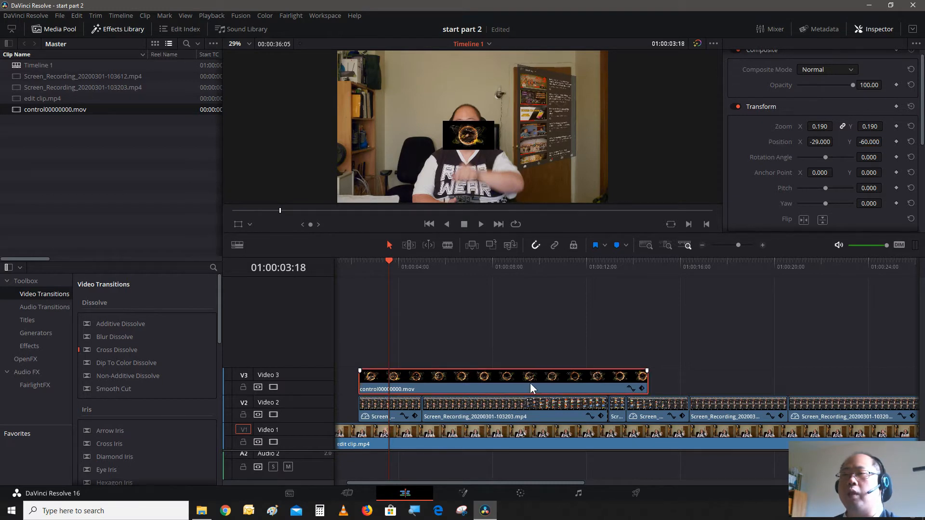
right_click(530, 382)
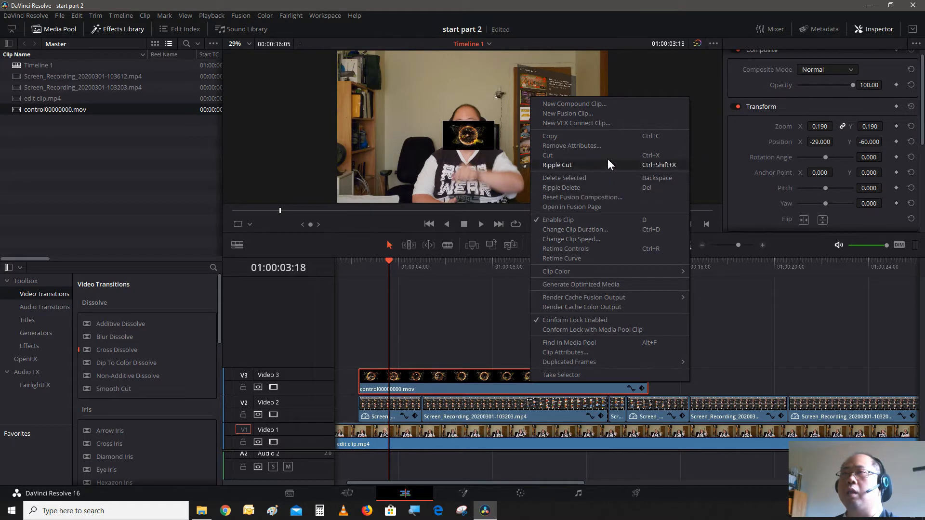
click(607, 137)
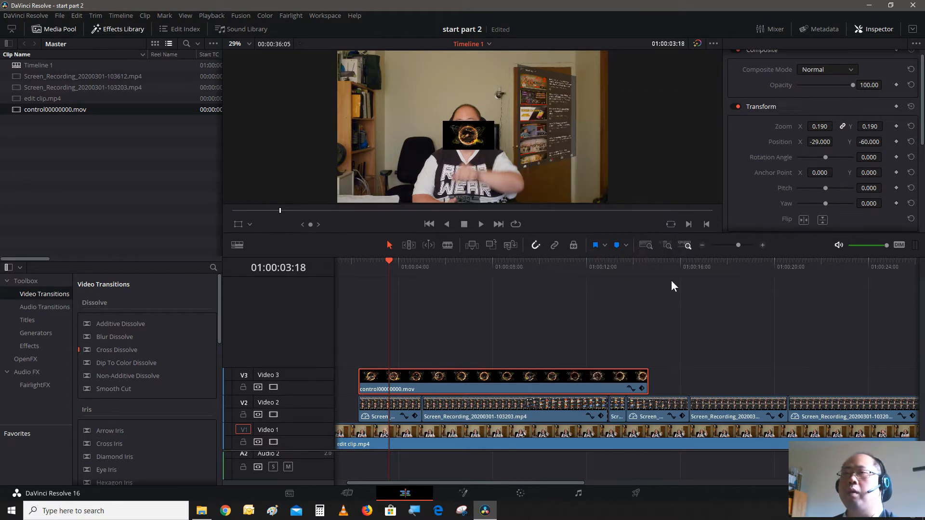
drag(663, 277, 651, 279)
click(731, 378)
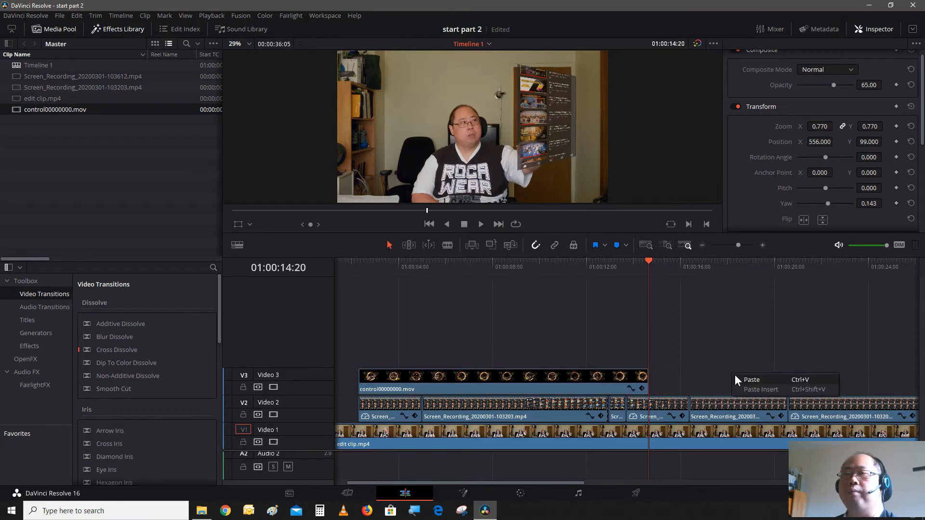
key(ctrl+v)
scroll(562, 485, left, 5)
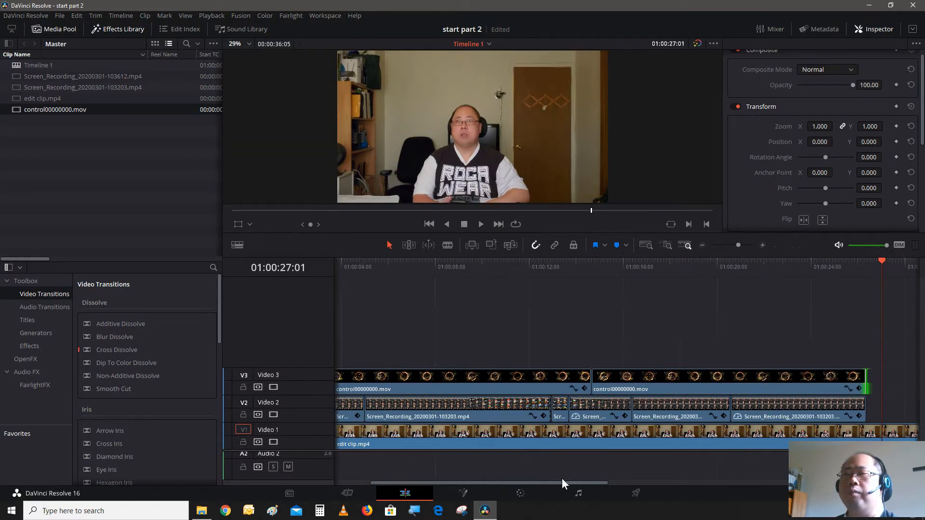
Load Screen_Recording_20200301-103612.mp4 into the source viewer and mark its in point at 00:00:10:27 and out point at 00:00:25:17.
click(614, 282)
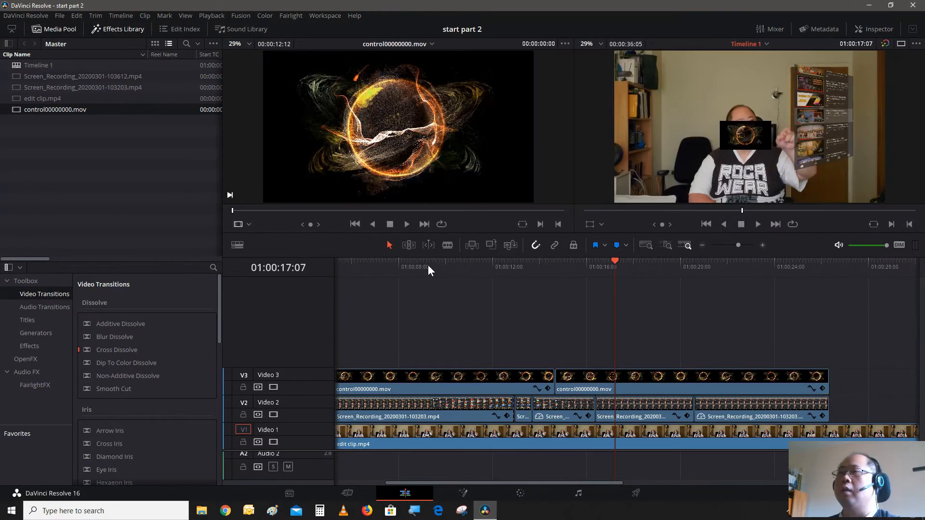
click(427, 265)
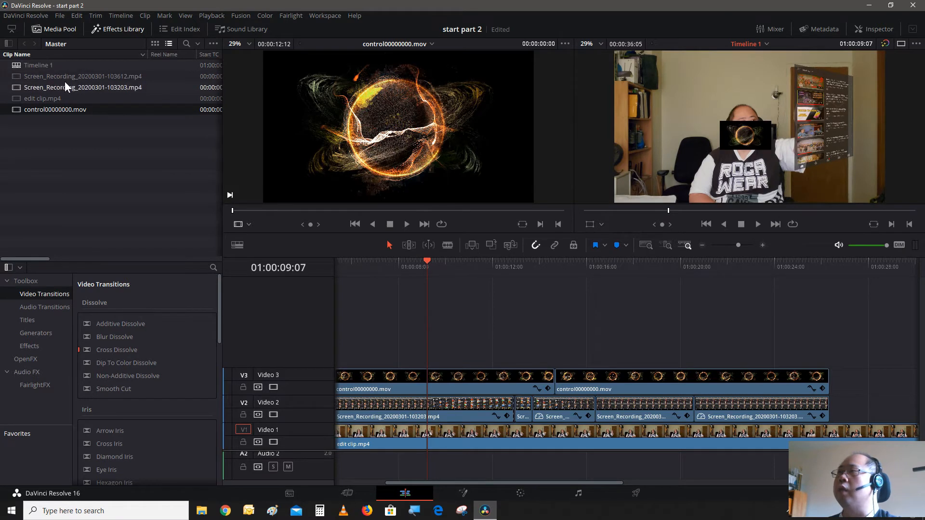
drag(82, 77, 377, 148)
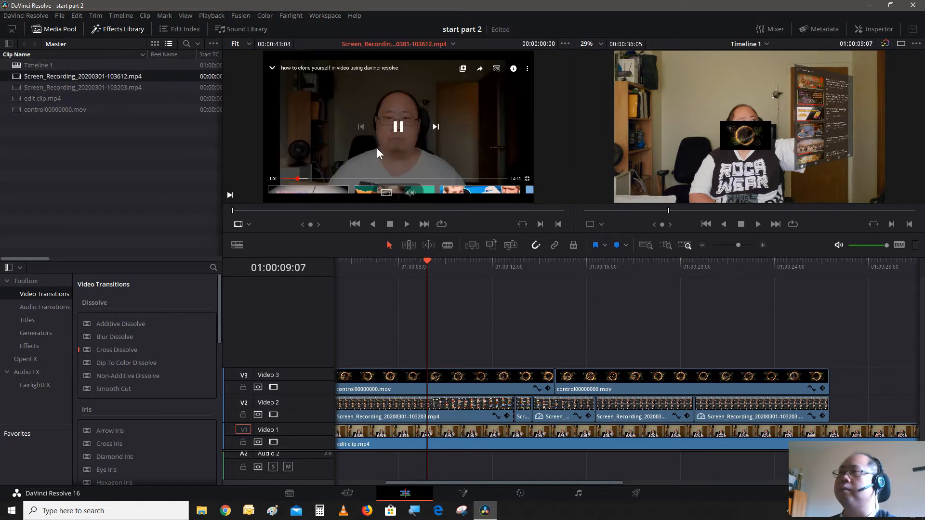
click(312, 211)
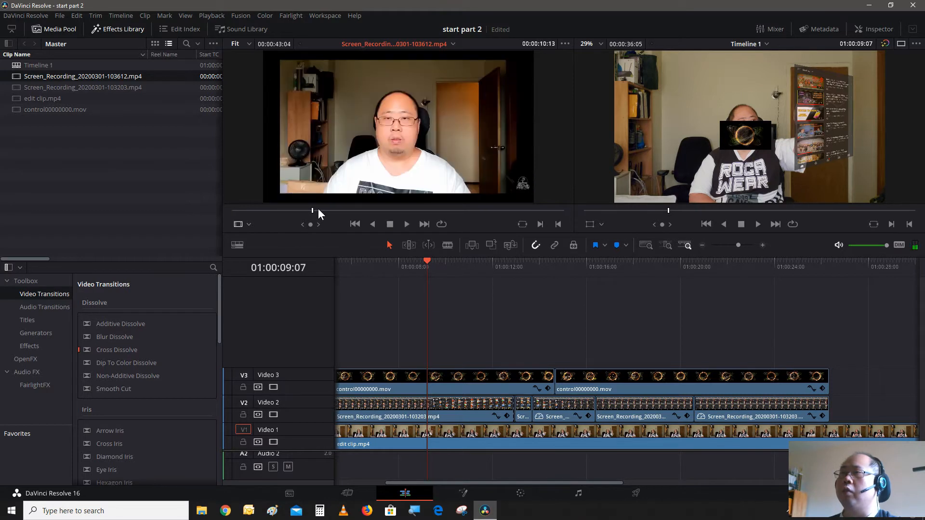
click(387, 211)
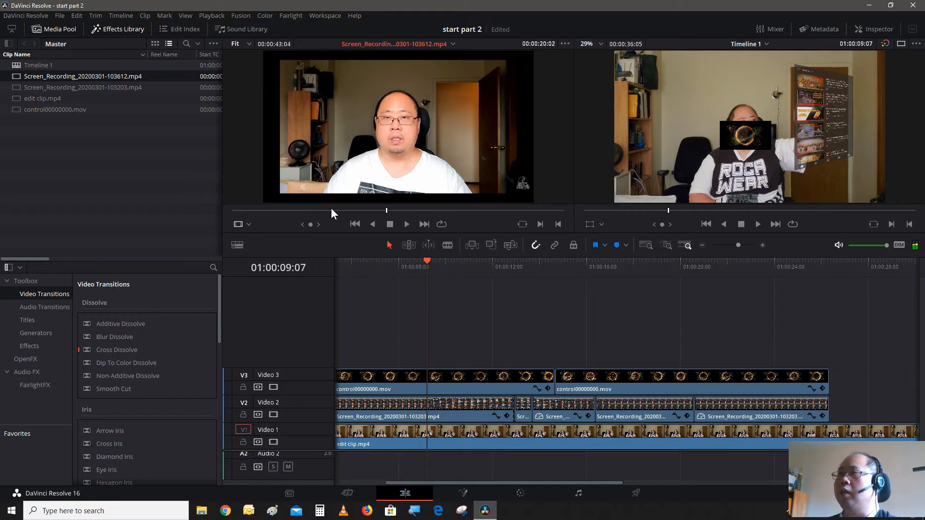
click(316, 210)
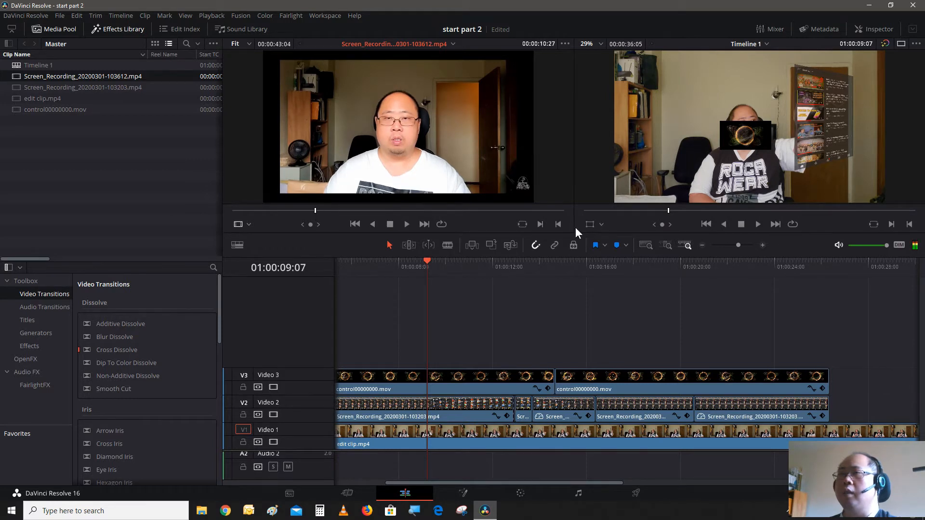
click(539, 224)
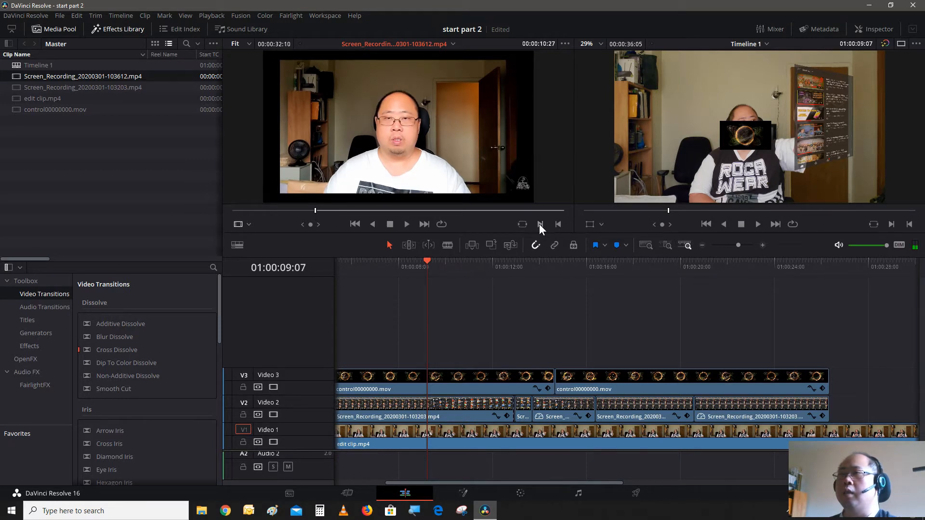
click(429, 210)
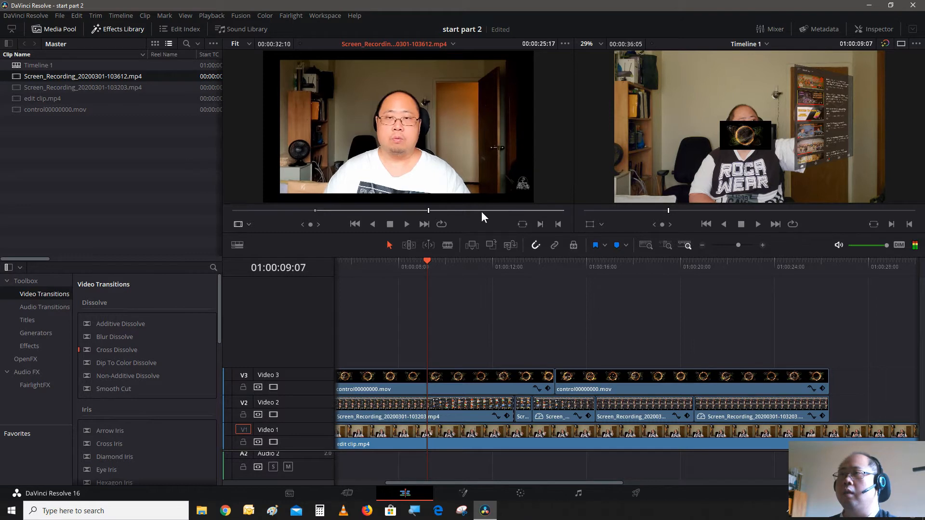
click(556, 225)
Place the marked range of Screen_Recording_20200301-103612.mp4 at 01:00:16:22 on a new Video 4 track above the overlays.
click(595, 262)
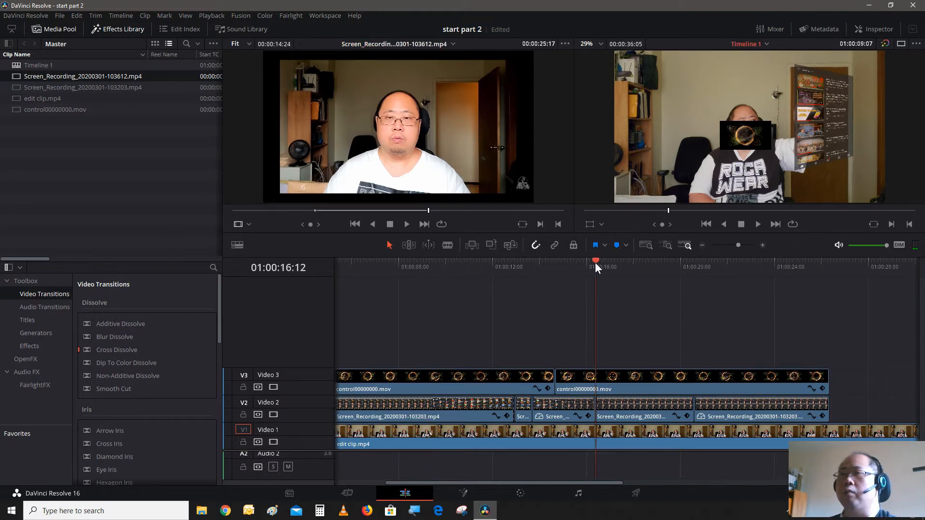
click(627, 267)
drag(629, 268, 605, 269)
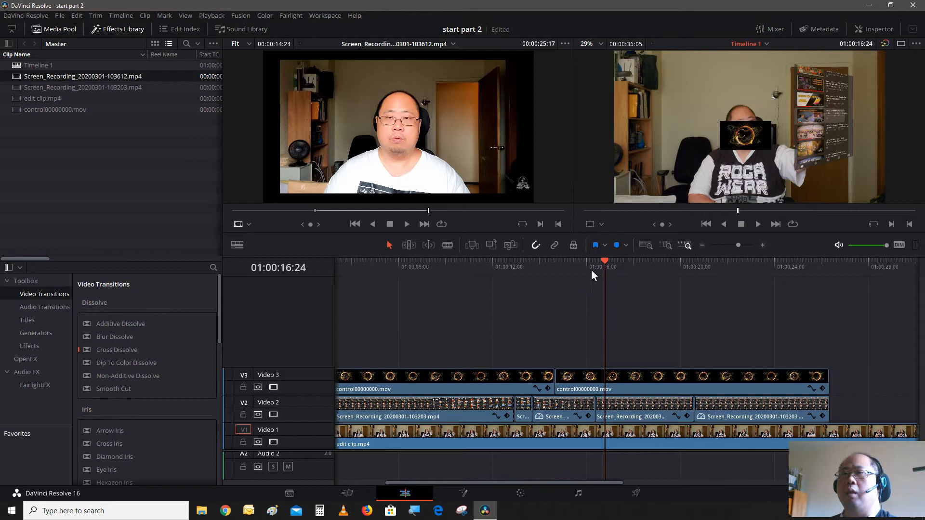
key(Left)
key(Left)
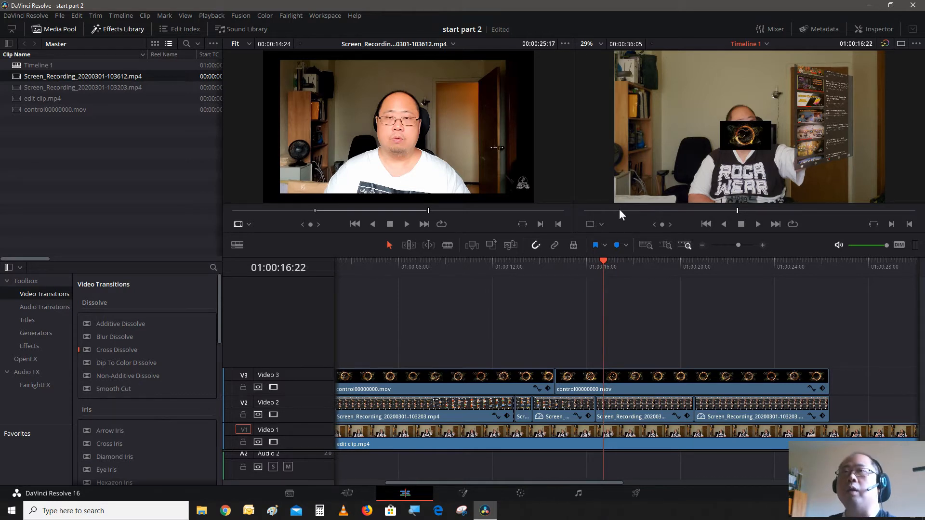
drag(435, 123, 603, 363)
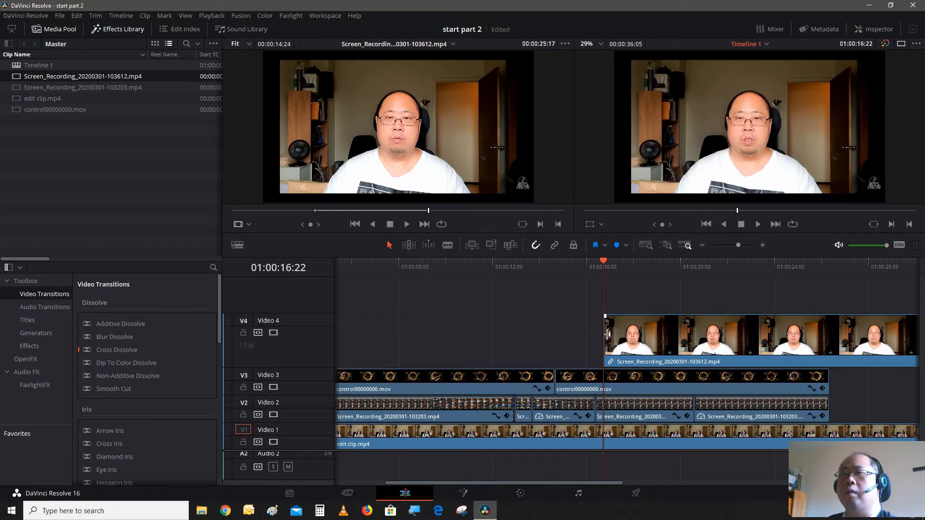
Reduce the Video 4 track height and trim the end of its recording to the end of the Video 3 overlay.
drag(306, 314, 308, 403)
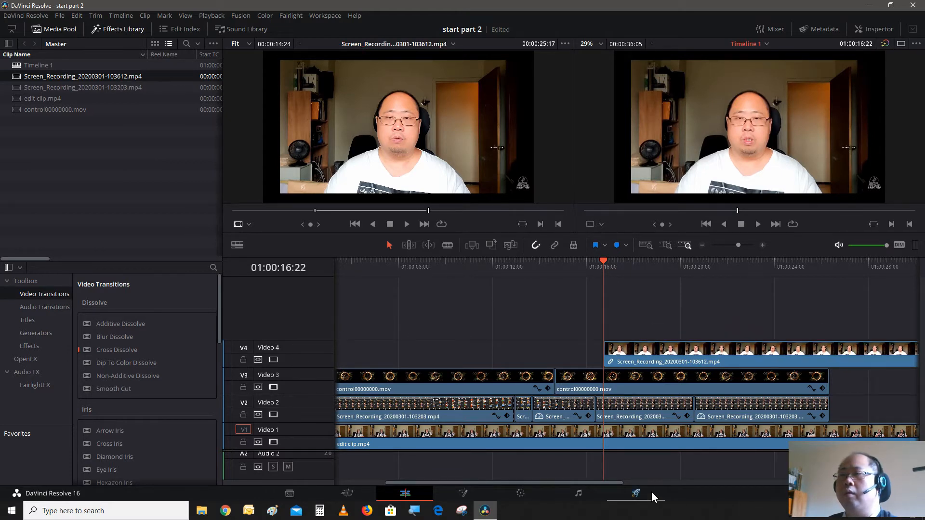
scroll(284, 410, right, 5)
scroll(298, 465, up, 2)
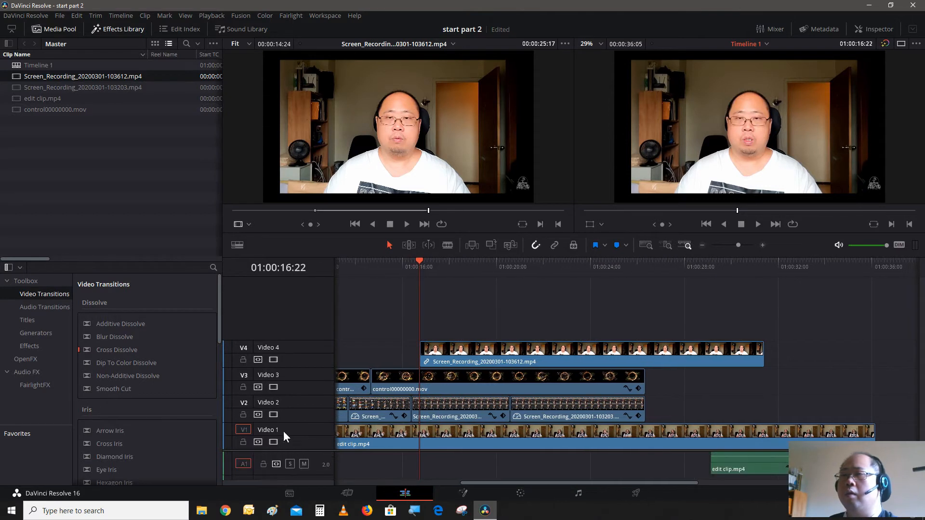
drag(307, 451, 308, 415)
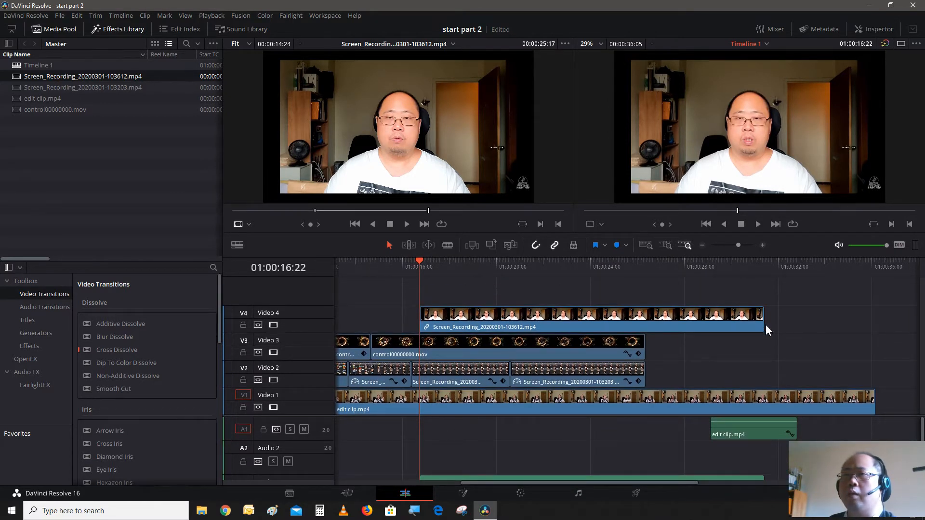
drag(764, 327, 646, 326)
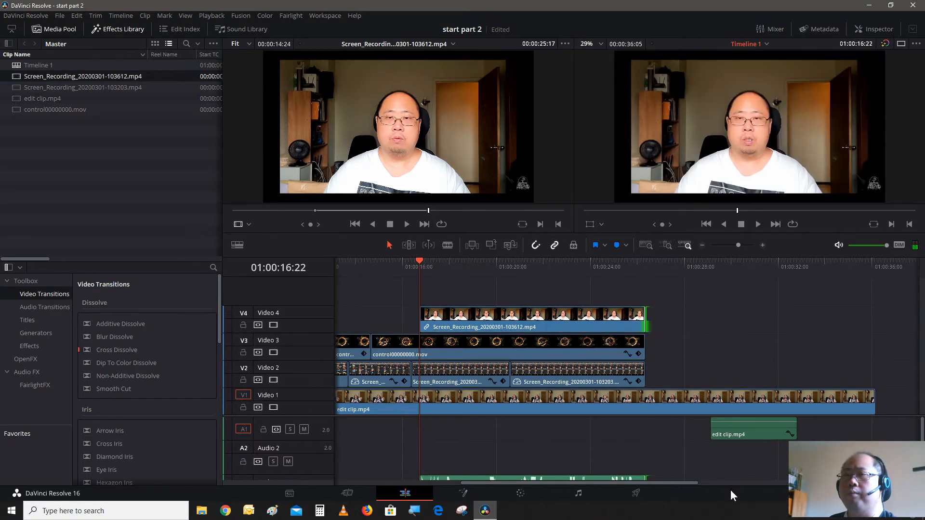
Park the playhead at 01:00:20:18 and move the audio of Screen_Recording_20200301-103612.mp4 up to the Audio 1 track.
click(509, 265)
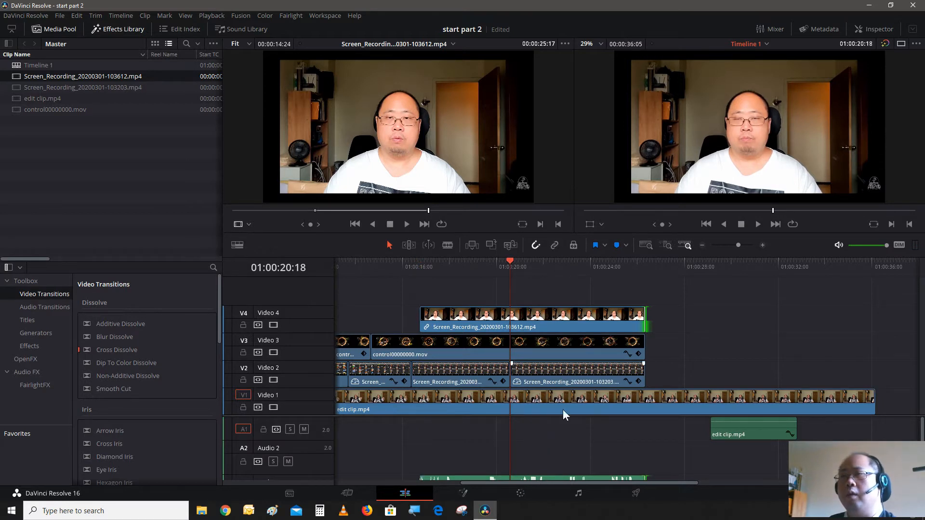
click(593, 479)
scroll(596, 476, down, 1)
scroll(597, 472, up, 1)
drag(600, 478, 602, 435)
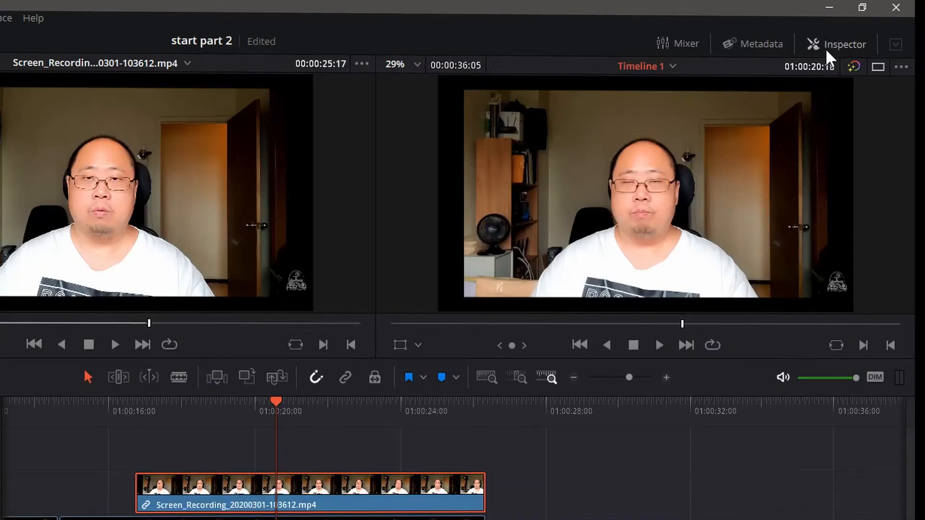
Scale the Video 4 recording to a zoom of 0.370.
click(826, 50)
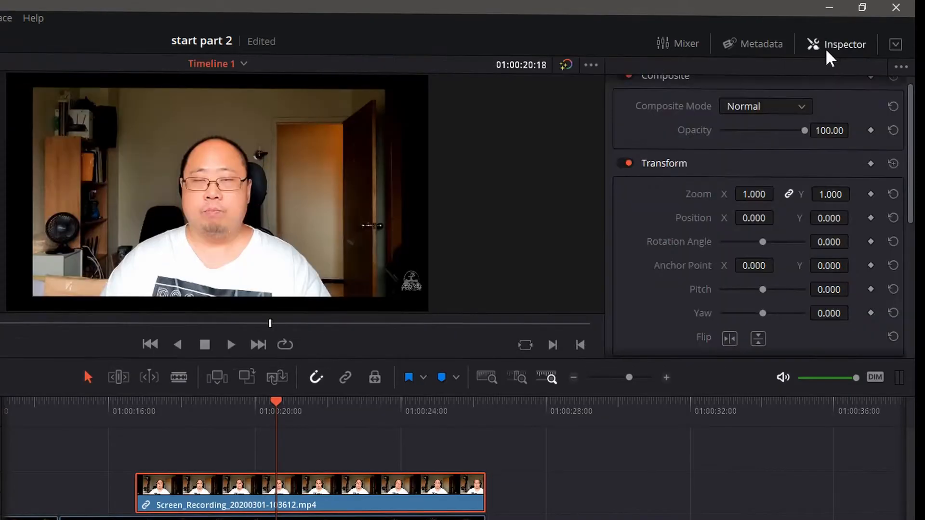
click(754, 194)
text(.370)
key(Return)
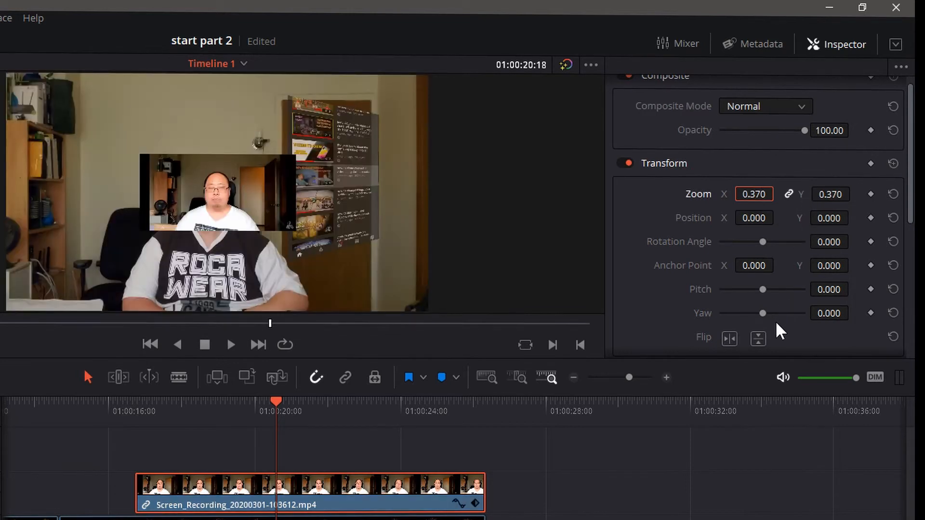
Set the Video 4 recording's position to X -615 and Y 110.
click(749, 218)
text(-615)
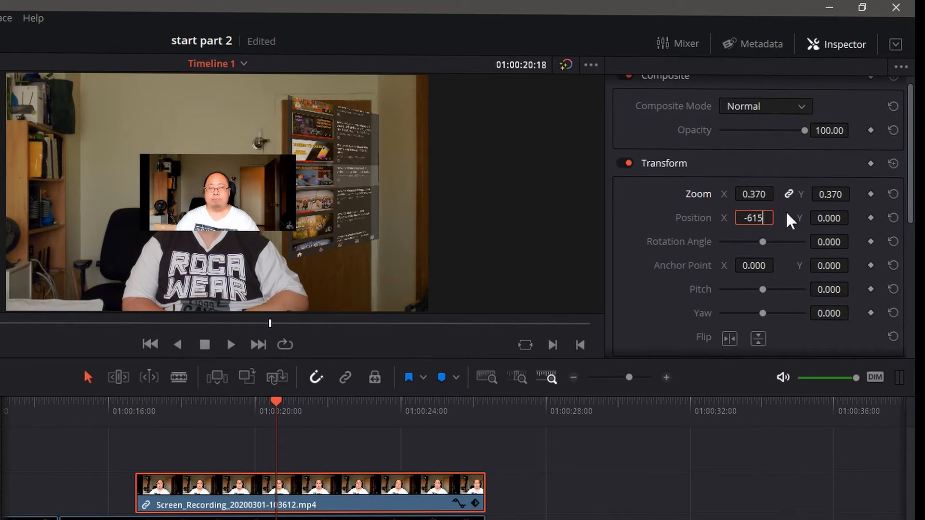
key(Return)
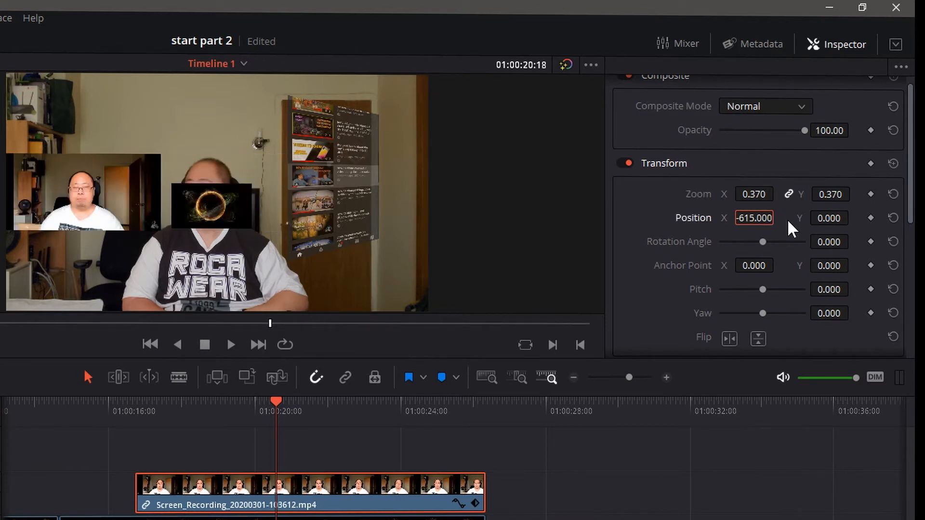
click(832, 222)
double_click(833, 221)
text(110)
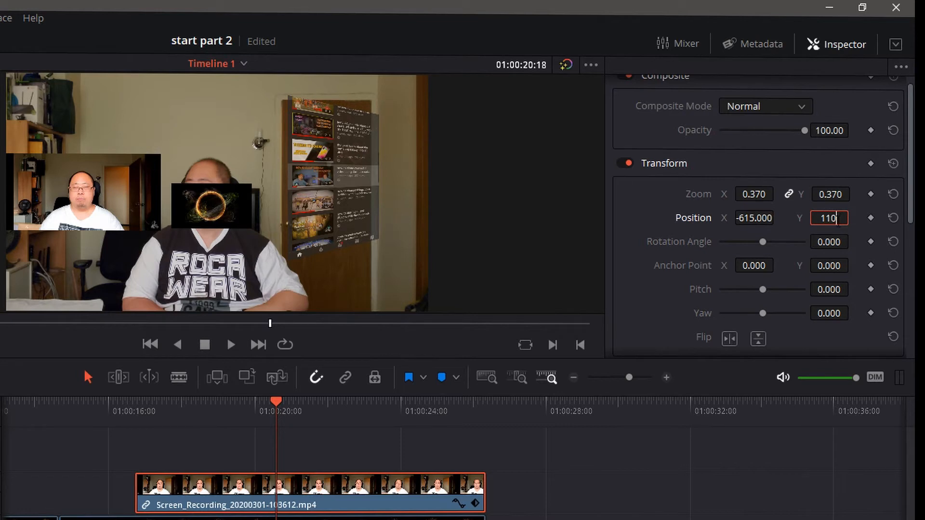
key(Return)
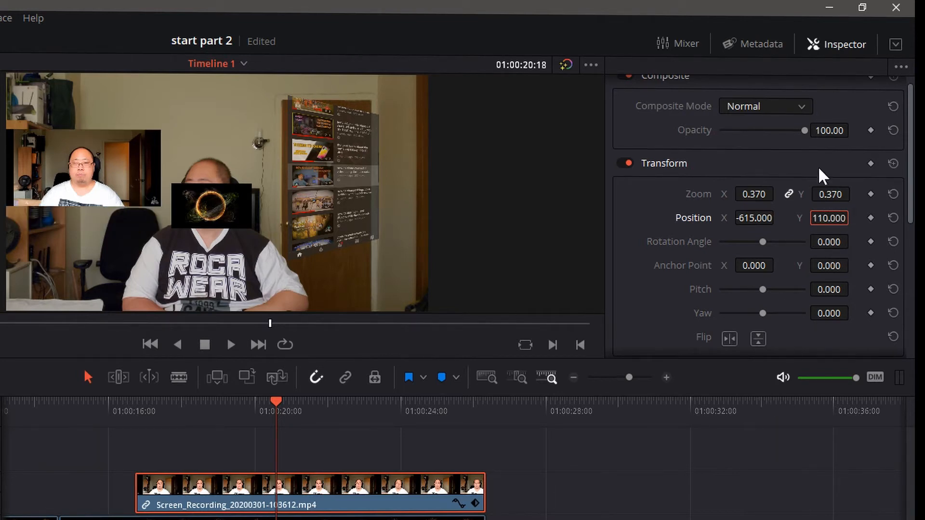
Lower the Video 4 recording's opacity to 70.
click(829, 132)
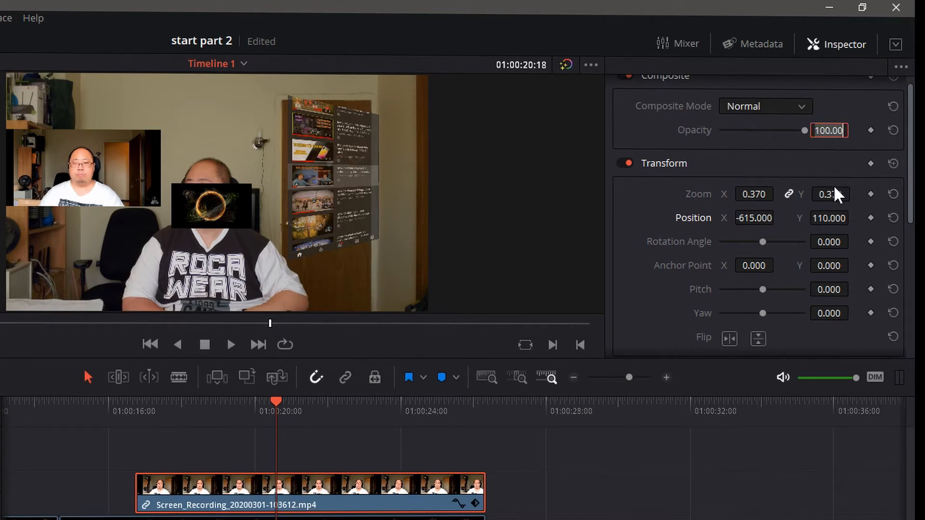
key(BackSpace)
text(70)
key(Return)
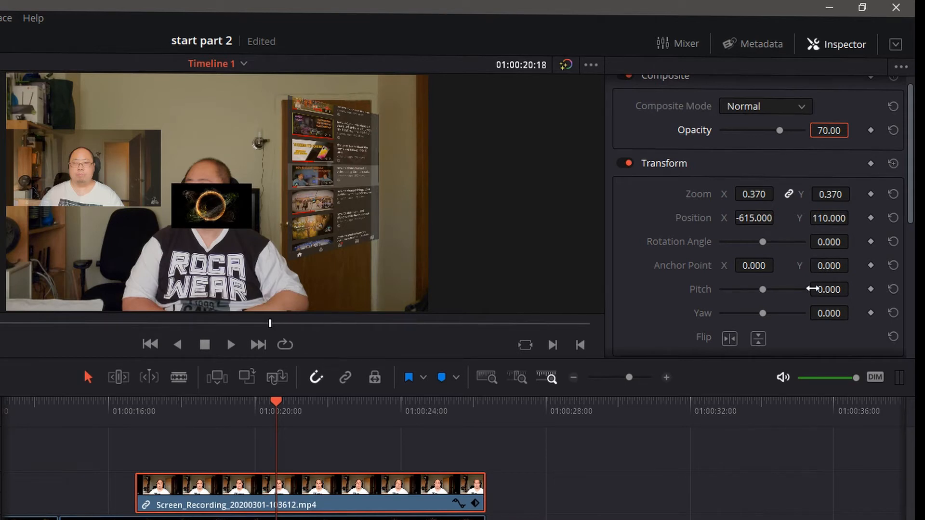
Crop the left side of the Video 4 recording by 167.
scroll(833, 231, down, 3)
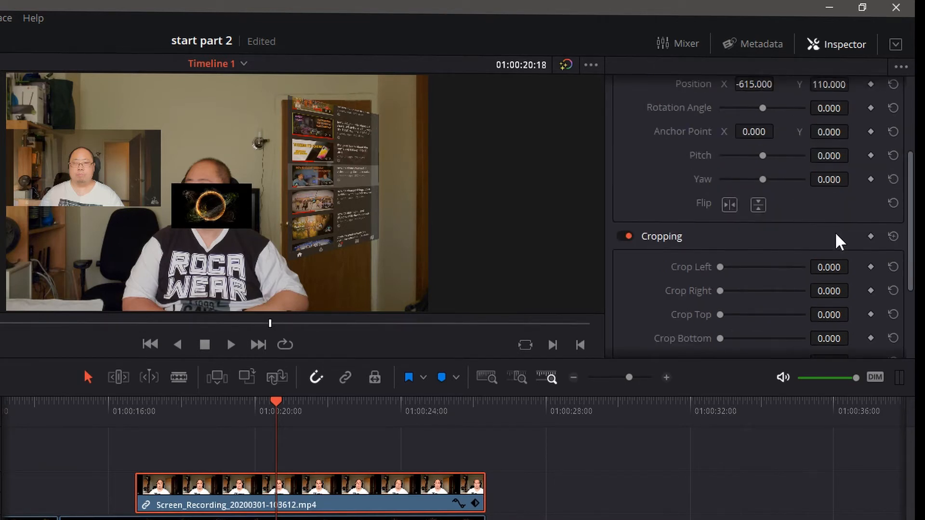
scroll(836, 241, up, 1)
scroll(836, 251, down, 1)
scroll(834, 263, down, 2)
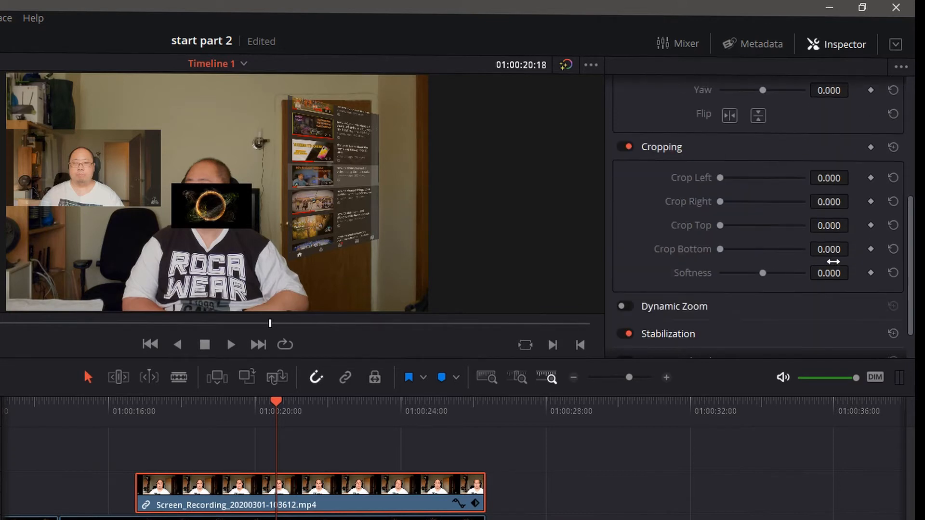
click(835, 179)
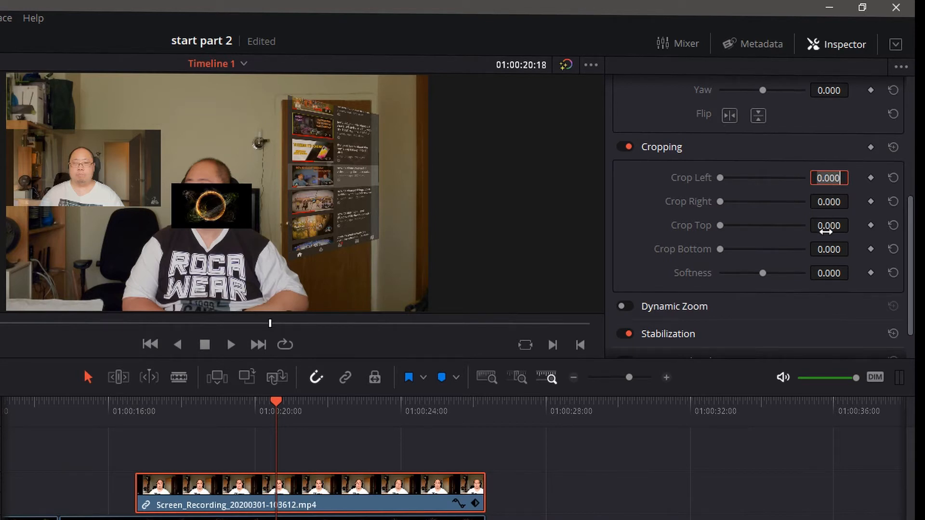
text(167)
key(Return)
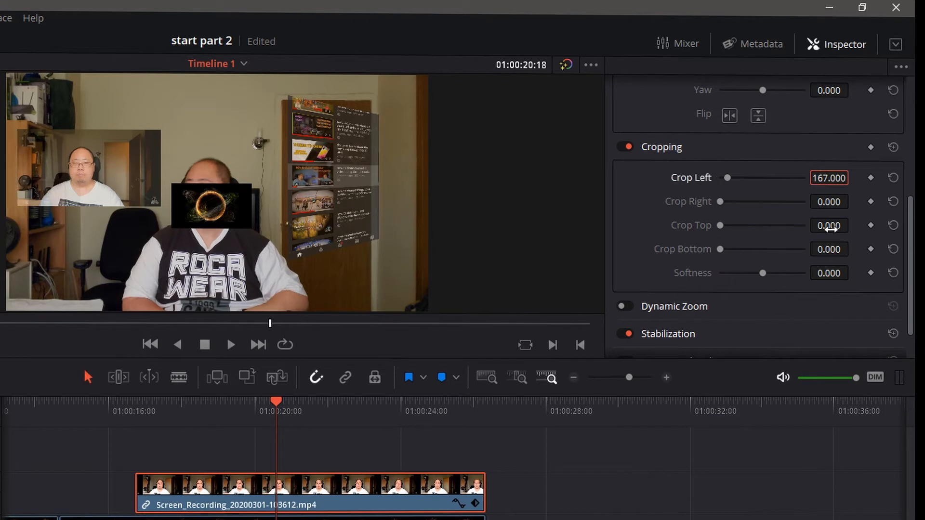
Crop the right side of the Video 4 recording by 135.
click(828, 203)
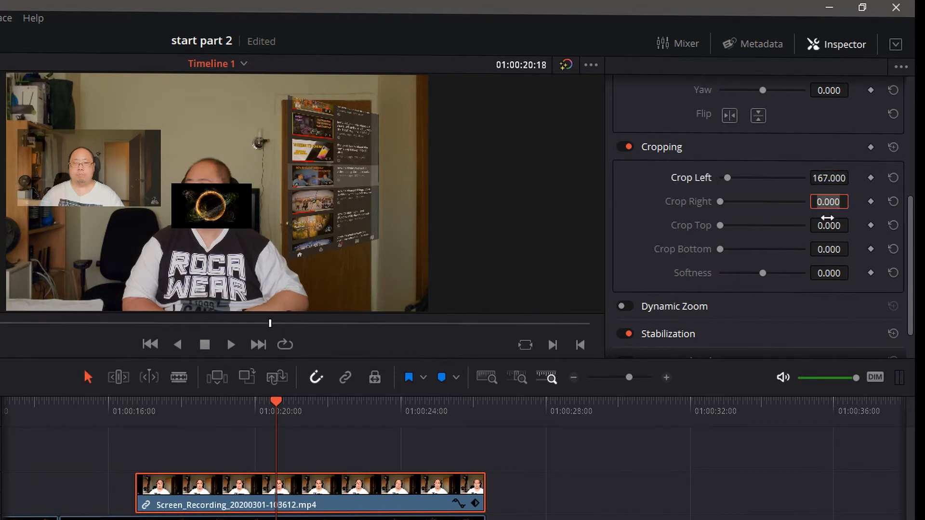
key(BackSpace)
key(BackSpace)
key(BackSpace)
key(BackSpace)
key(BackSpace)
text(135)
key(Return)
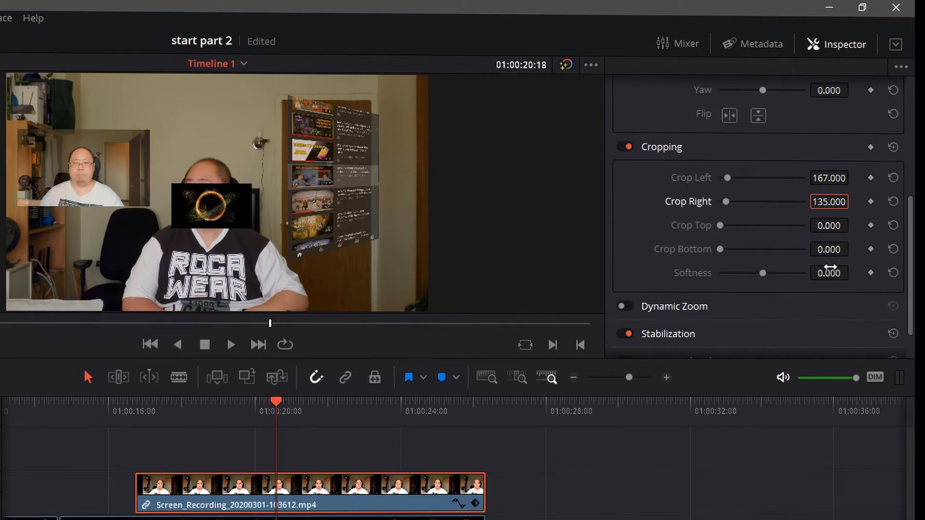
Set the crop softness of the Video 4 recording to -21.
click(829, 273)
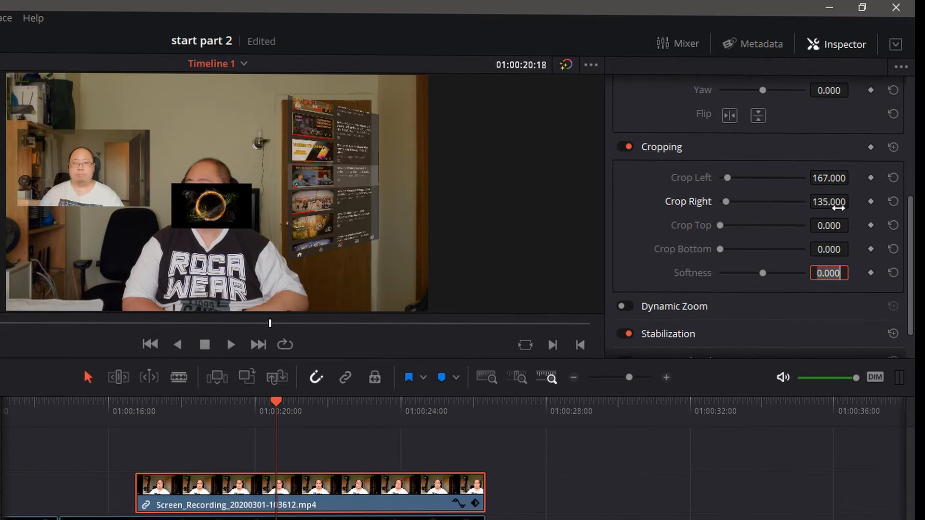
text(-21)
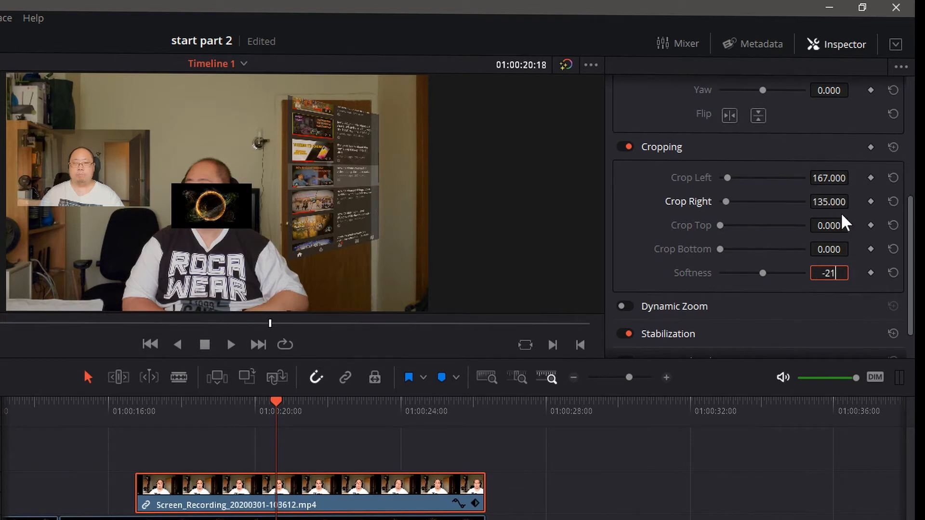
key(Return)
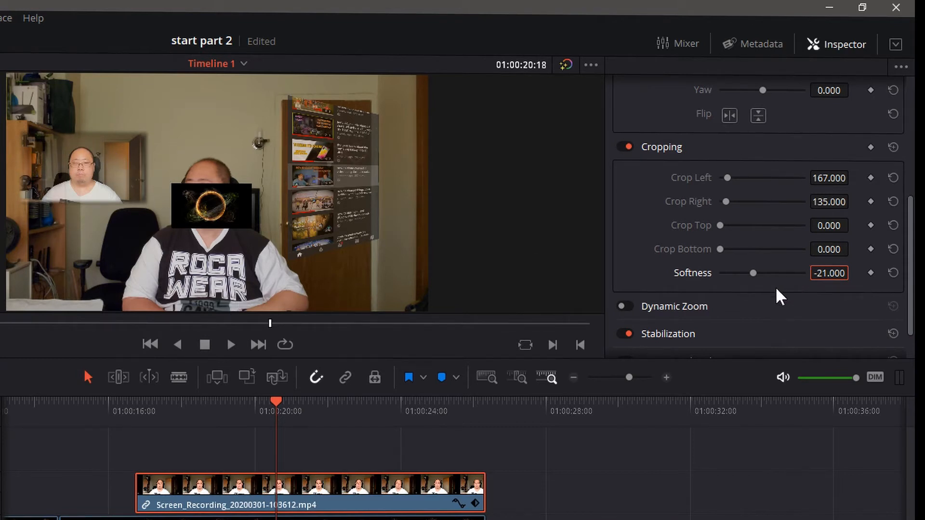
Set the yaw of the Video 4 recording to -0.117.
scroll(778, 294, up, 2)
scroll(780, 288, up, 2)
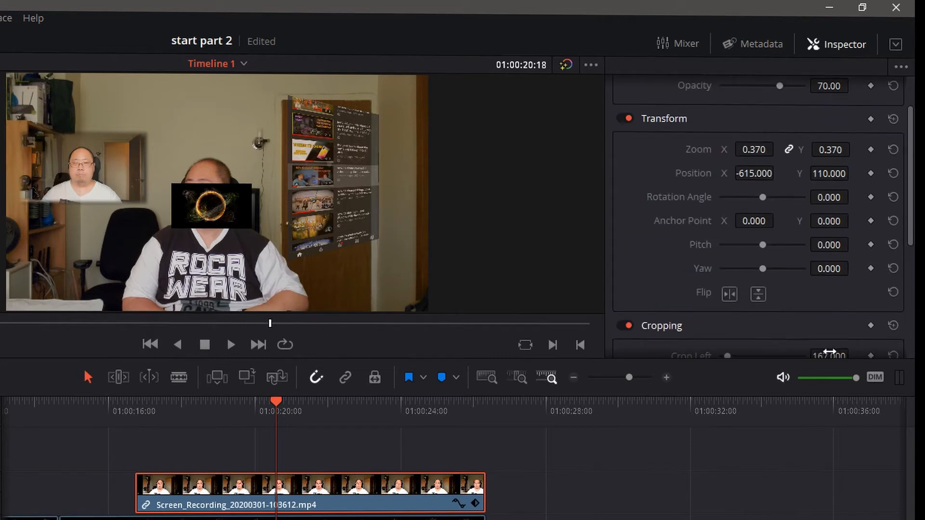
click(829, 271)
text(-117)
key(Return)
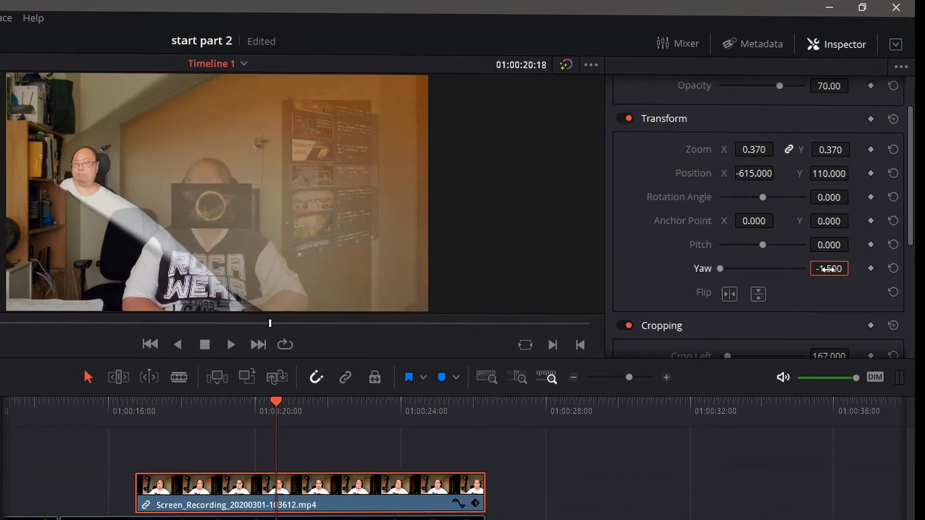
click(826, 269)
key(Return)
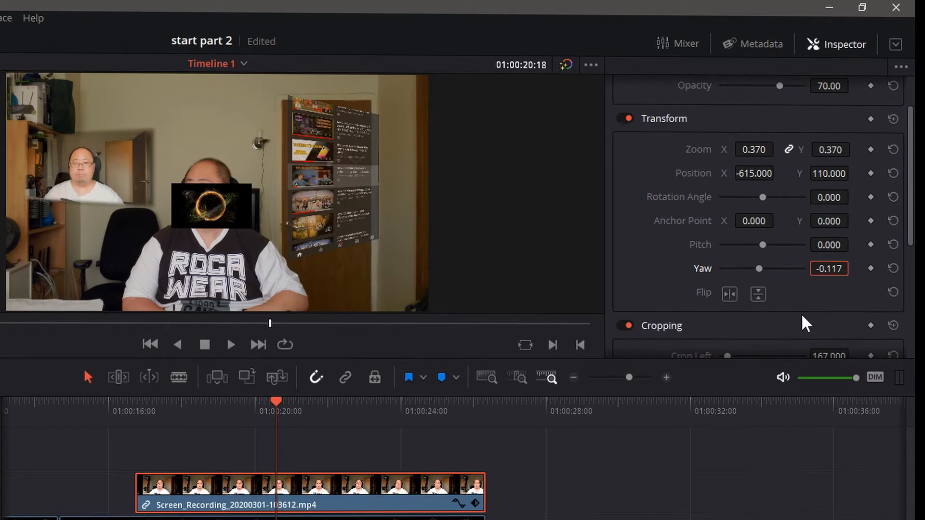
click(803, 294)
scroll(706, 278, up, 2)
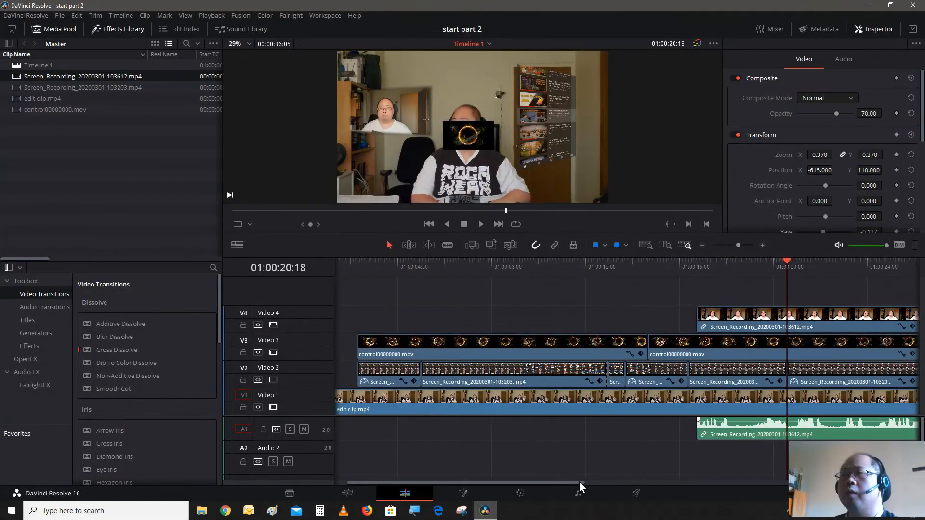
Split edit clip.mp4 on Video 1 with the blade at the start of the Video 2 and Video 3 overlays.
drag(579, 481, 594, 484)
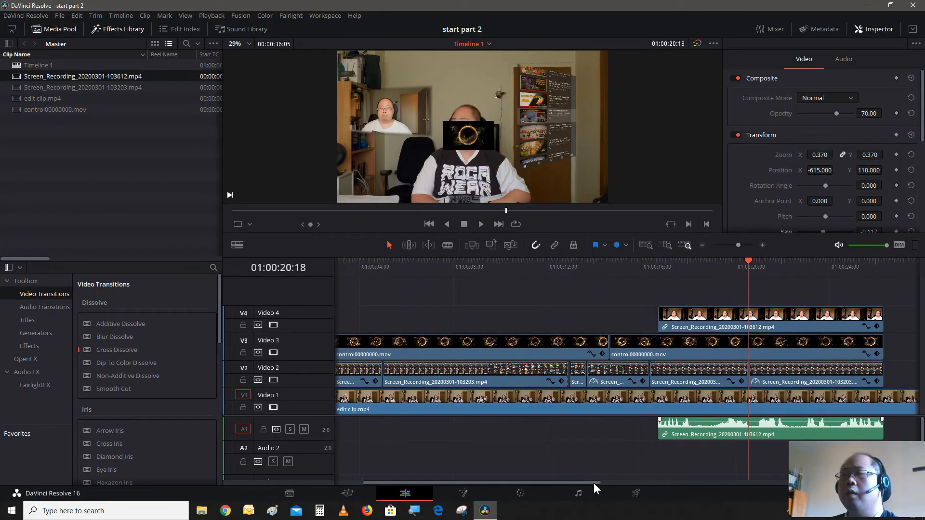
click(701, 246)
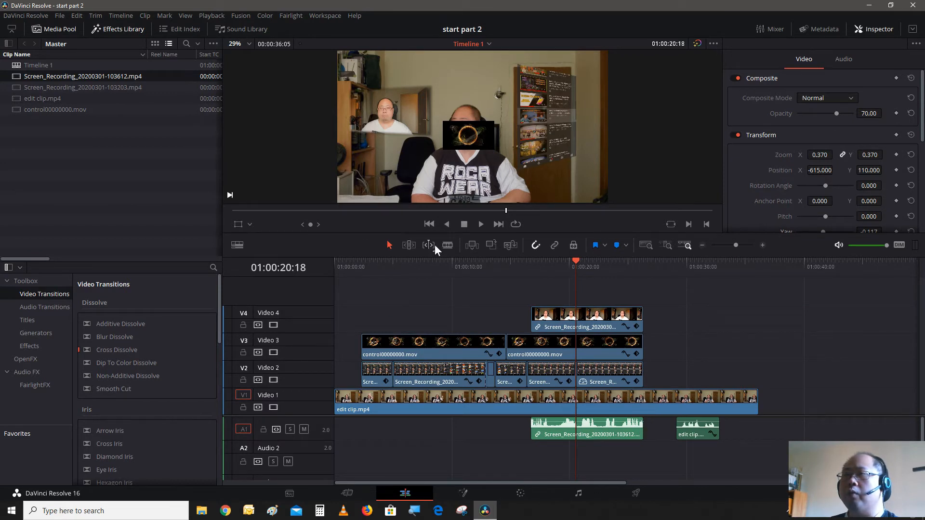
click(447, 246)
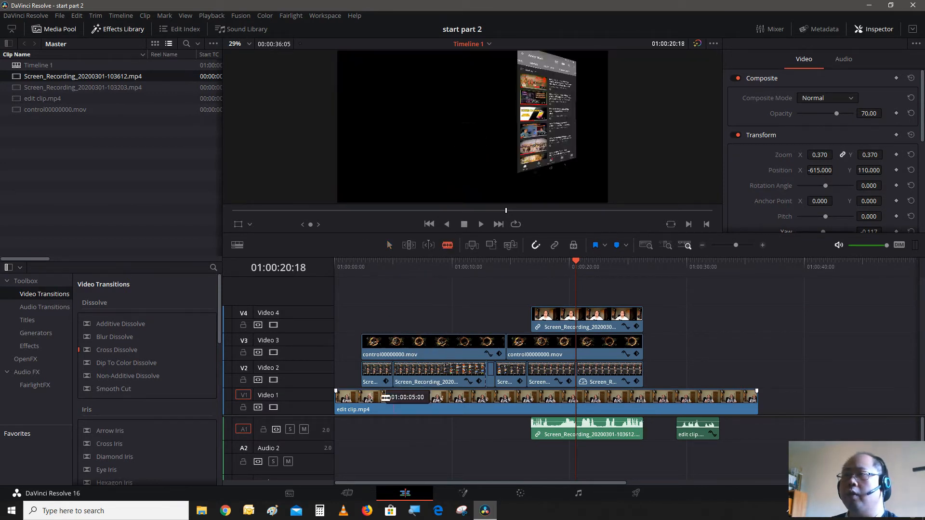
click(365, 402)
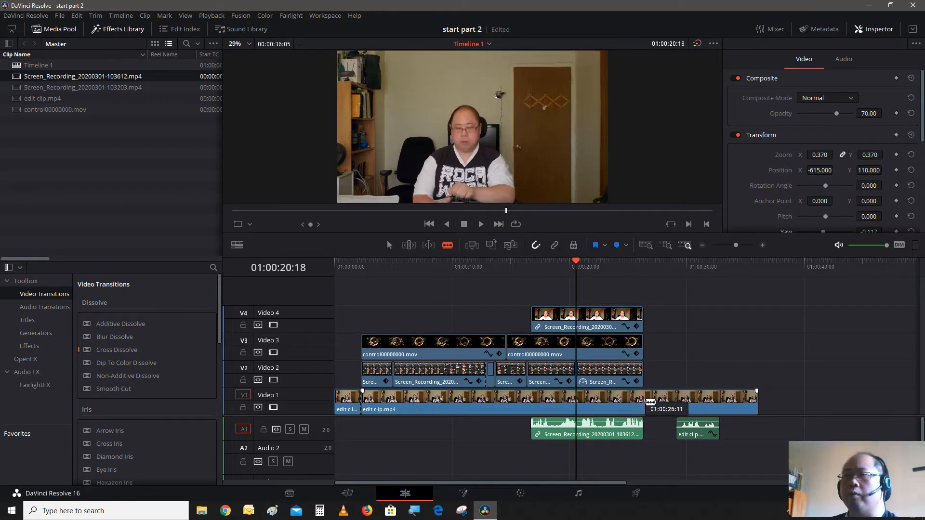
Split edit clip.mp4 at the end of the overlays and combine its middle section with all overlay clips into a Fusion clip.
click(651, 403)
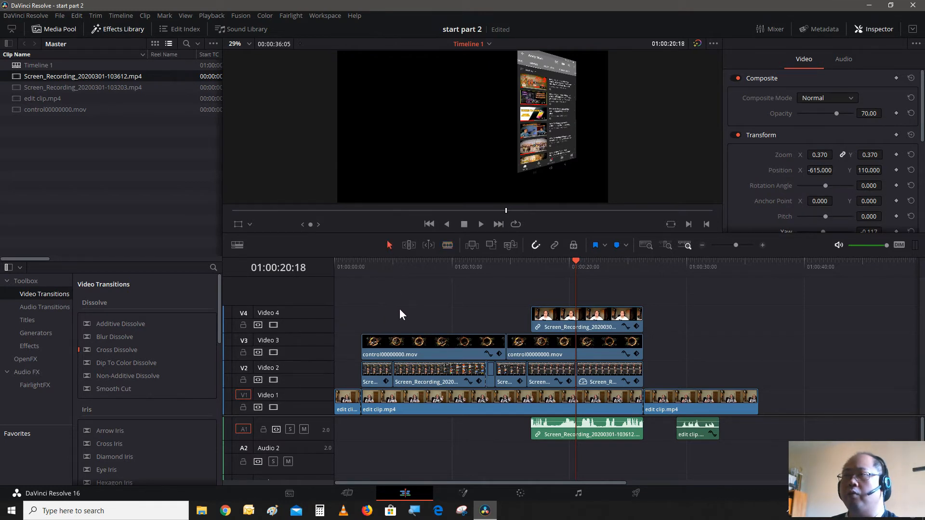
drag(379, 307, 619, 405)
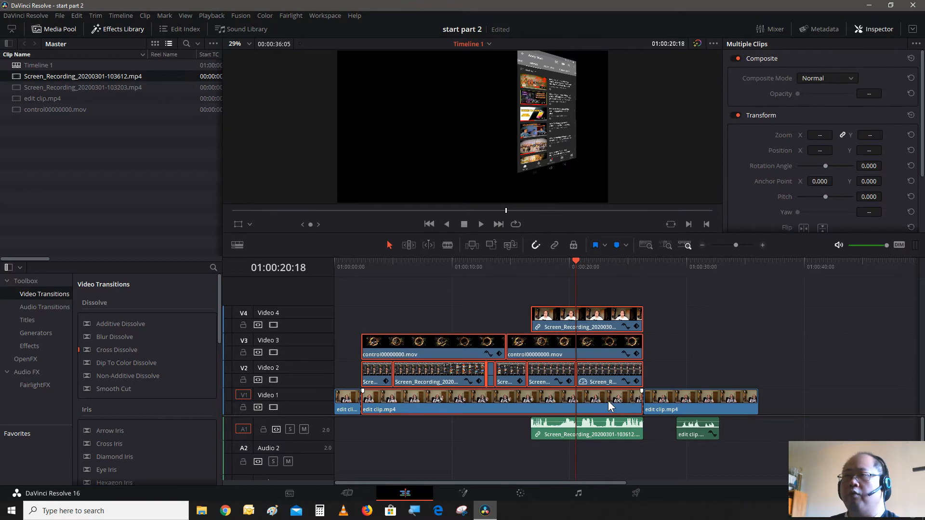
right_click(608, 402)
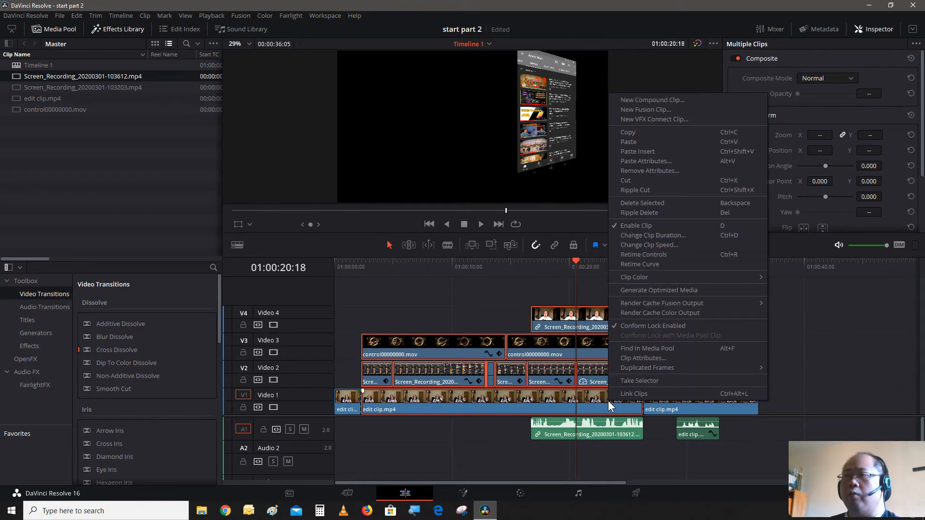
click(651, 108)
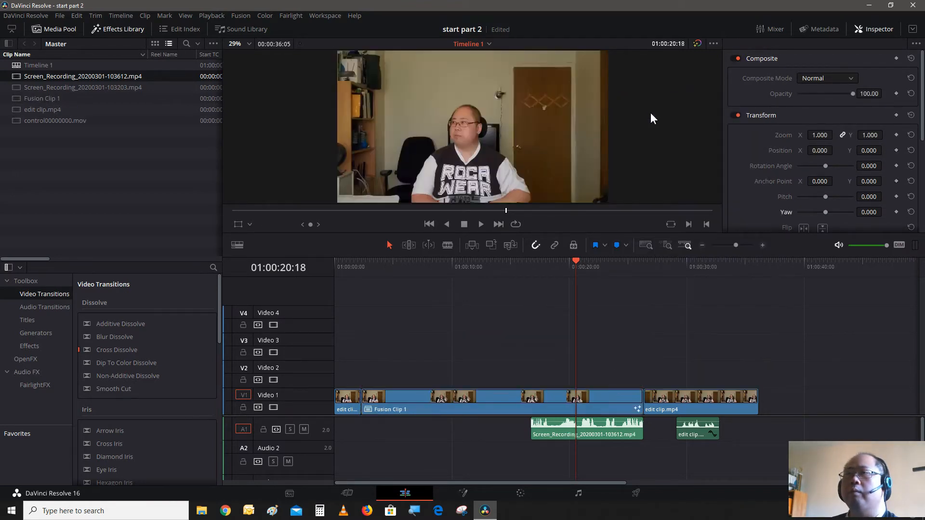
Open the new Fusion clip on the Fusion page and set its nodes to arrange to the grid.
click(517, 402)
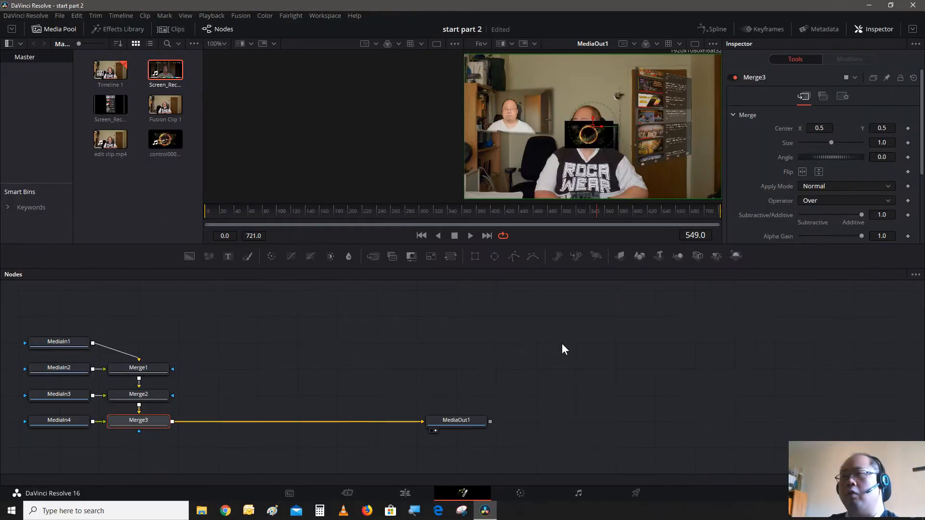
right_click(500, 364)
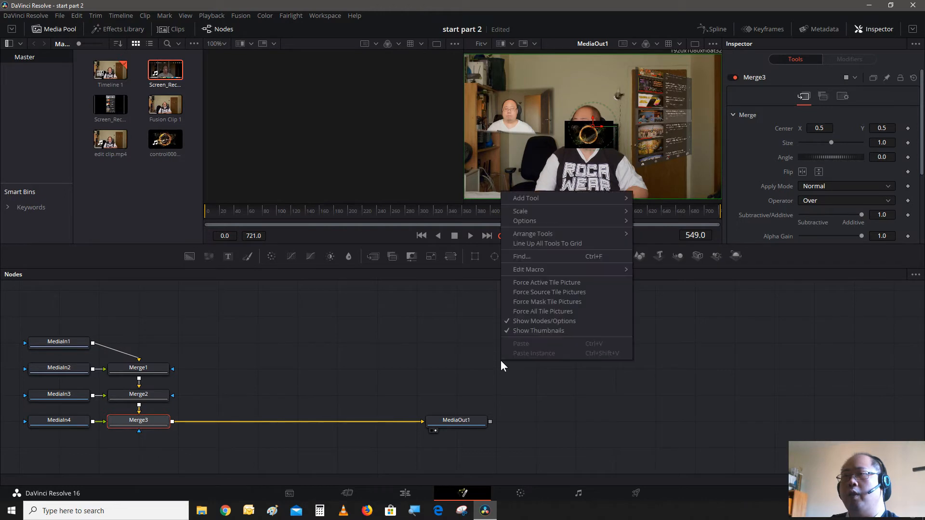
mouse_move(595, 233)
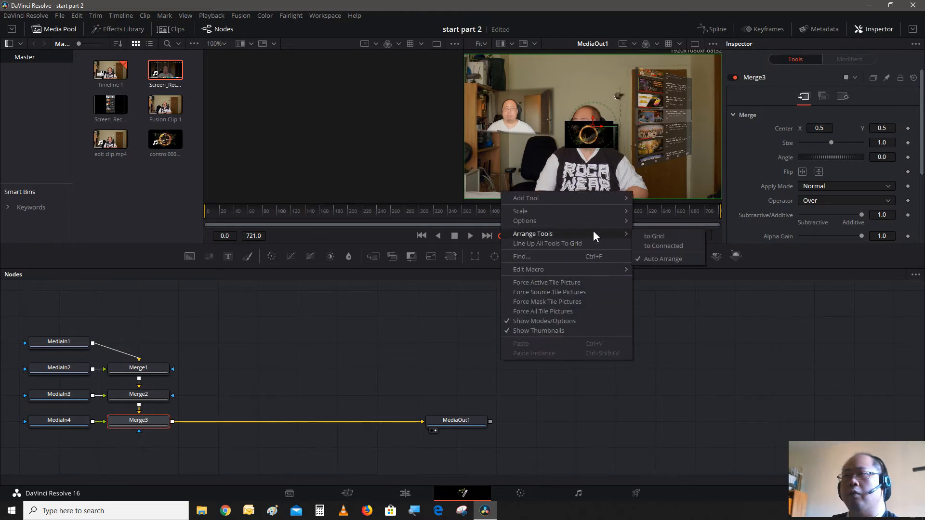
click(652, 235)
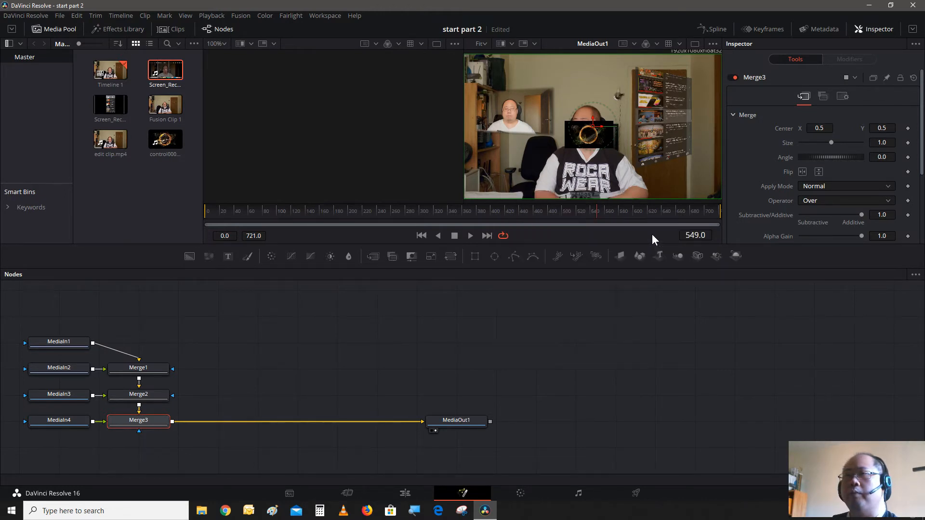
Rearrange the nodes so MediaIn1, Merge1, Merge2, Merge3 and MediaOut1 form one row, with MediaIn2, MediaIn3 and MediaIn4 beneath their merges.
drag(469, 418, 585, 365)
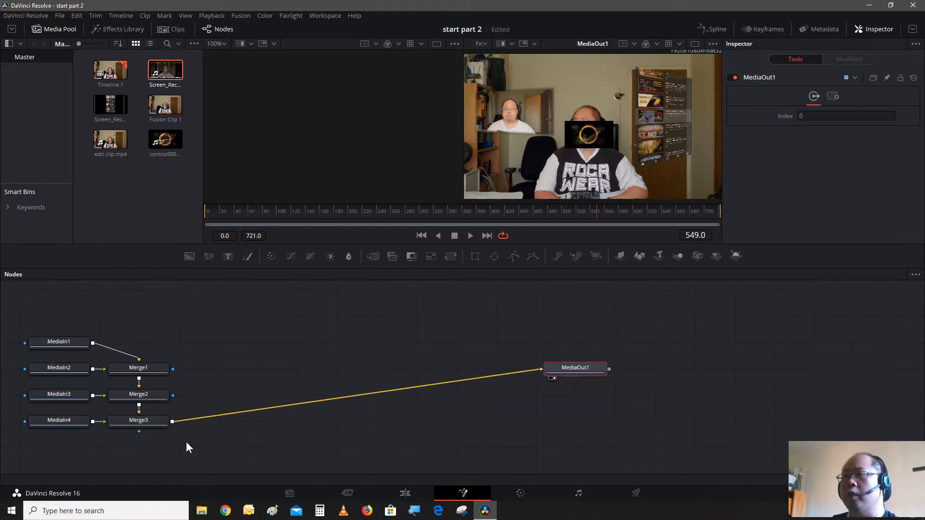
drag(130, 418, 470, 371)
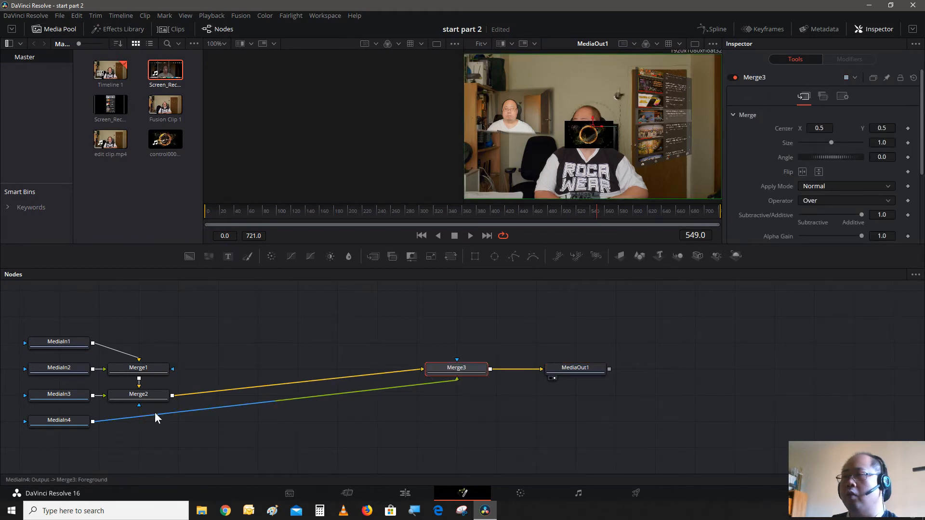
drag(153, 396, 357, 372)
drag(136, 380, 270, 380)
drag(52, 418, 458, 444)
drag(60, 395, 338, 450)
drag(60, 366, 265, 446)
drag(63, 339, 69, 365)
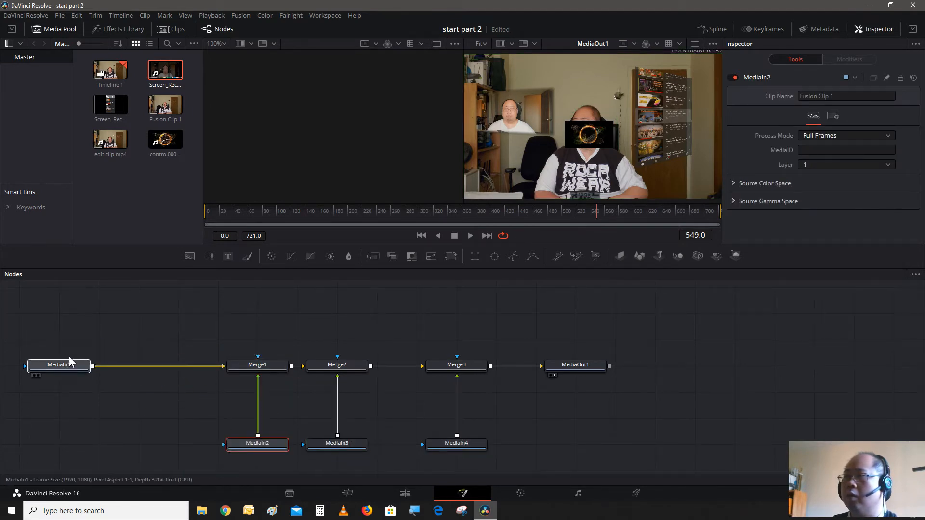
Show MediaIn1 in the left viewer and MediaOut1 in the right viewer.
click(37, 375)
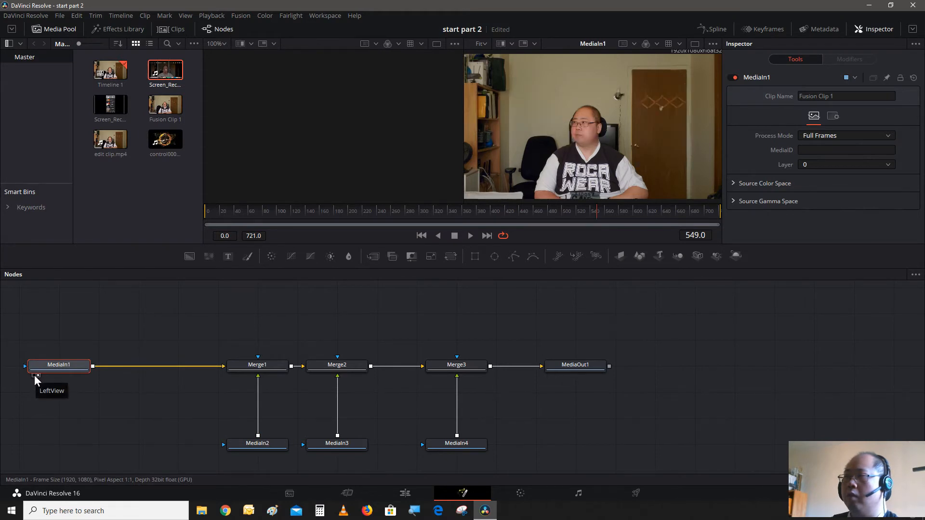
click(34, 375)
click(38, 375)
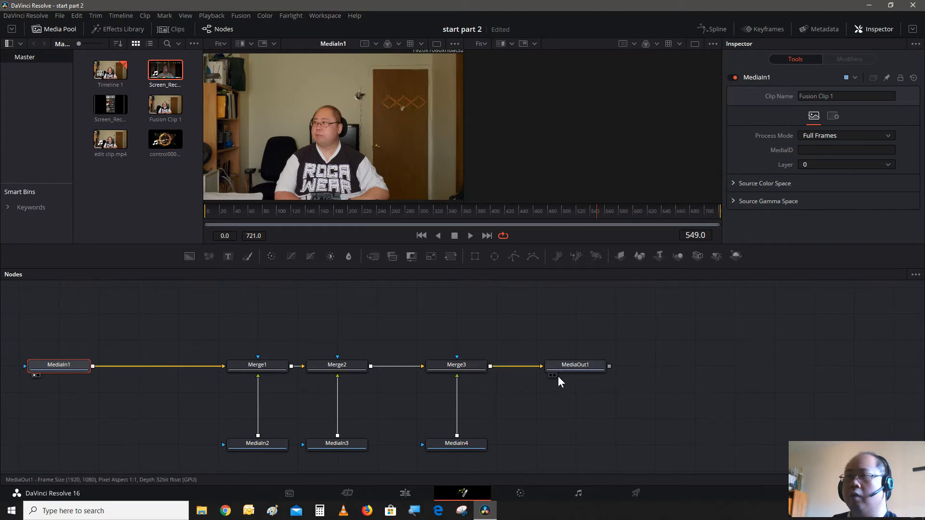
click(554, 375)
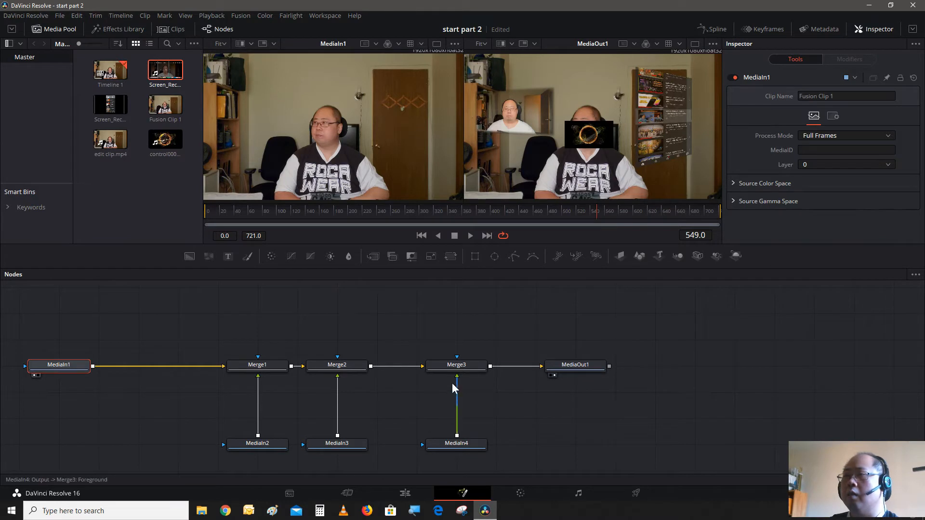
Move Merge1 and its MediaIn2 node closer to MediaIn1 to space the merge nodes evenly.
click(366, 367)
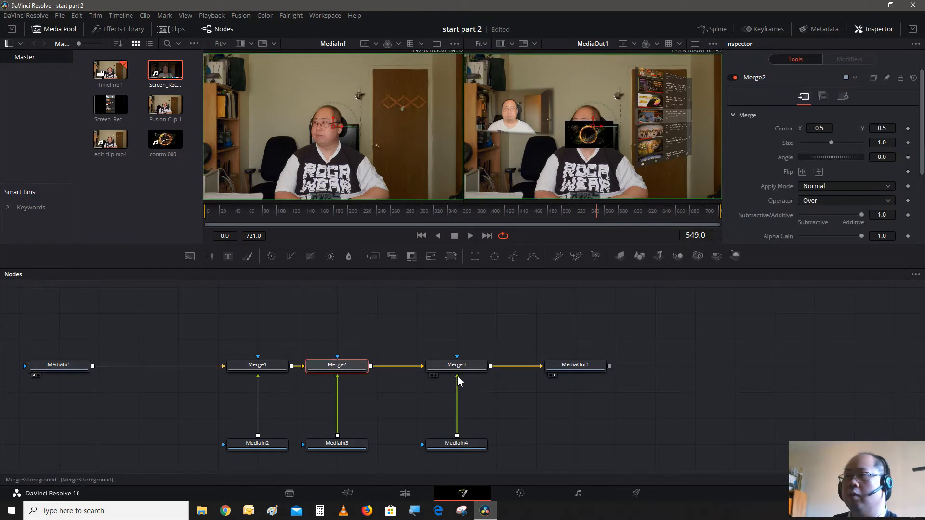
drag(268, 366, 228, 368)
drag(261, 444, 220, 443)
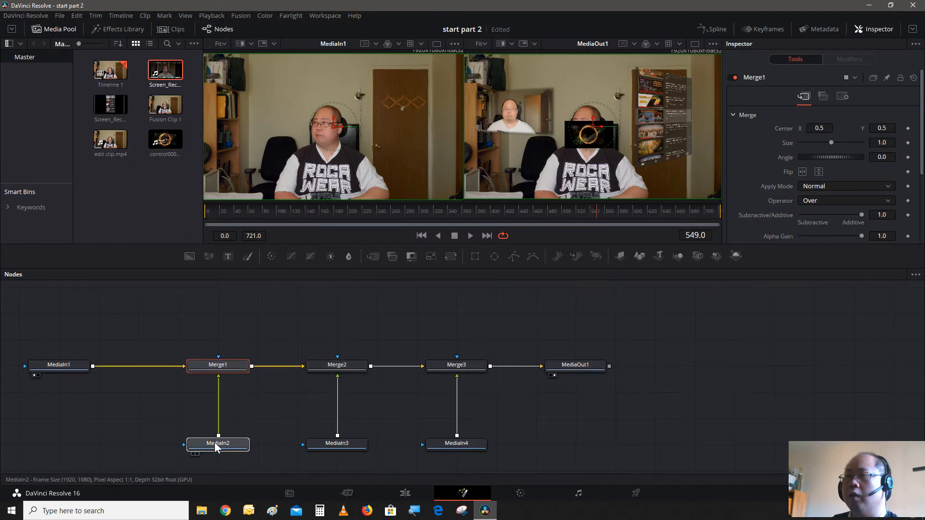
Show MediaIn2 in the left viewer and set the apply mode of Merge1 to Lighten.
click(235, 364)
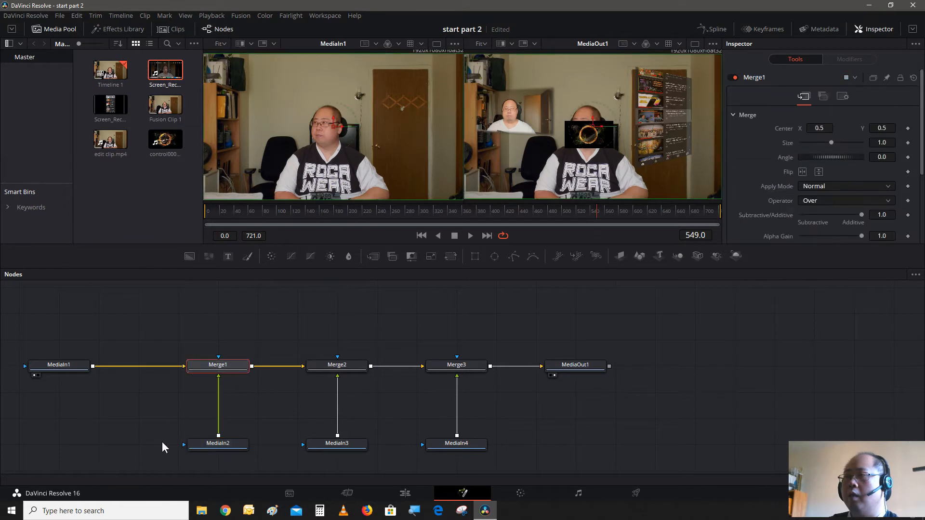
click(191, 453)
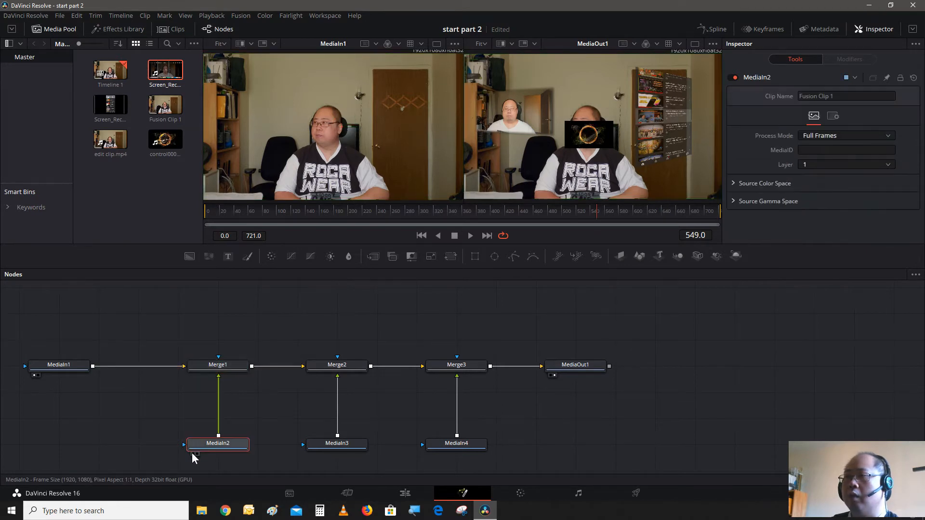
click(192, 453)
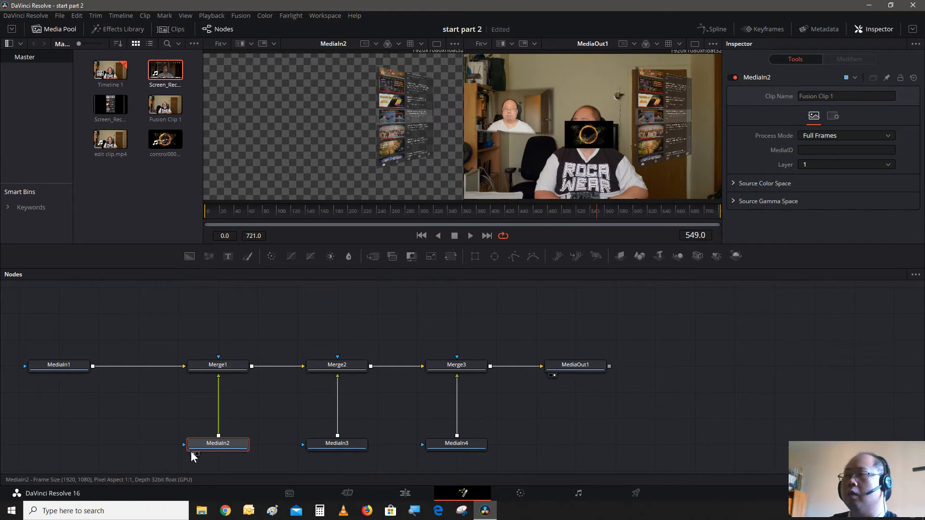
click(236, 365)
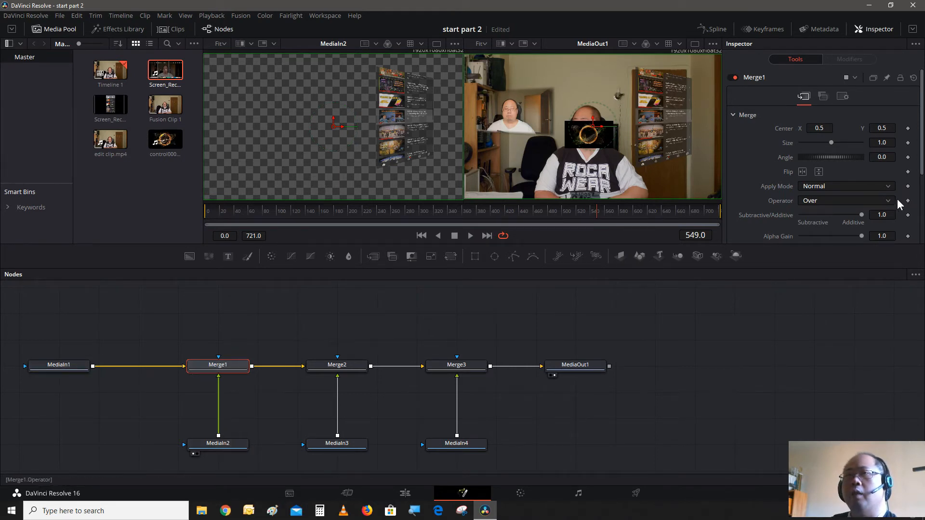
click(886, 187)
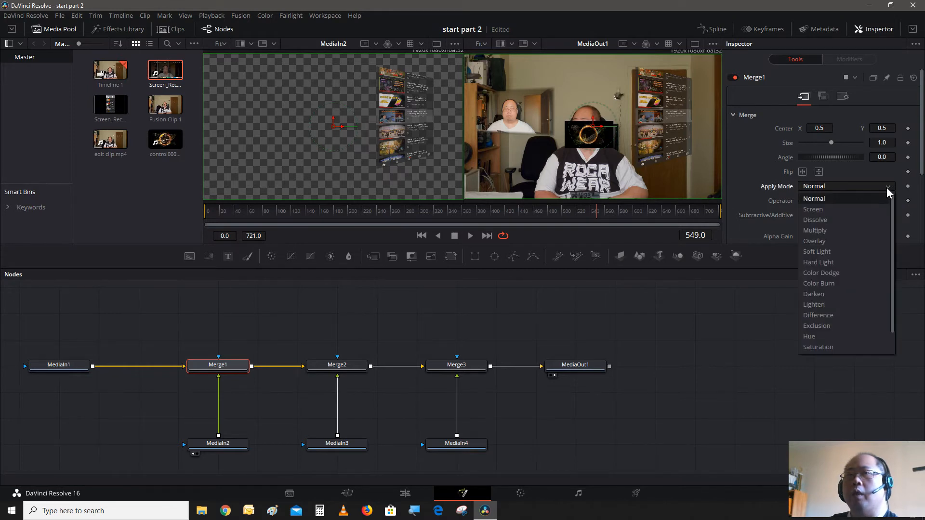
click(846, 305)
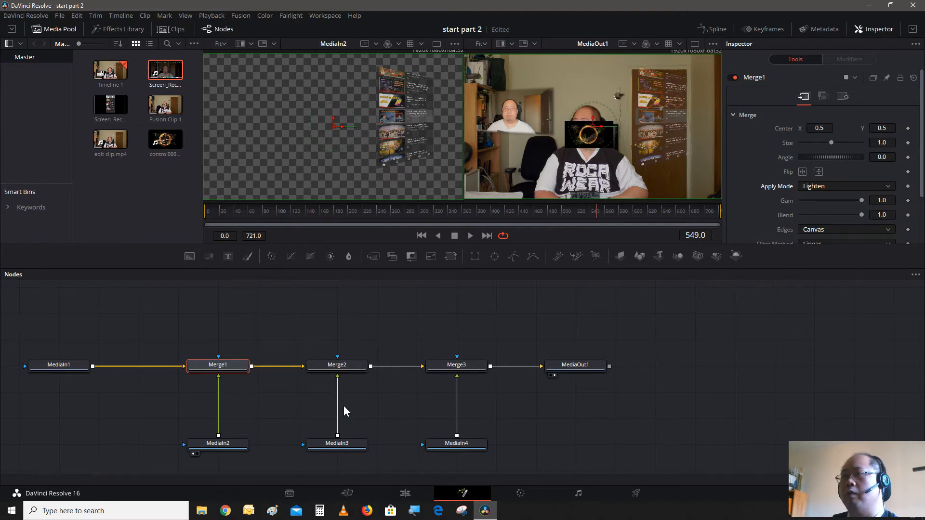
Preview MediaIn3 and Merge2 in the left viewer and set the apply mode of Merge2 to Color Dodge.
click(347, 371)
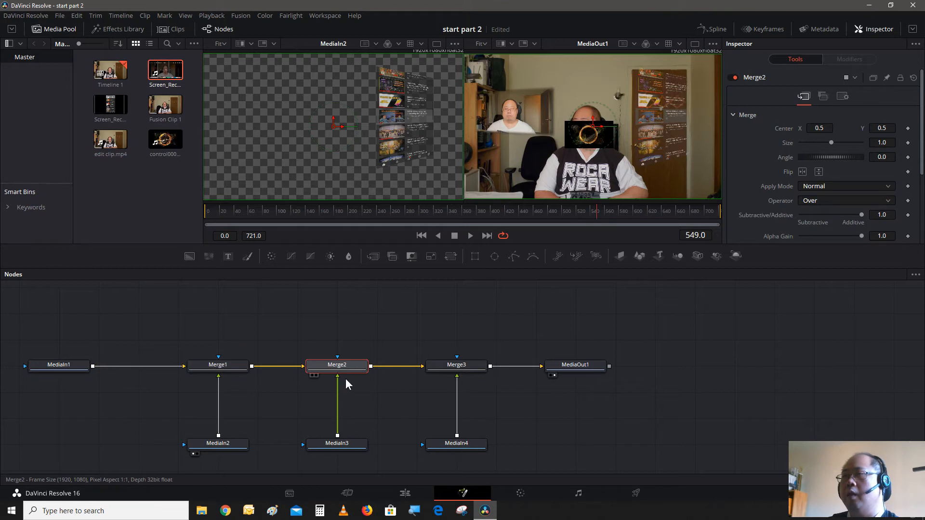
click(311, 453)
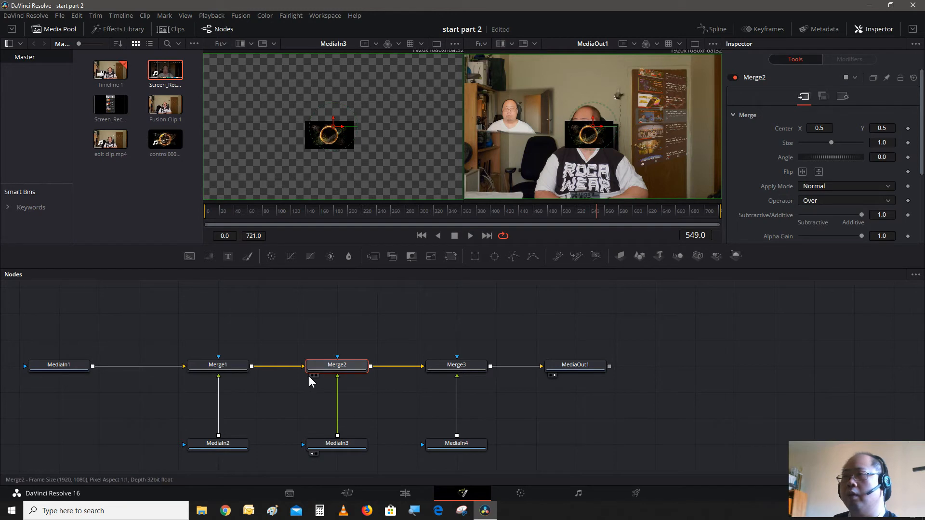
click(311, 375)
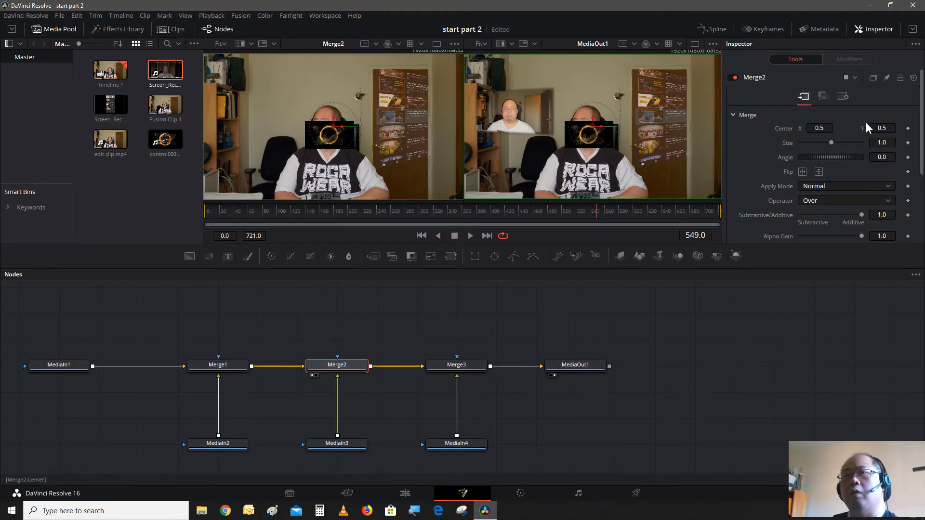
click(847, 185)
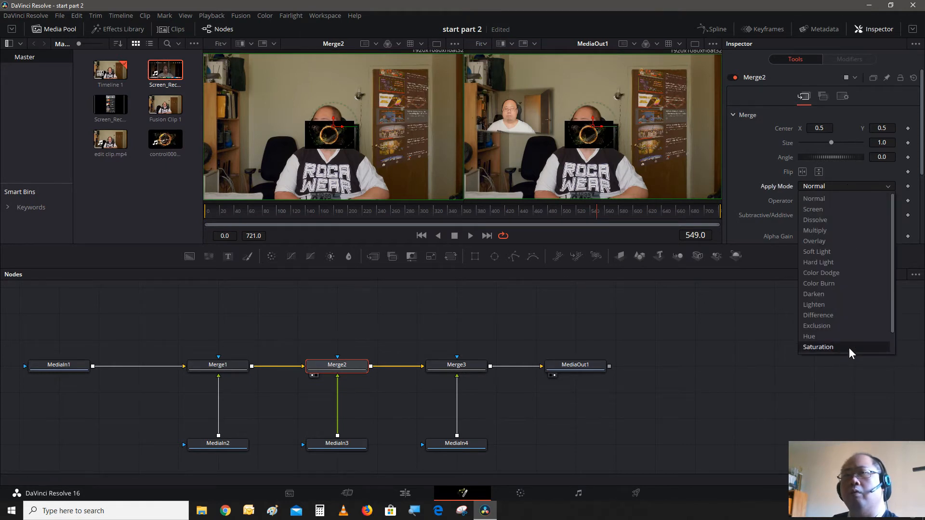
click(870, 273)
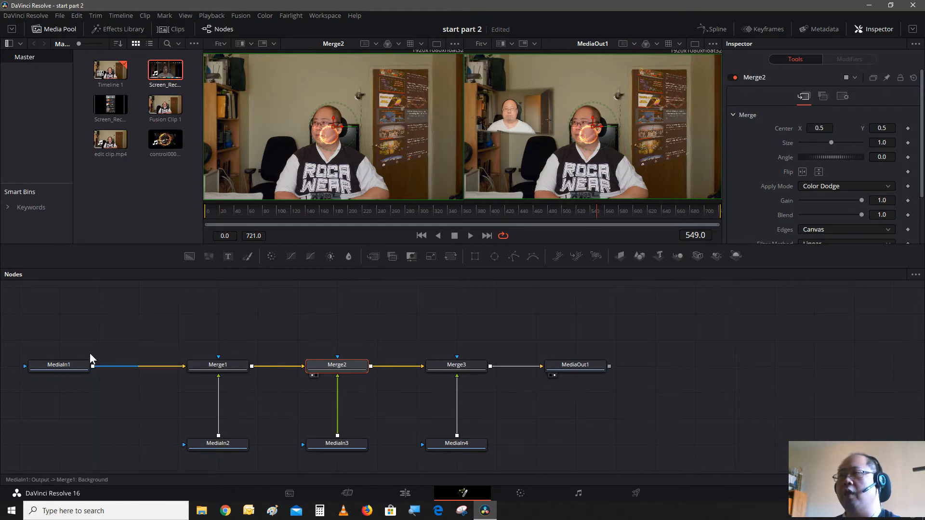
Move the playhead to frame 4 and save the project.
click(208, 211)
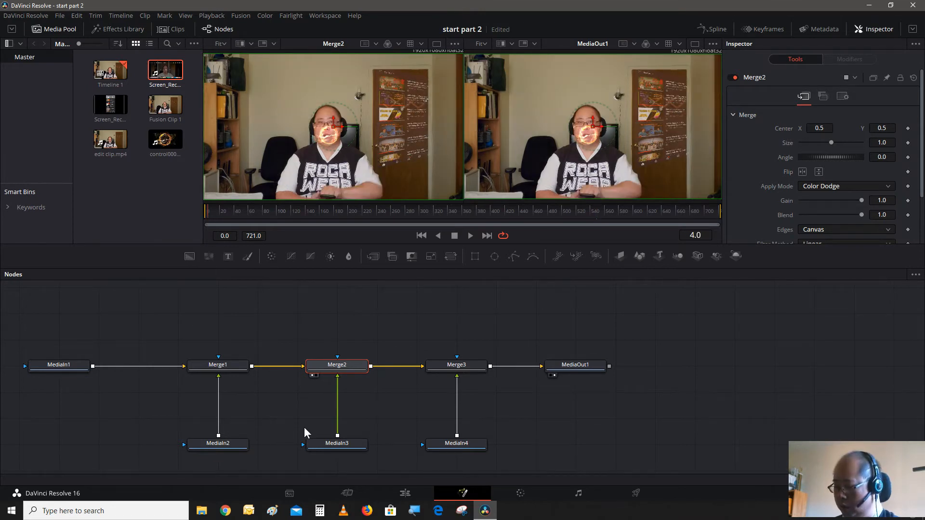
key(ctrl+s)
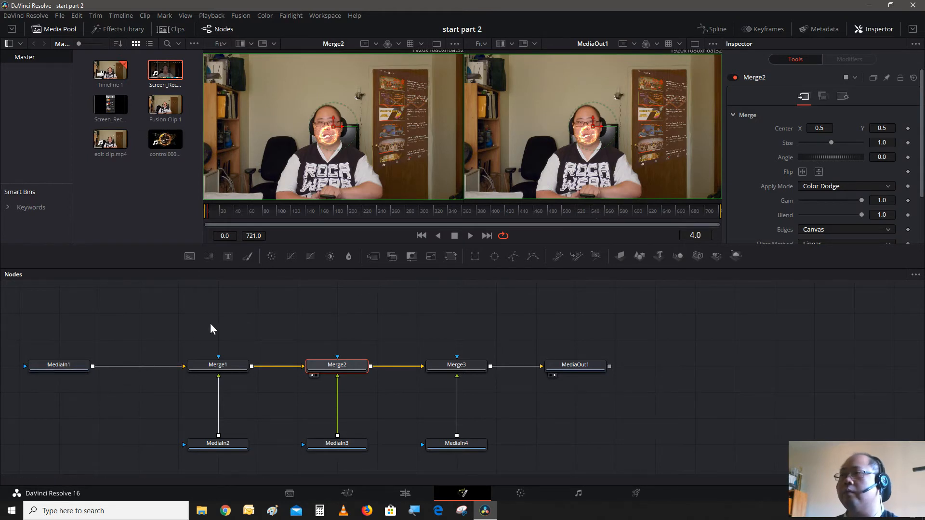
Keyframe the center and size of Merge1 at frame 4, with the size set to 0.0.
click(212, 366)
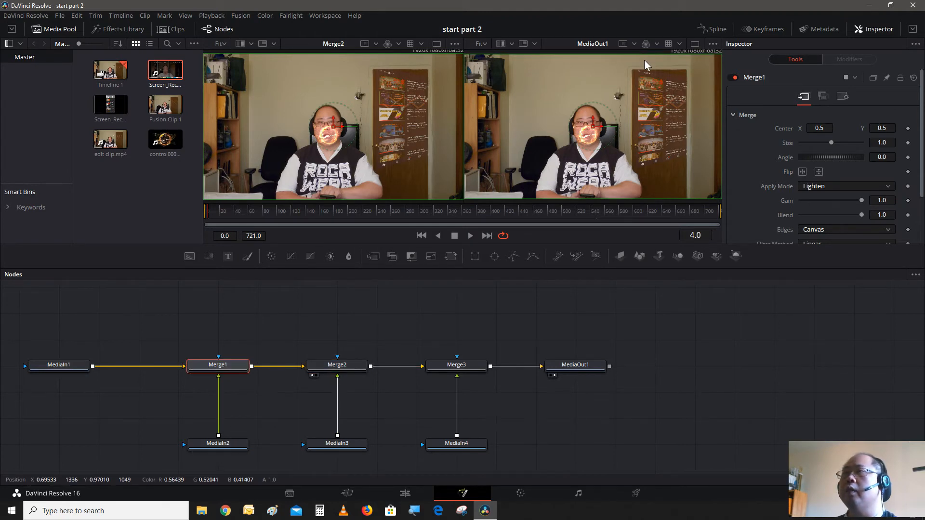
click(909, 129)
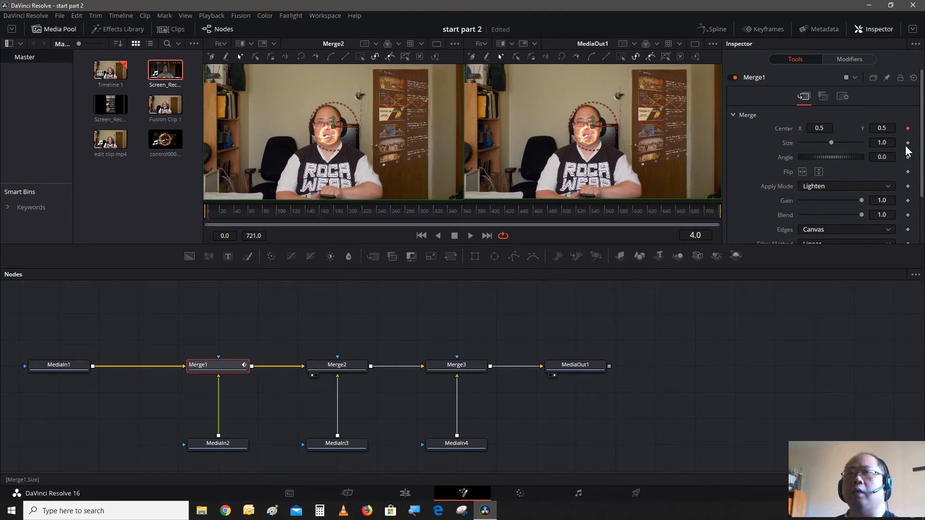
click(908, 143)
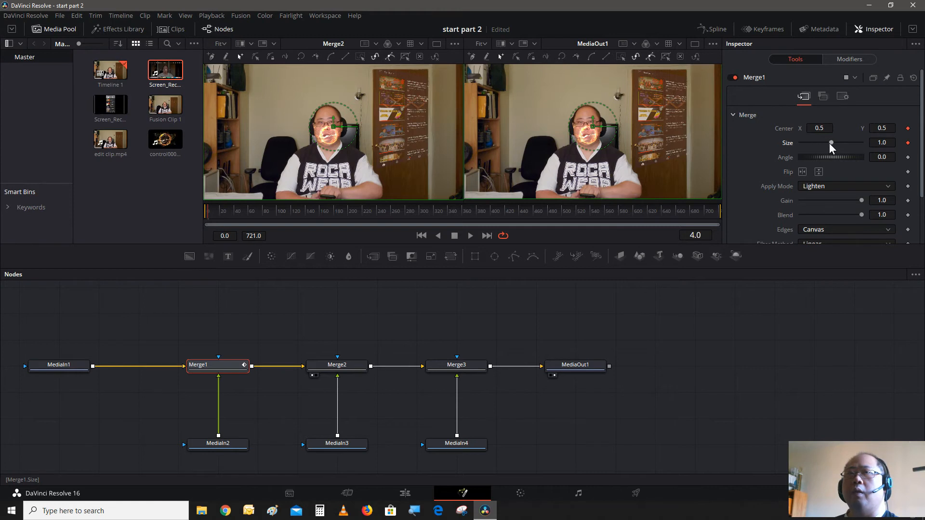
drag(831, 143, 772, 153)
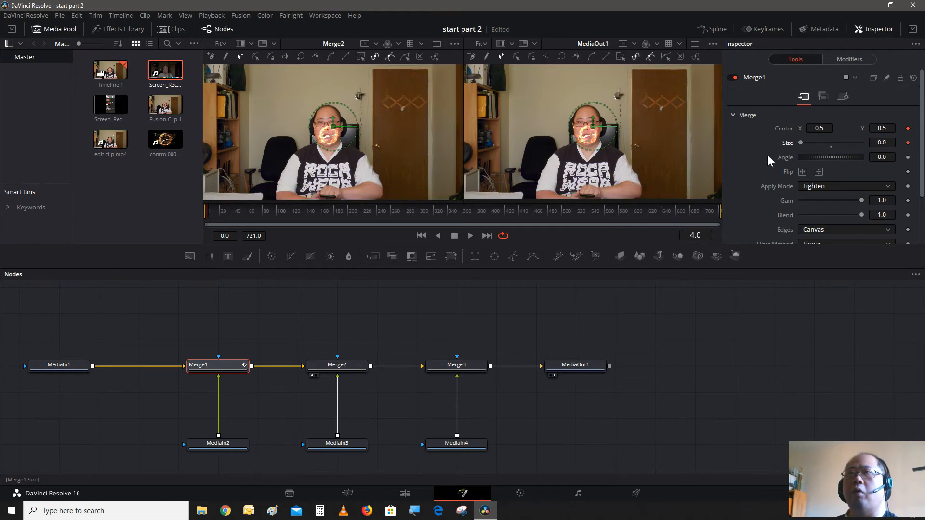
Set the Y center of Merge1 to 0.0 at frame 4.
click(879, 128)
double_click(879, 128)
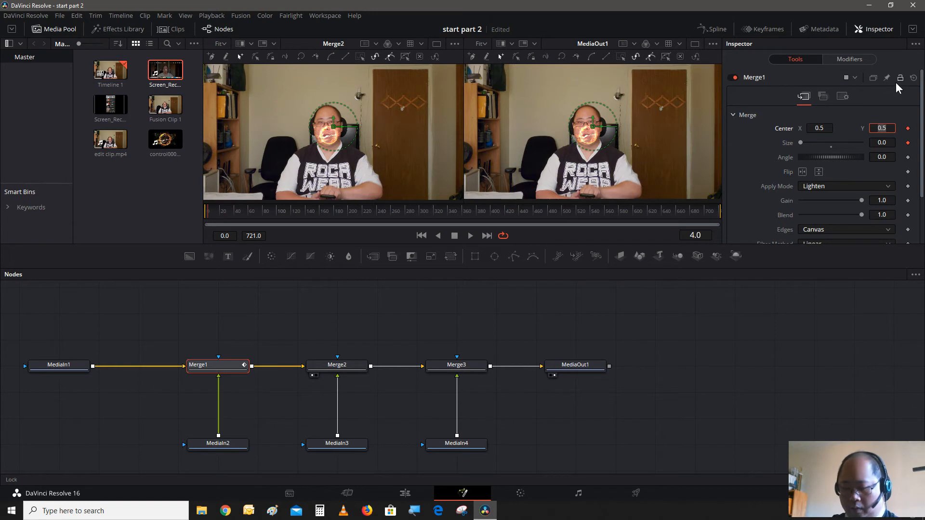
text(0)
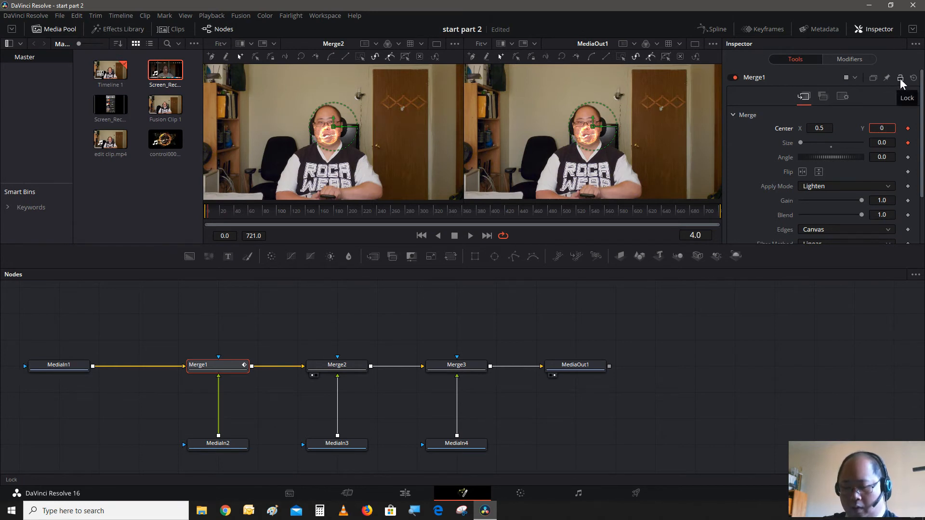
key(Tab)
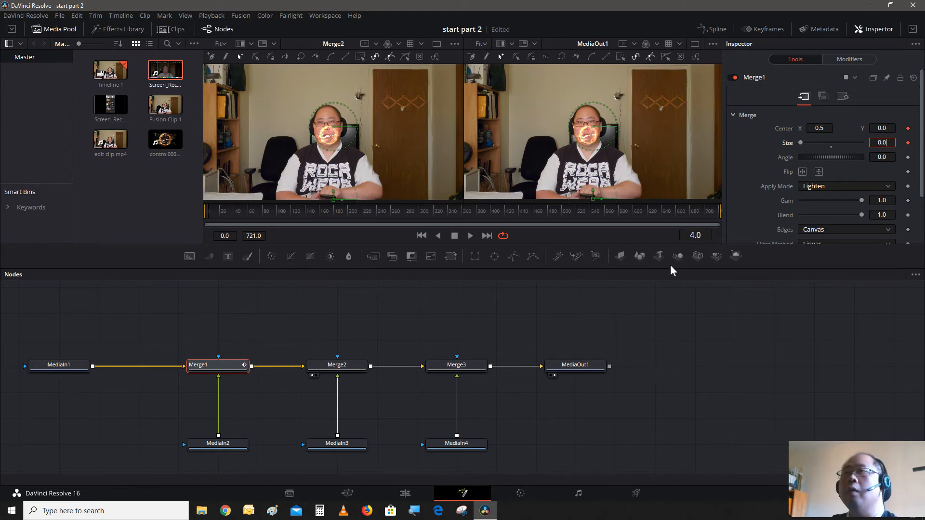
At frame 16, keyframe Merge1 with the size set to 1.0 and the Y center set to 0.5.
drag(586, 216, 215, 216)
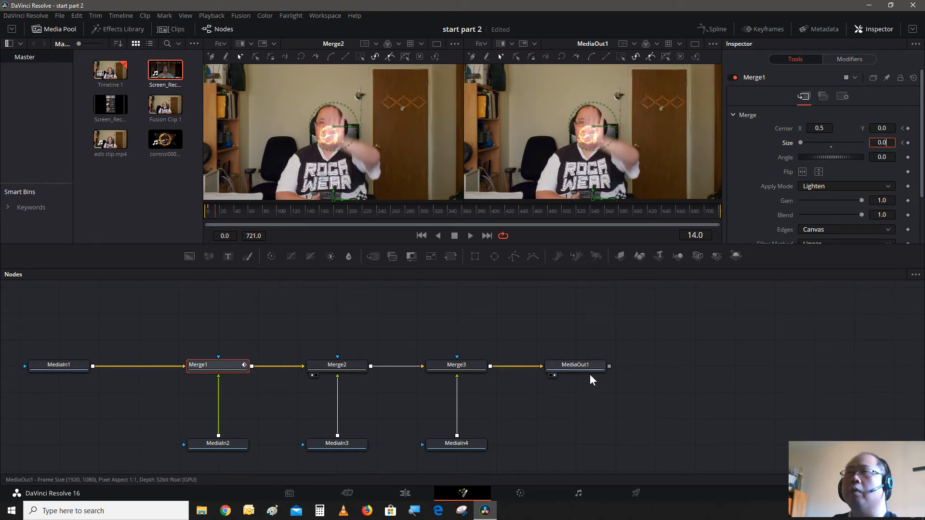
key(Return)
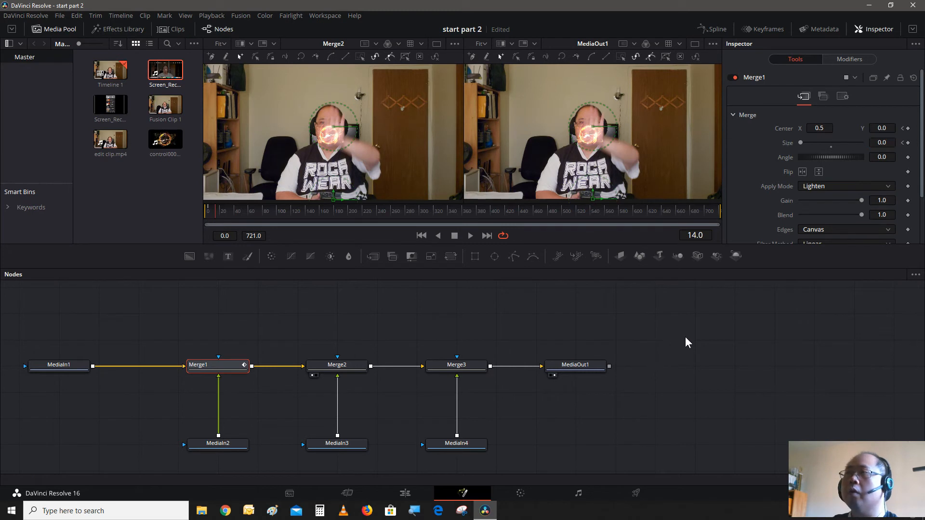
key(Right)
key(Right)
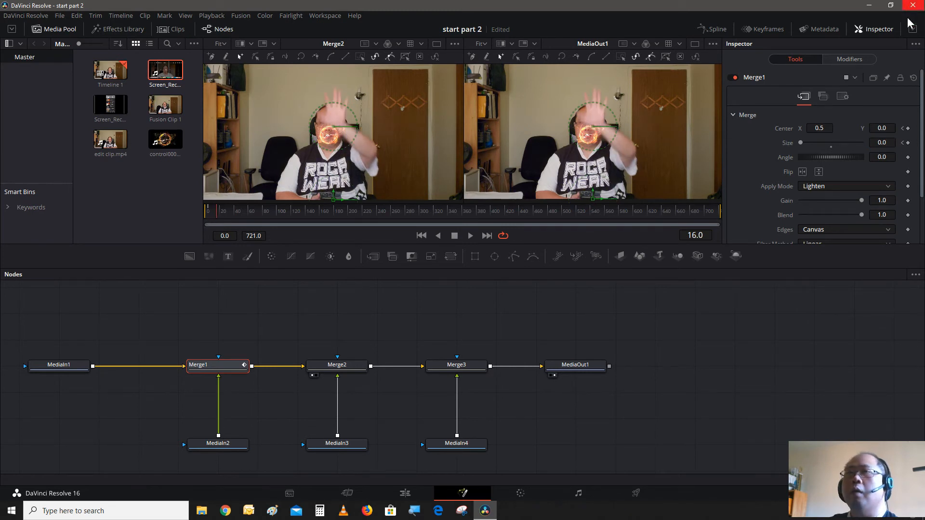
click(830, 147)
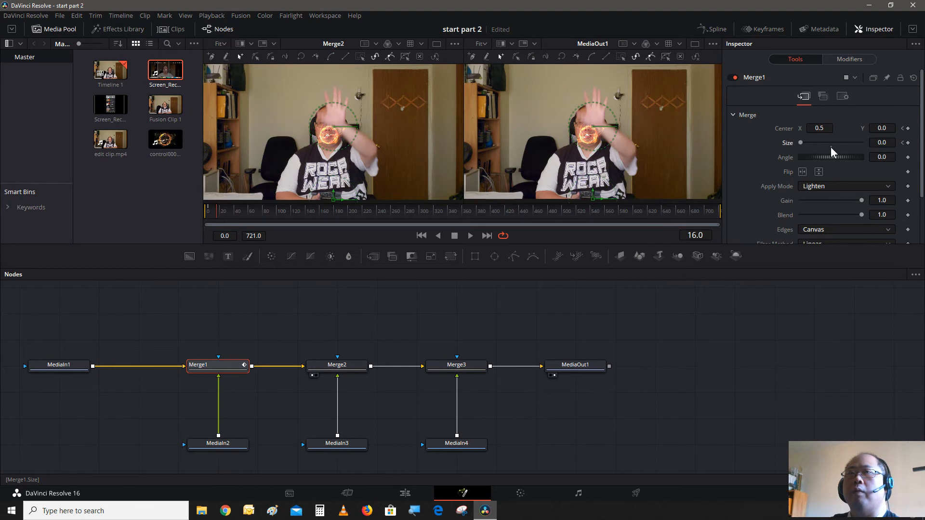
click(885, 128)
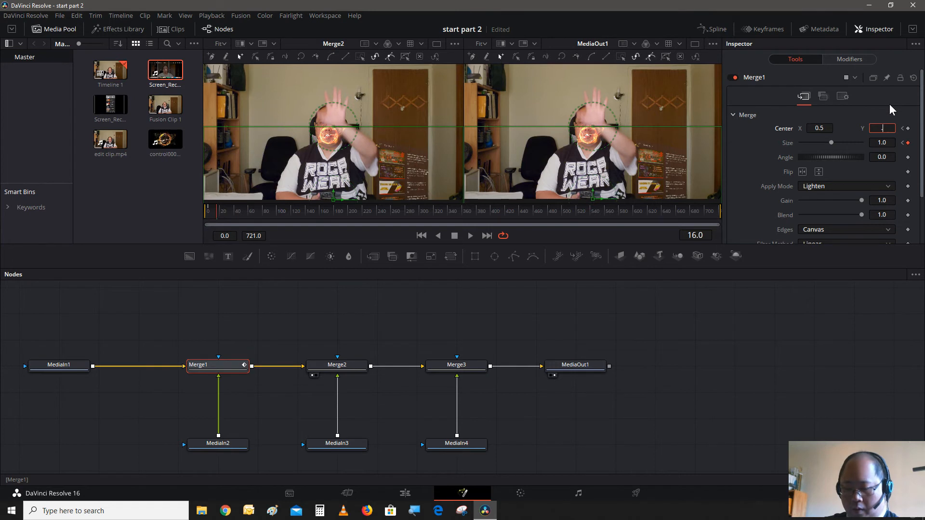
key(Tab)
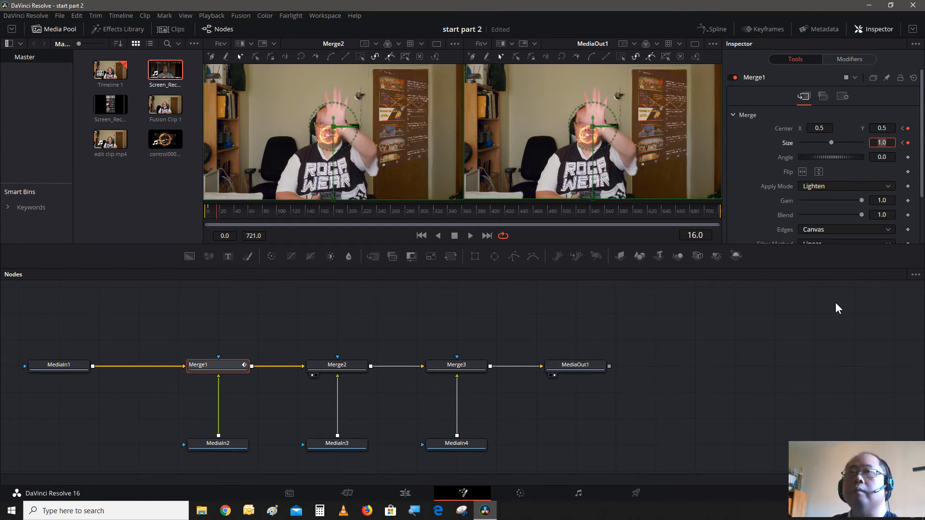
key(Tab)
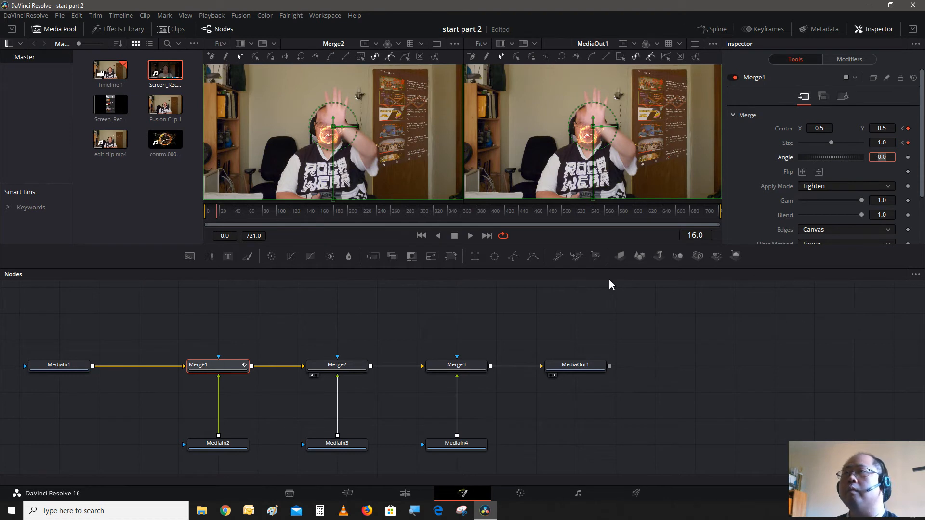
key(Return)
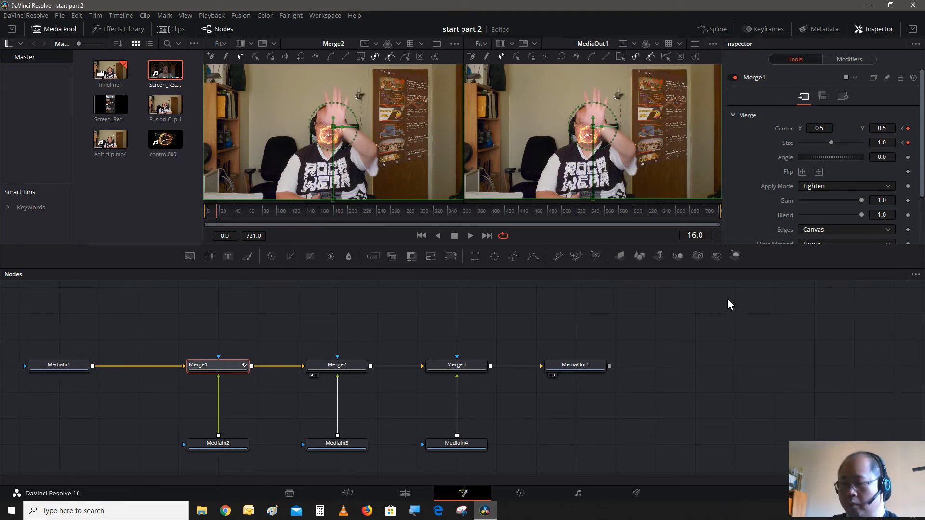
Rewind before the first frame and play back the start of the composition to check the Merge1 animation.
key(Left)
key(Left)
key(Left)
key(Left)
key(Left)
key(Left)
key(Left)
key(Left)
key(Left)
key(Left)
key(Left)
key(Left)
key(Left)
key(Left)
key(Left)
key(Left)
key(Left)
key(Left)
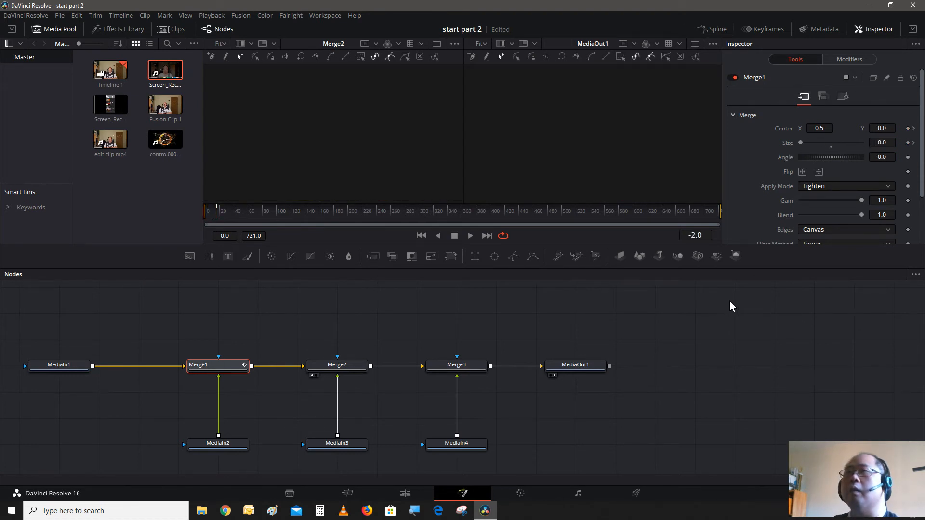
key(space)
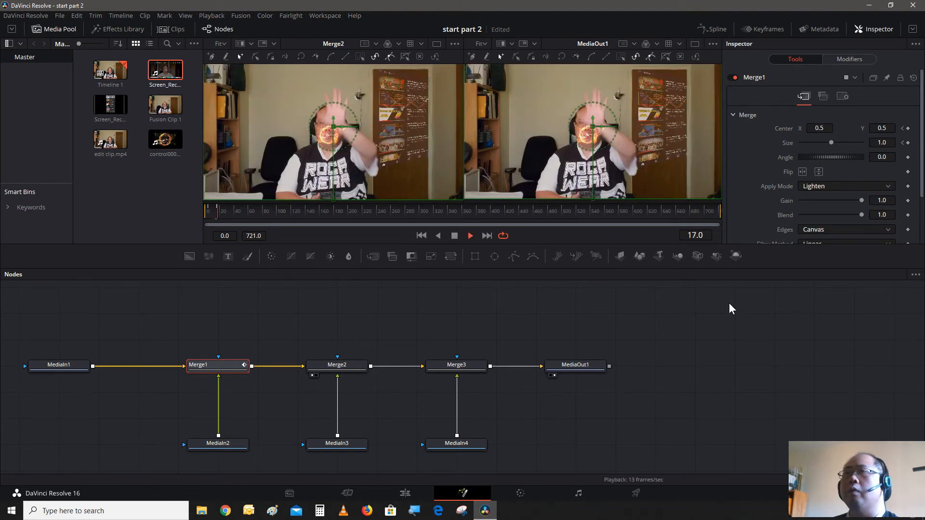
key(space)
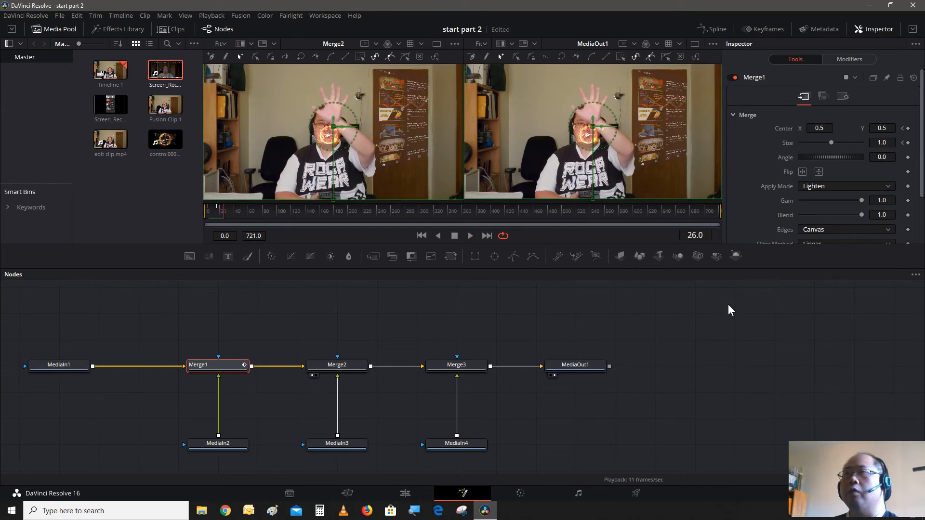
Return to frame 16 and keyframe the center and size of Merge2 there.
key(Left)
key(Left)
key(Left)
key(Left)
key(Left)
key(Left)
key(Left)
key(Left)
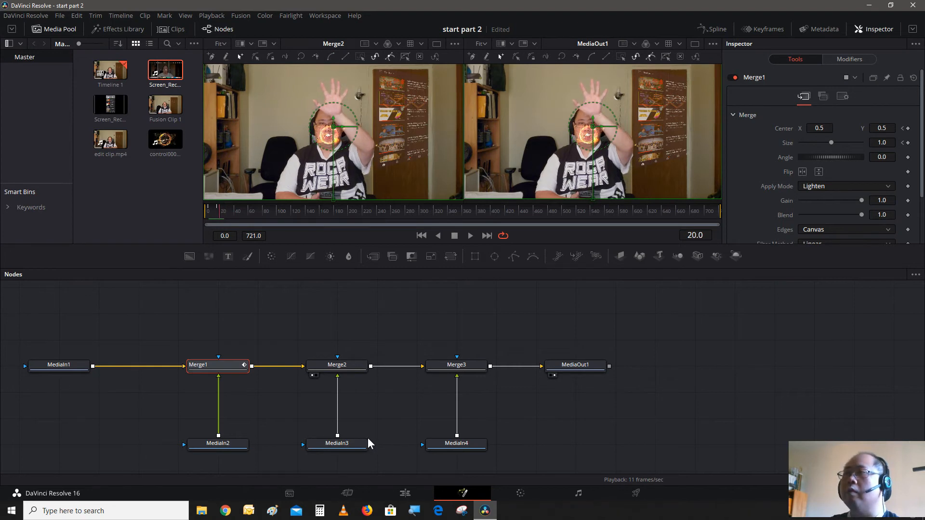
key(Left)
key(Left)
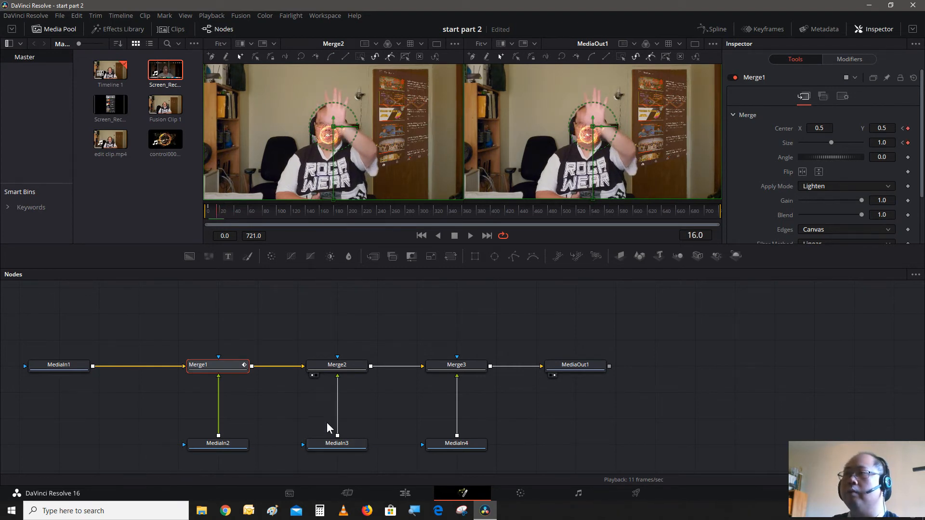
click(349, 365)
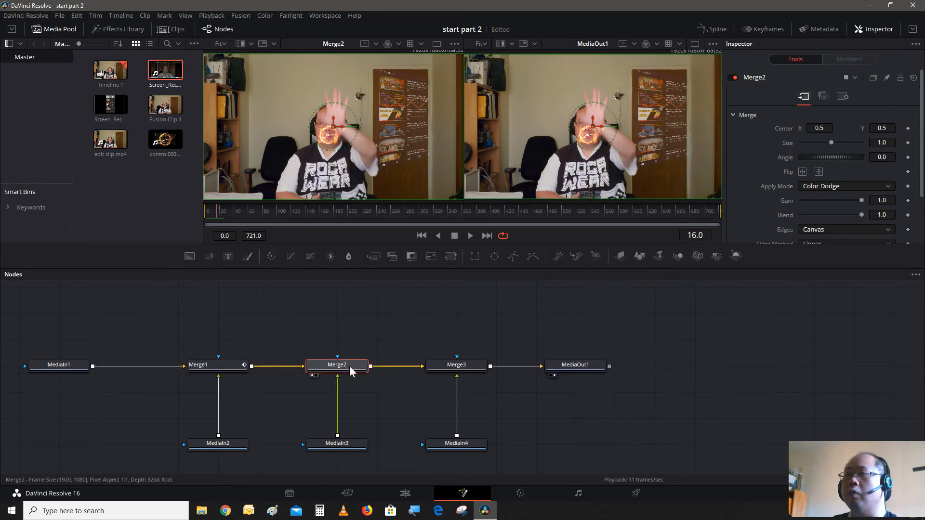
click(908, 128)
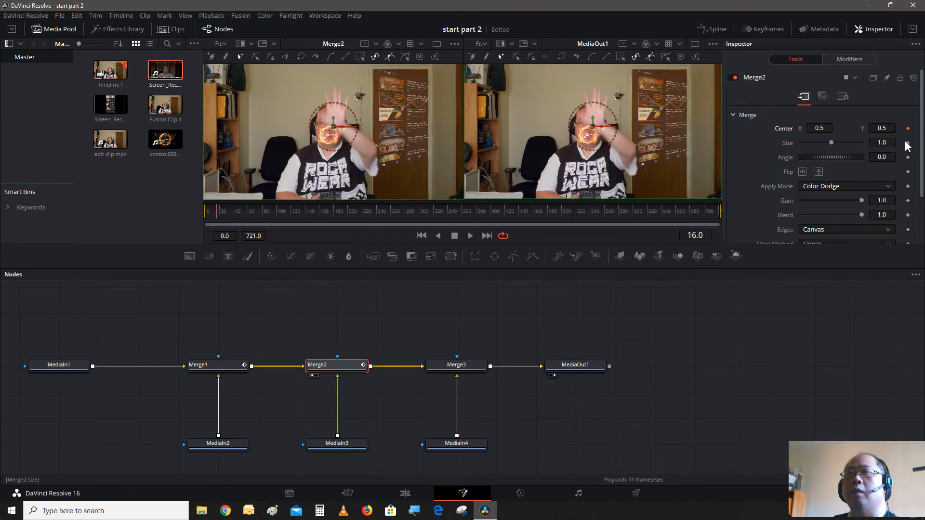
click(908, 143)
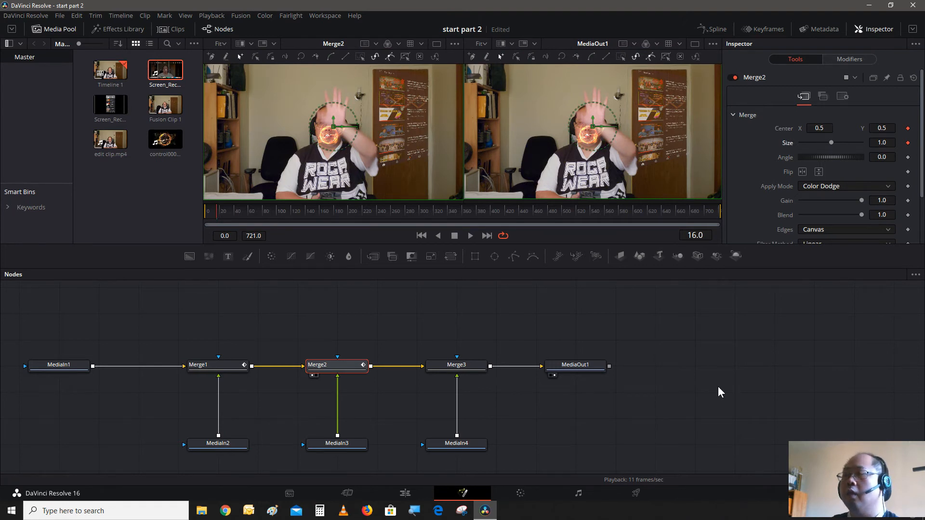
At frame 4, where Merge1 has its first keyframe, set the size of Merge2 to 0.0 and its Y center to 0.0.
key(Left)
key(Left)
key(Left)
key(Left)
key(Left)
key(Left)
key(Left)
key(Left)
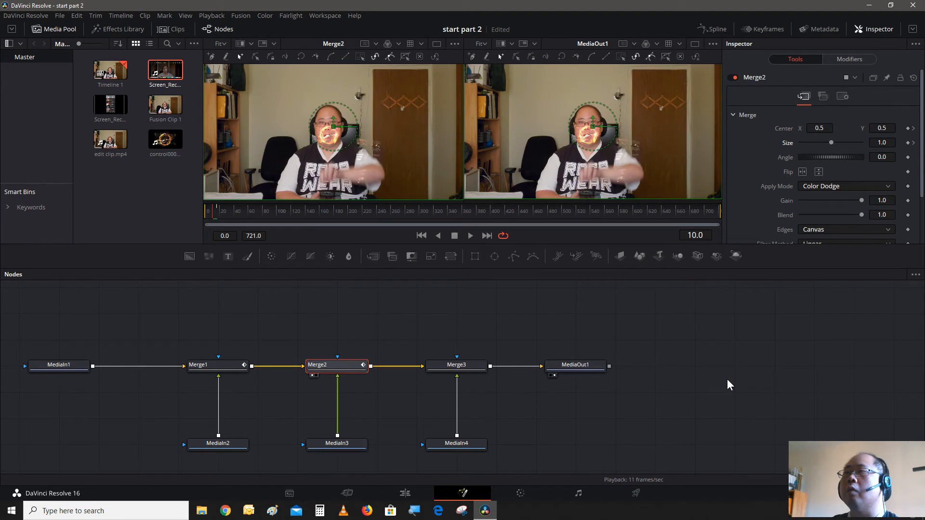
key(Left)
key(Left)
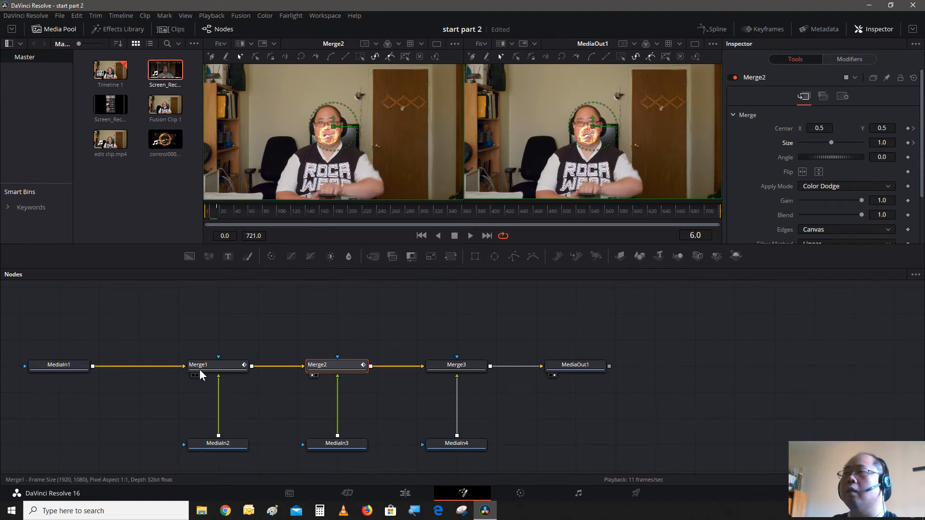
click(223, 370)
key(Left)
key(Left)
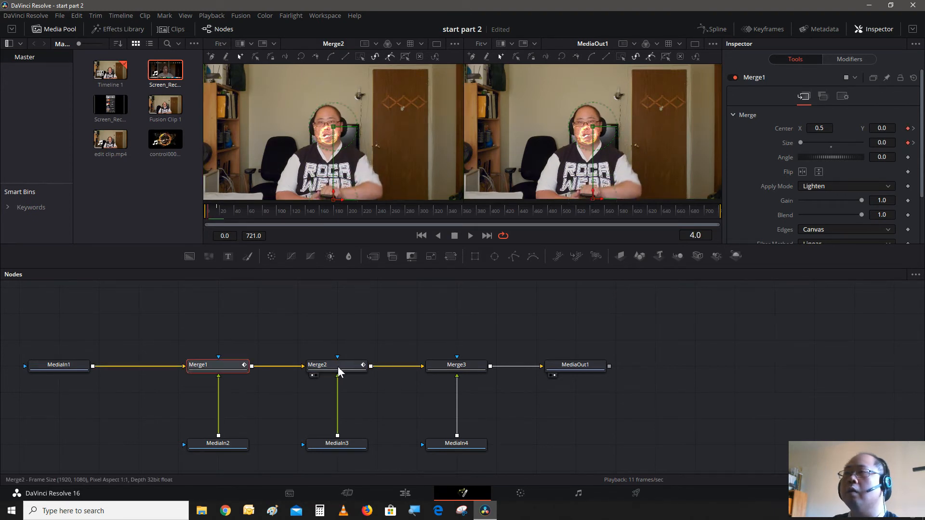
click(338, 367)
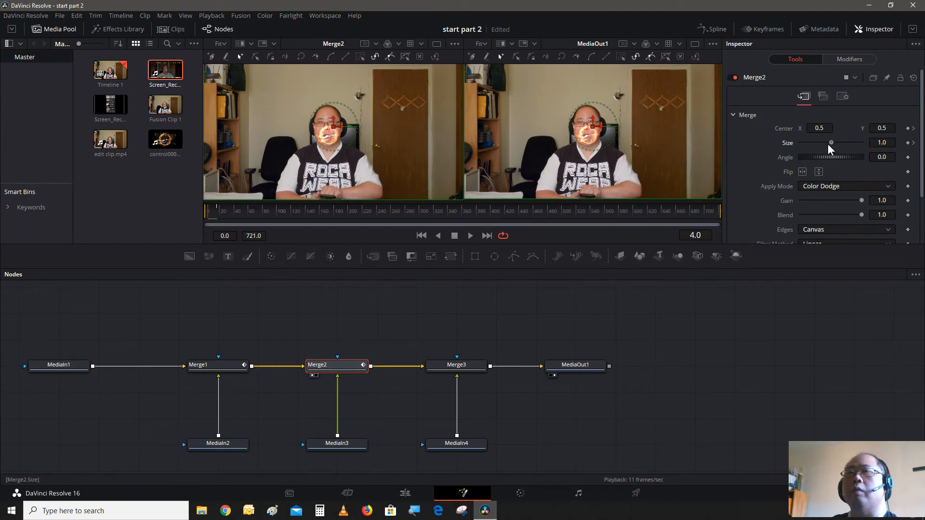
drag(828, 144, 710, 142)
click(884, 131)
text(0)
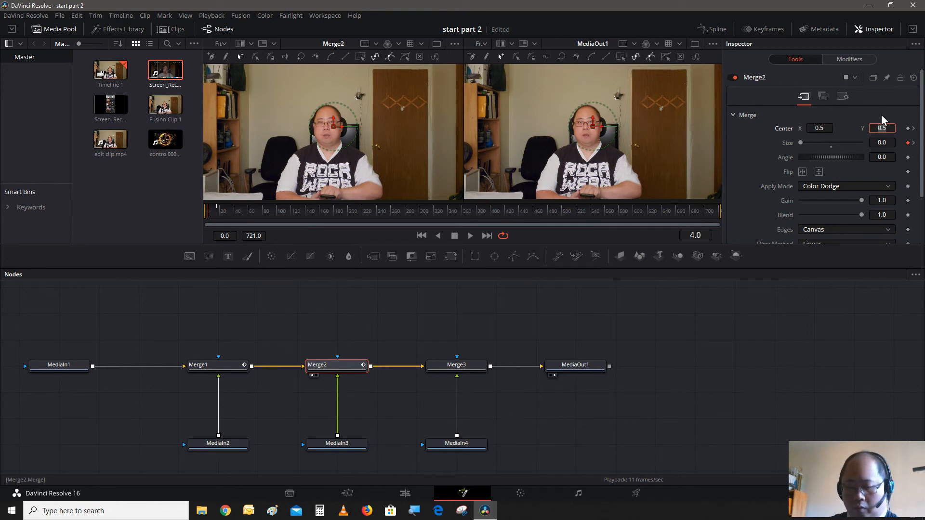
key(Tab)
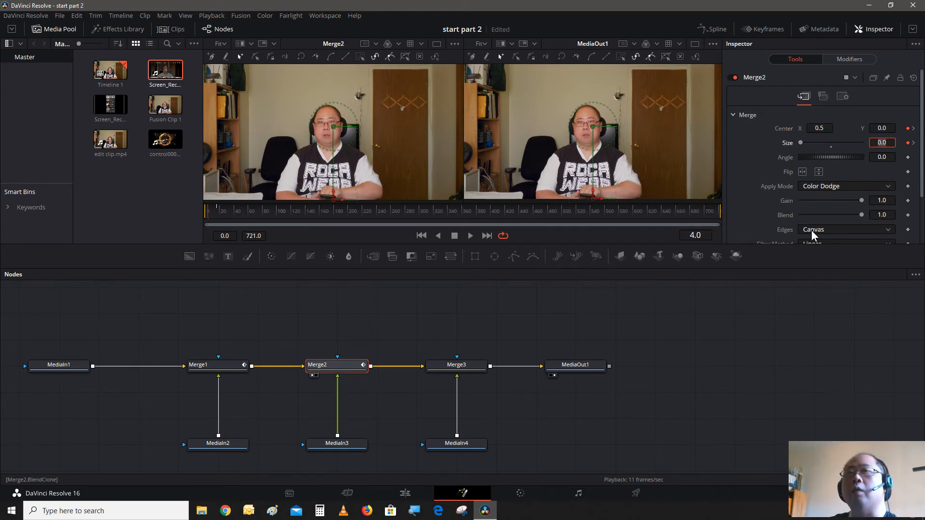
key(Return)
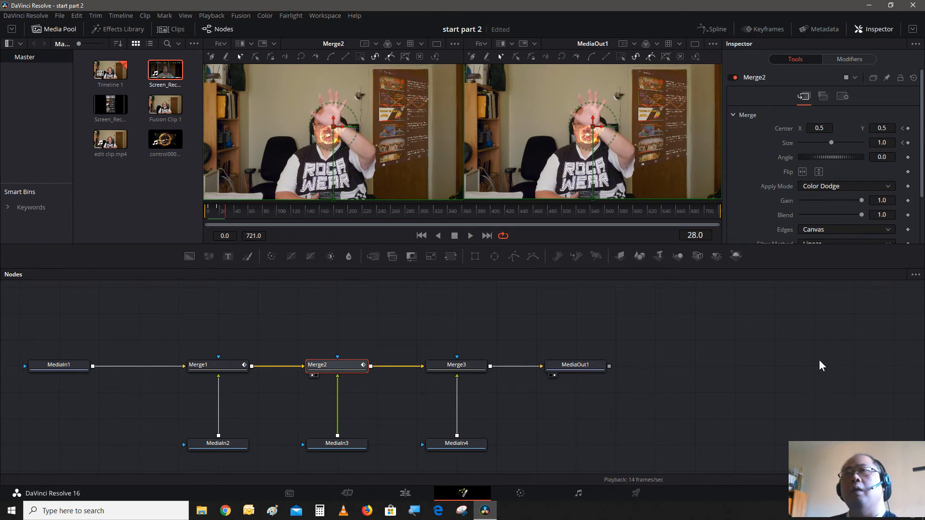
Enable motion blur for Merge2 and set its quality to 6.
click(842, 97)
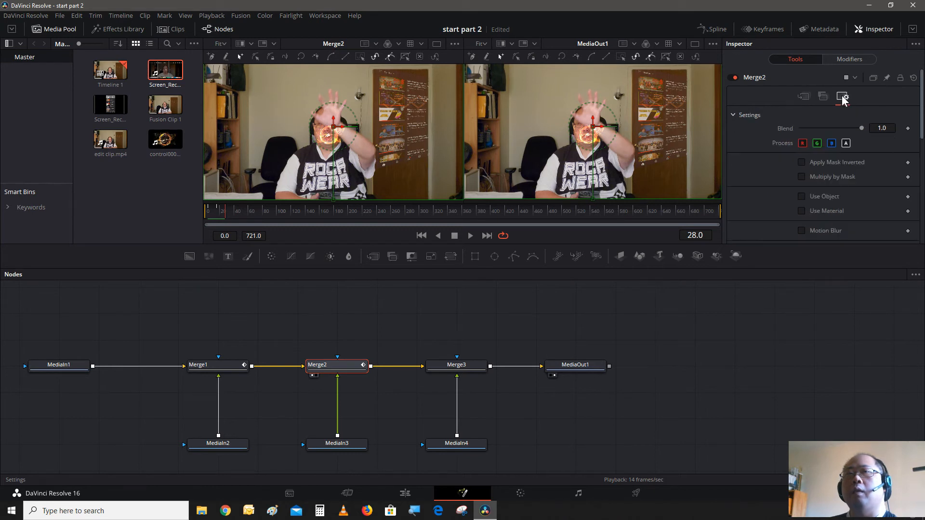
click(802, 231)
scroll(800, 217, down, 3)
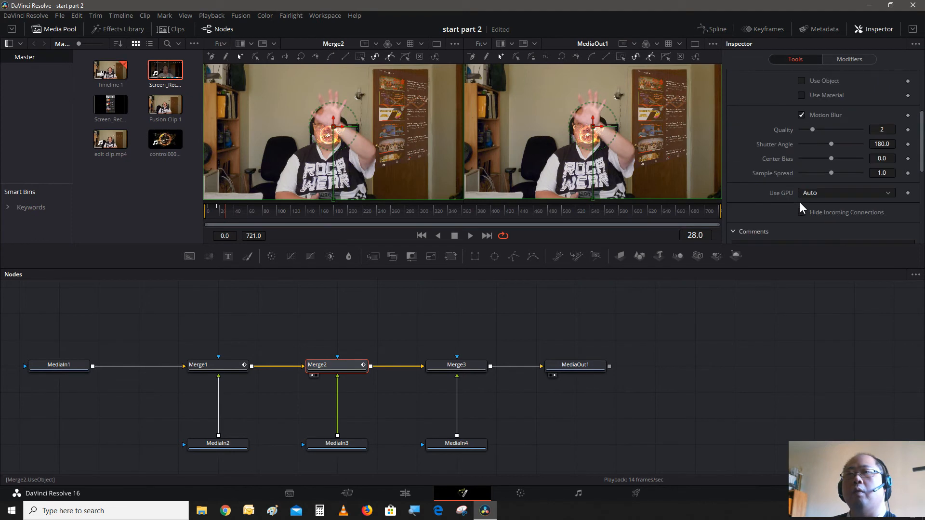
click(841, 128)
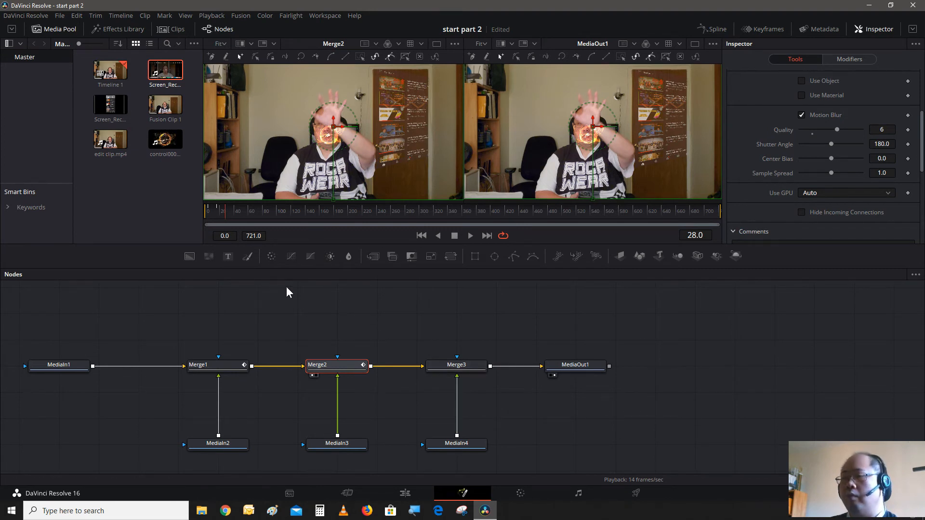
Review the playback with motion blur, stop it, and go back to the merge controls of Merge2.
click(473, 311)
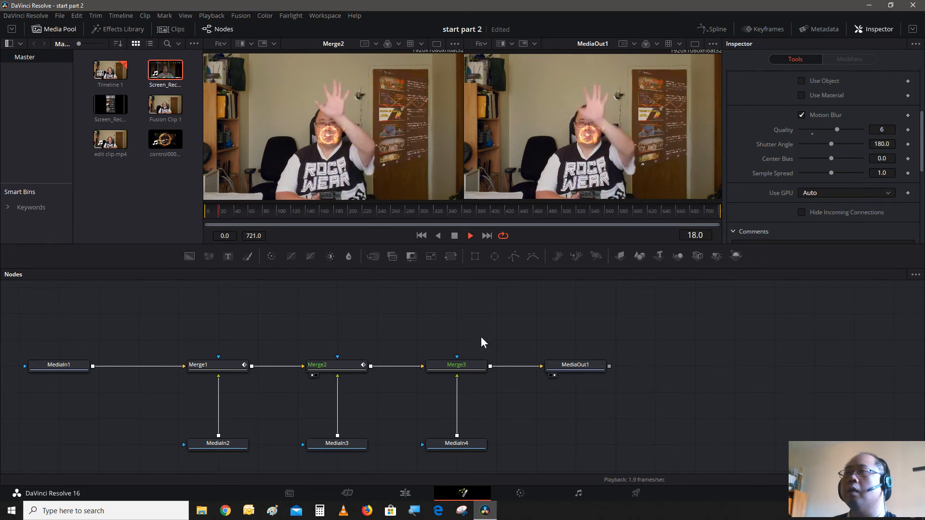
key(space)
scroll(833, 121, up, 5)
click(803, 96)
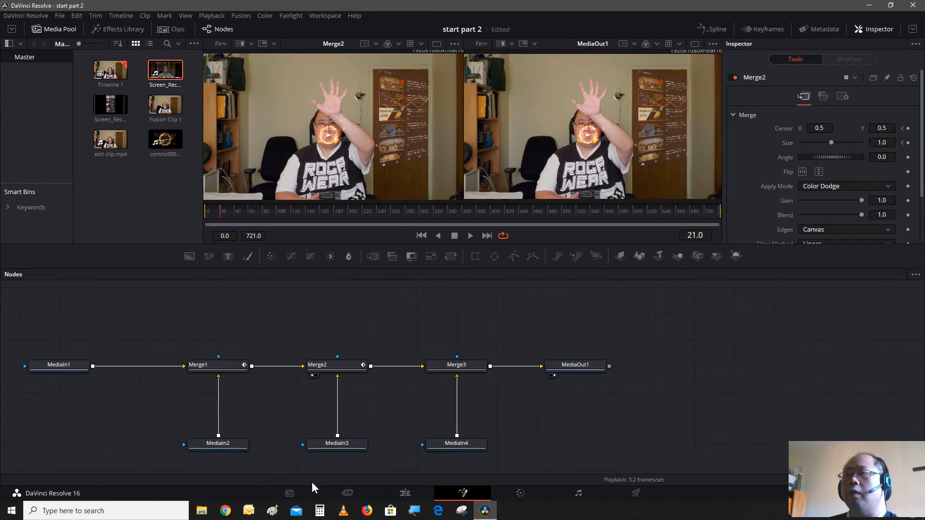
Show MediaIn4 in the left viewer and select Merge3.
click(463, 444)
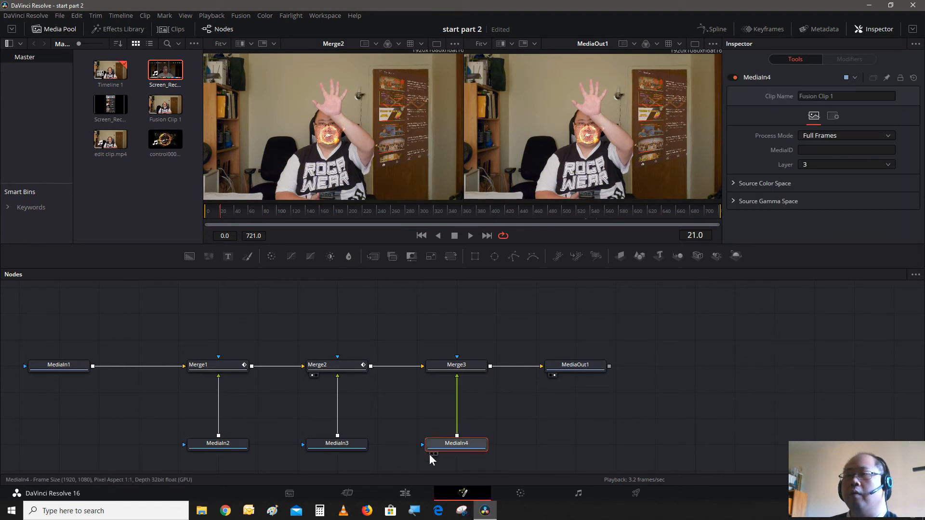
click(430, 455)
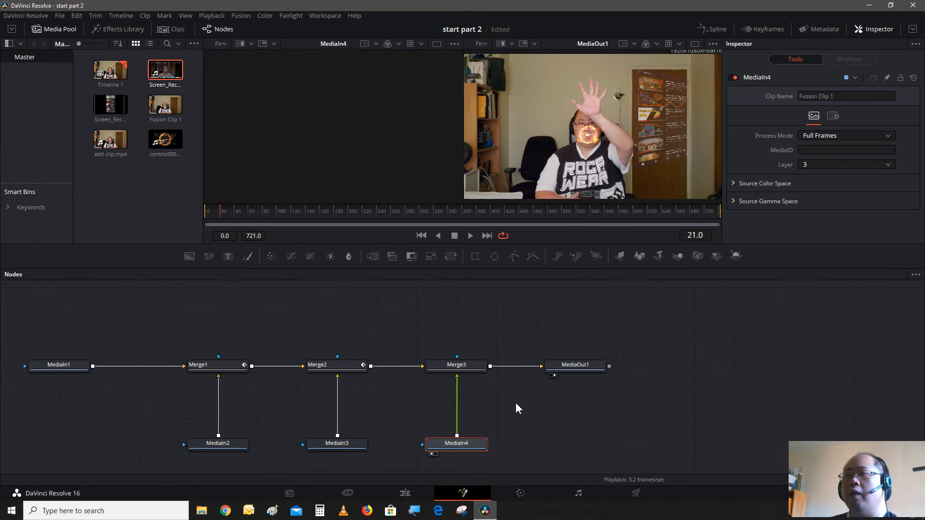
click(449, 369)
Step through the timeline to frame 433, where the picture of MediaIn4 is shown in the composite.
click(482, 209)
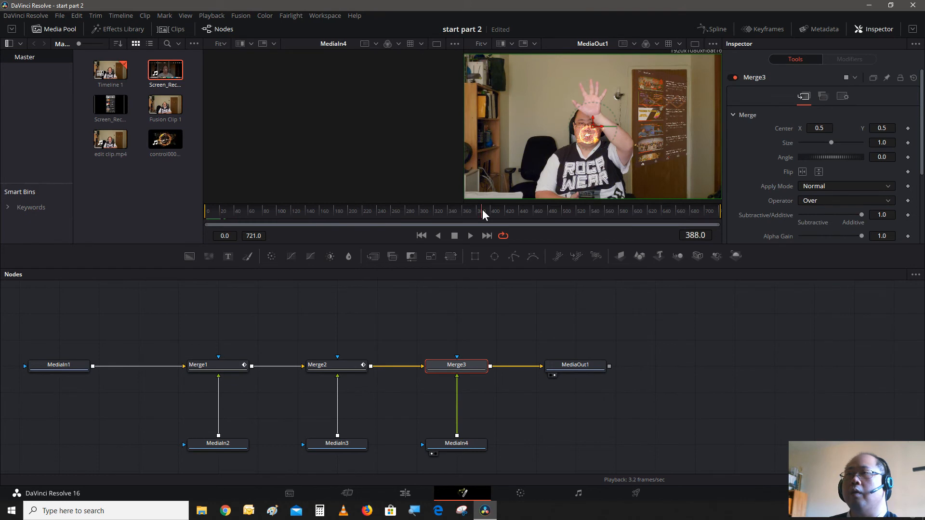
drag(488, 215, 522, 228)
key(Left)
key(Left)
key(Left)
key(Left)
key(Left)
key(Left)
key(Left)
key(Left)
key(Left)
key(Left)
key(Left)
key(Left)
key(Left)
key(Left)
key(Left)
key(Left)
key(Left)
key(Left)
key(Left)
key(Left)
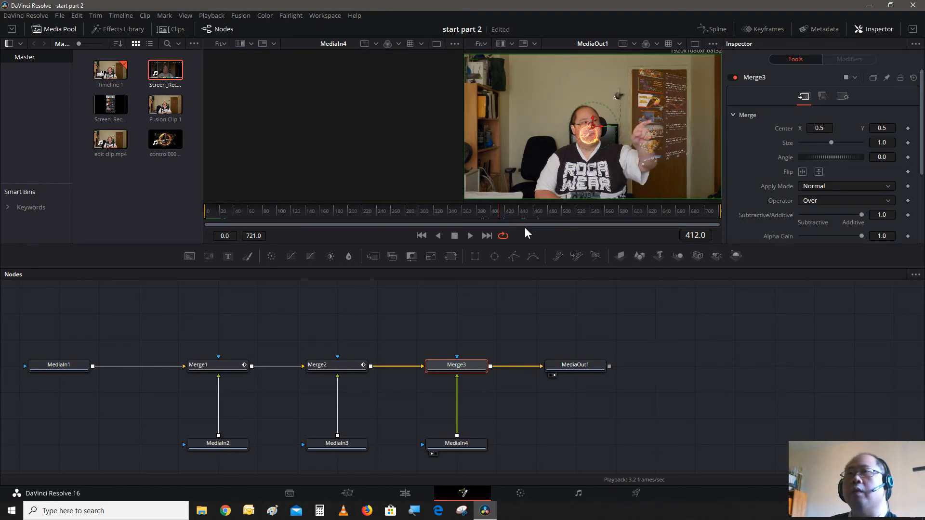
key(Left)
key(Left)
key(Left)
key(Left)
key(space)
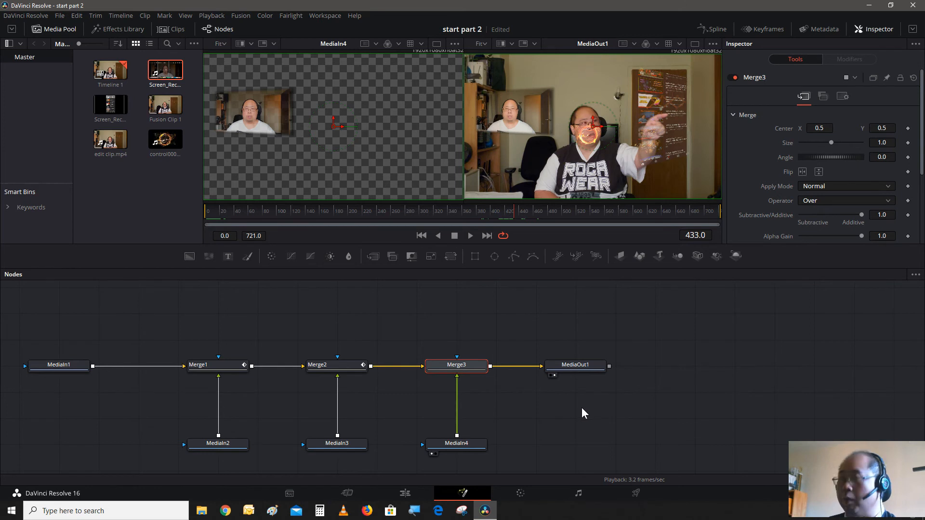
Add a Resize node after Merge3.
key(shift+space)
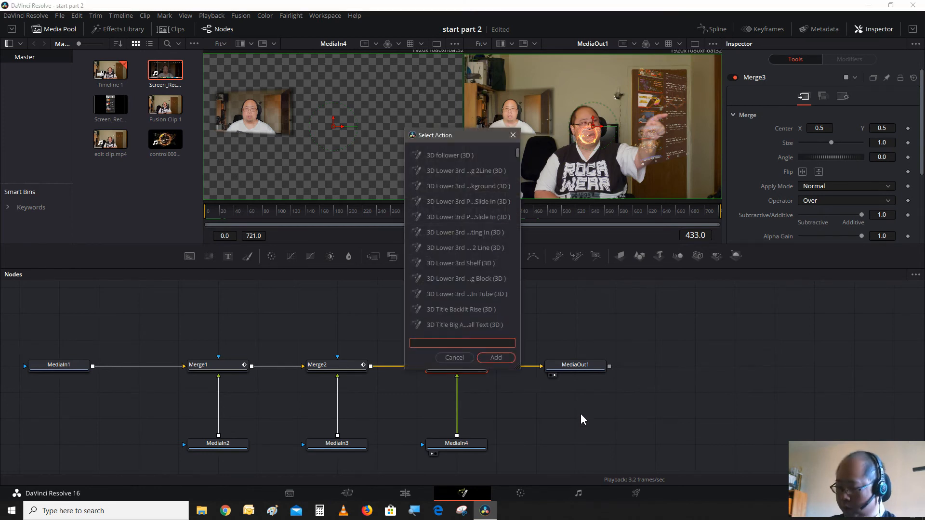
text(res)
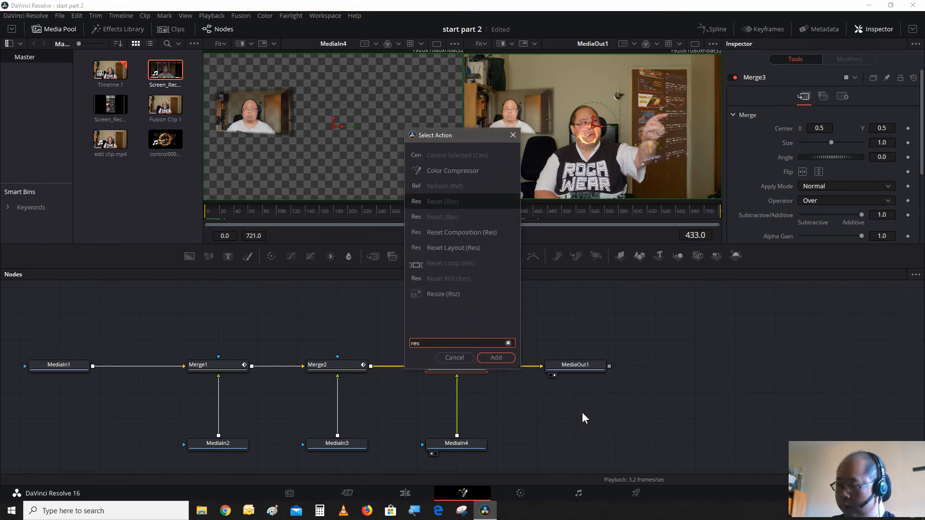
text(i)
click(484, 155)
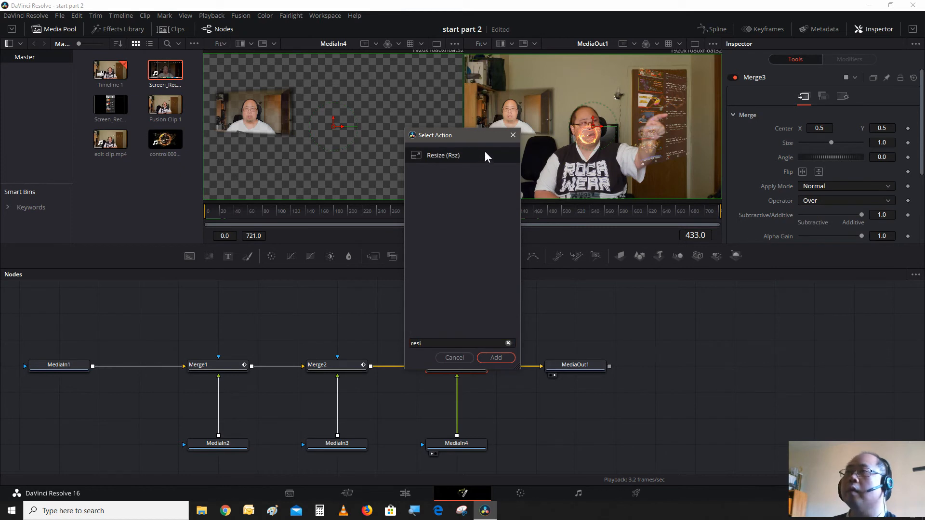
click(507, 357)
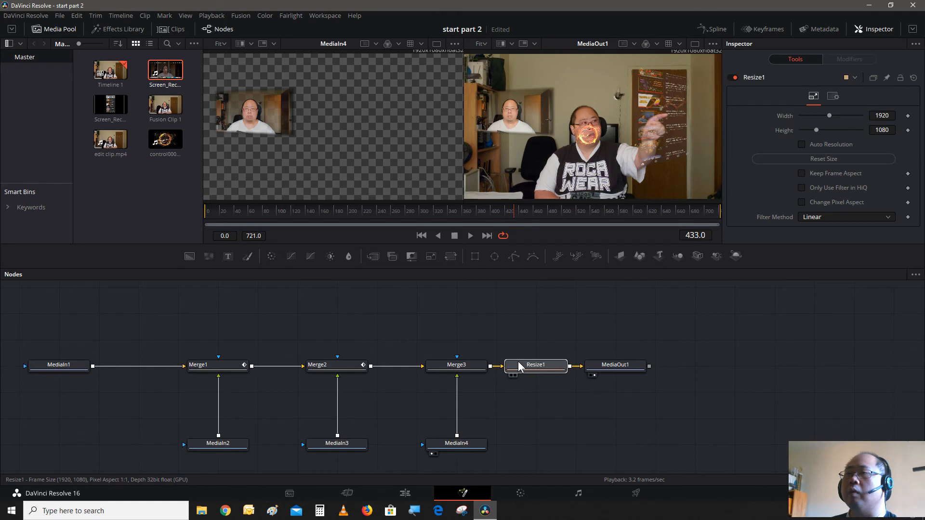
Rewire Resize1 between MediaIn4 and Merge3, and reconnect the output of Merge3 to MediaOut1.
drag(518, 361, 516, 386)
click(512, 389)
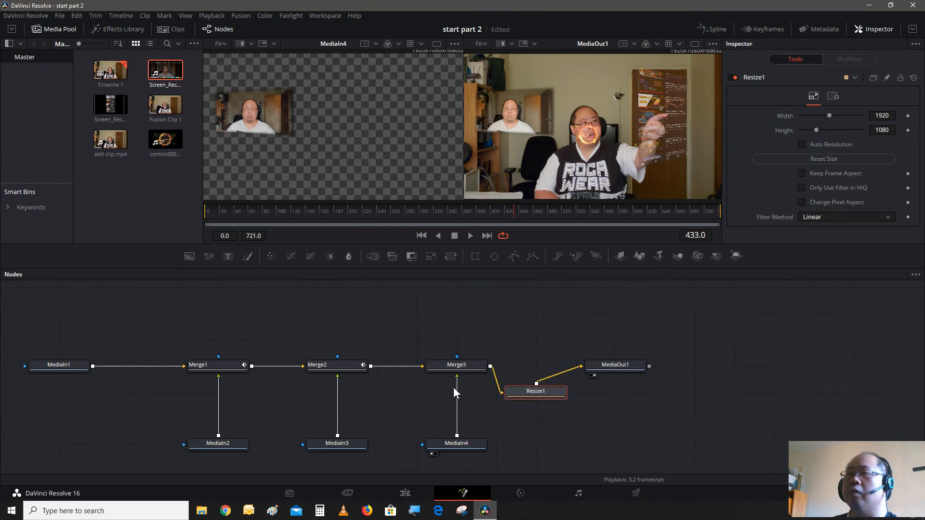
drag(455, 386, 531, 394)
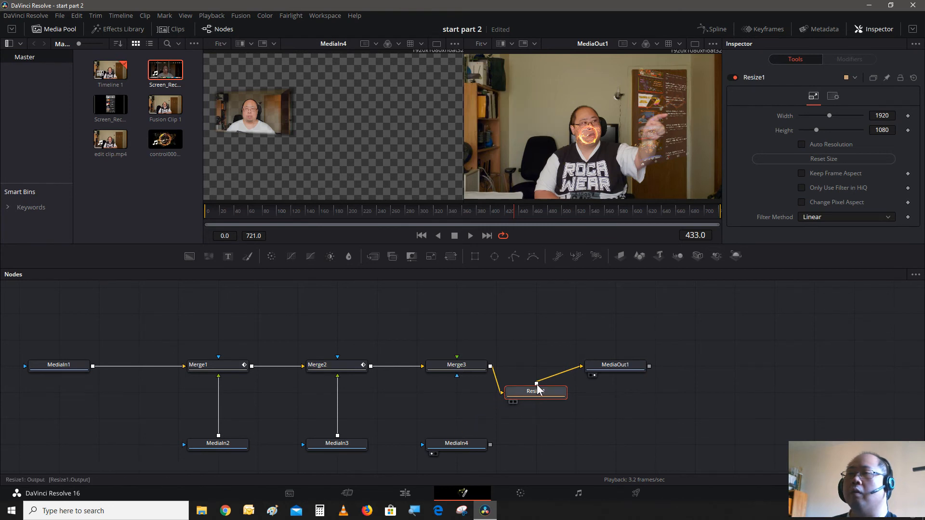
drag(499, 387, 518, 348)
click(564, 368)
drag(568, 371, 457, 377)
drag(525, 392, 445, 417)
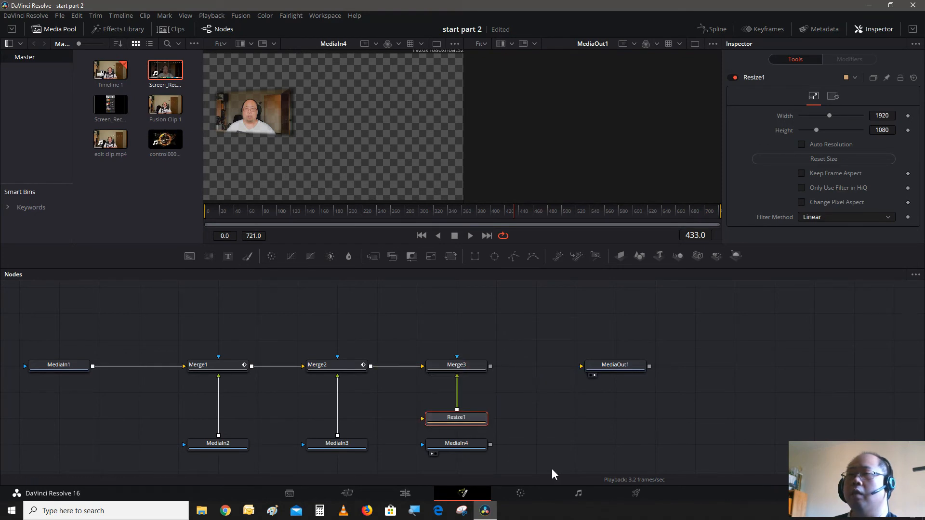
drag(490, 445, 597, 369)
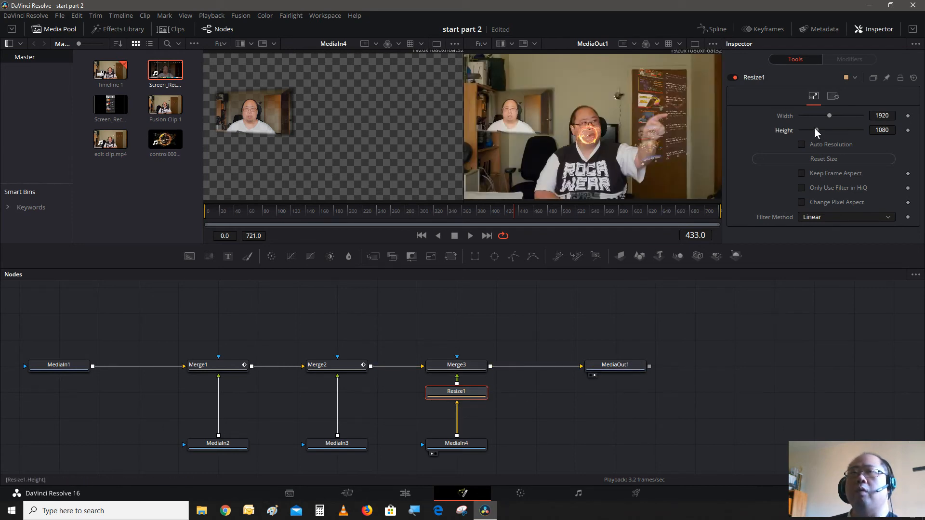
Keyframe the height of Resize1 at 1 on frame 433 and 1080 at about frame 446, and play the animation back.
drag(813, 128, 745, 129)
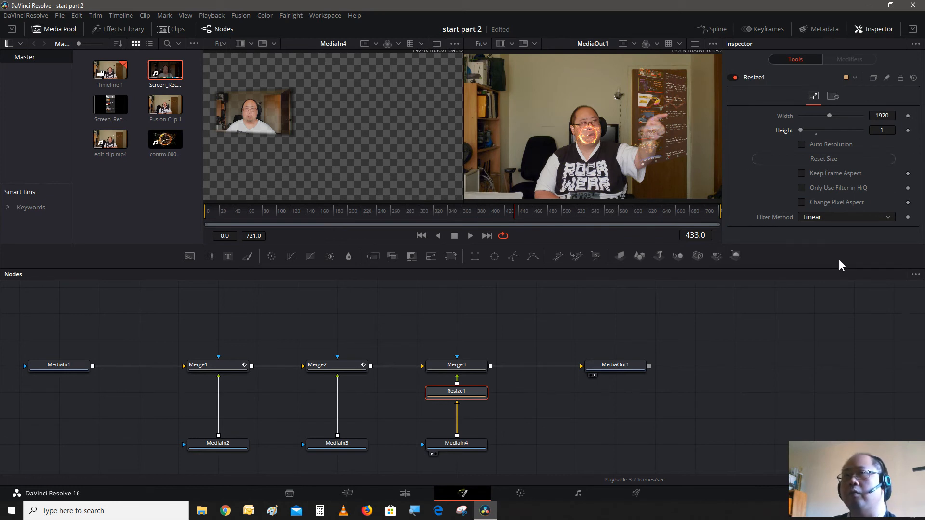
click(907, 130)
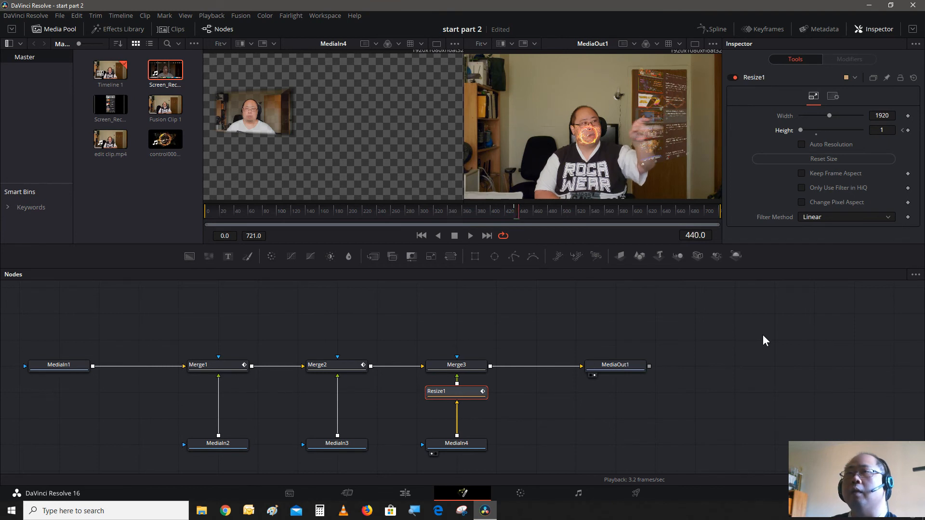
click(814, 135)
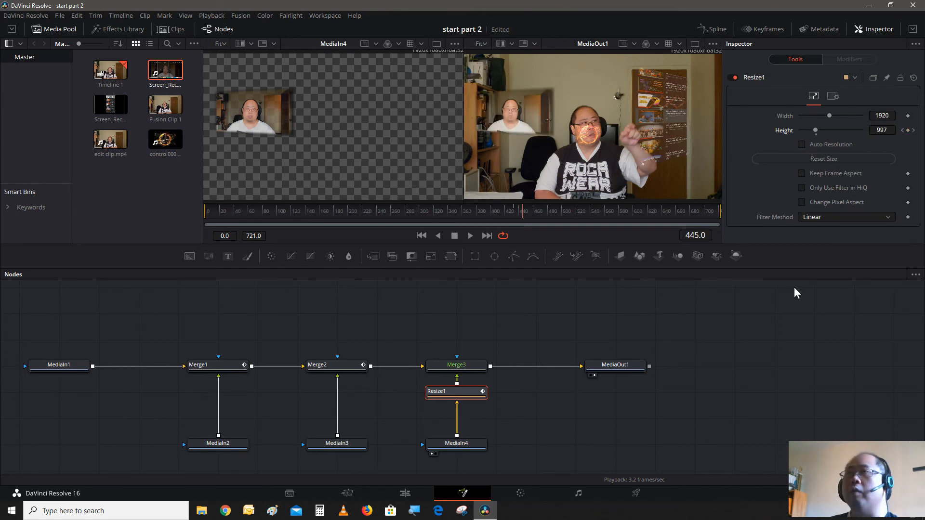
key(space)
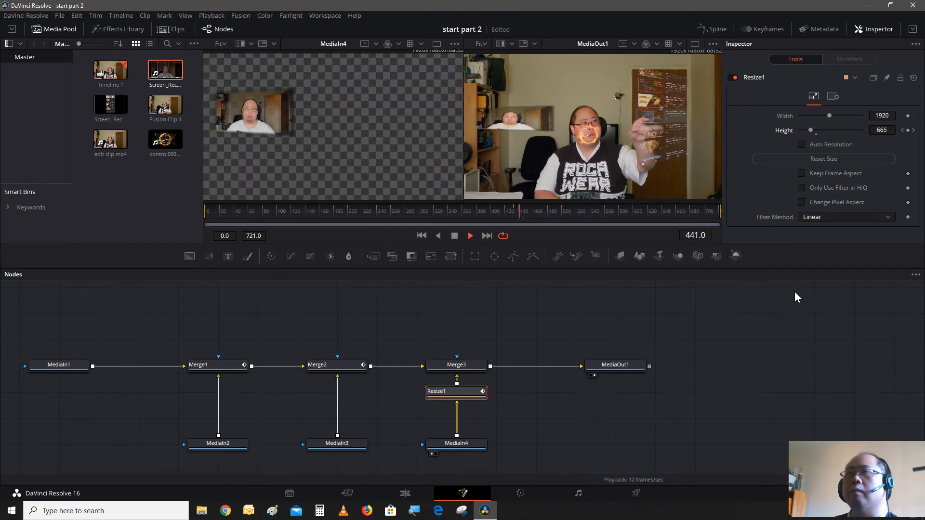
key(space)
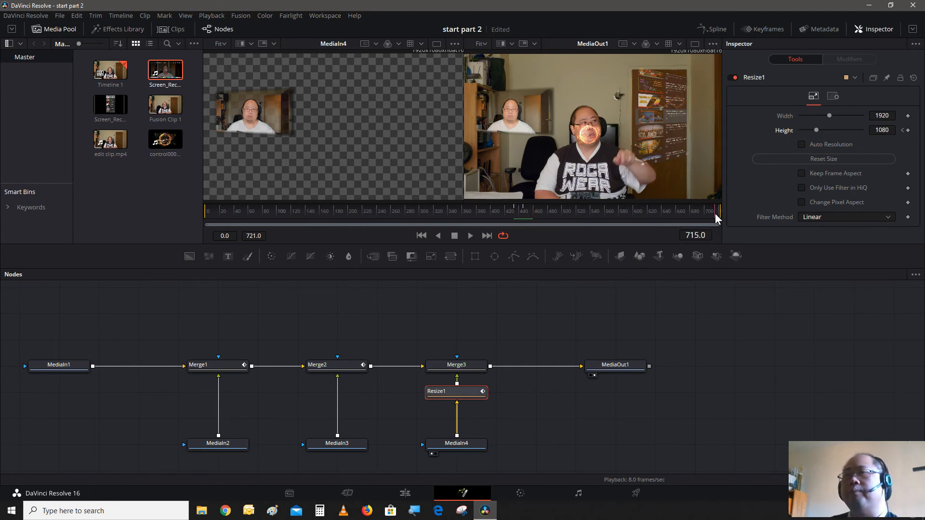
Go back to frame 693 and set keyframes on the center and size of Merge1.
key(Left)
key(Left)
key(Left)
key(Left)
key(Left)
key(Left)
key(Left)
key(Left)
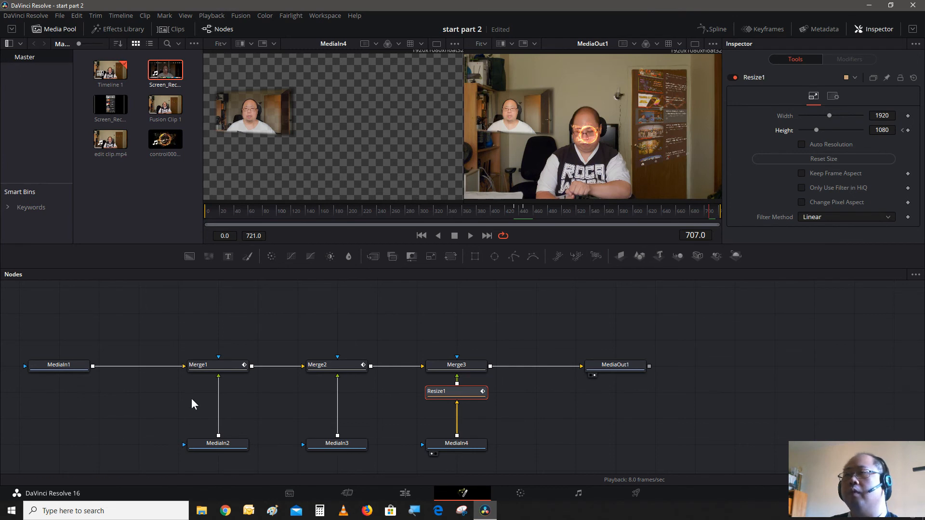
click(212, 363)
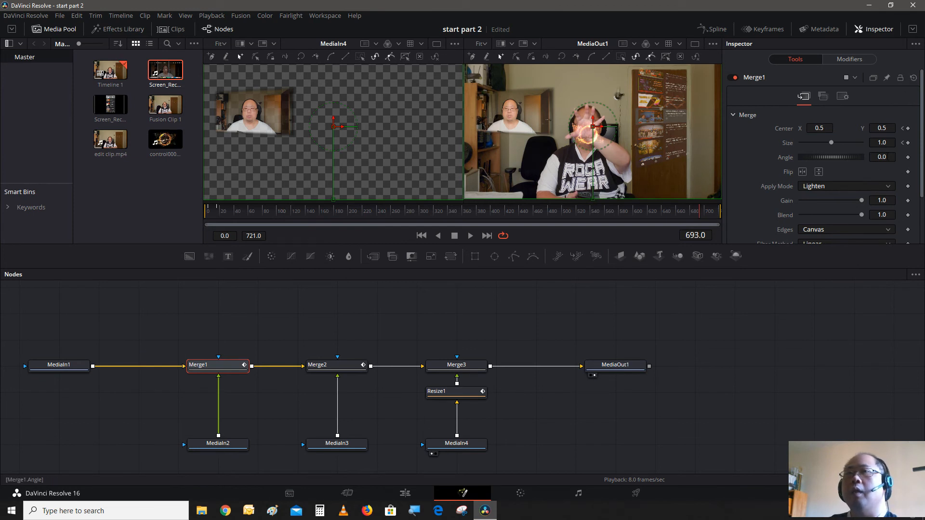
click(908, 129)
click(908, 143)
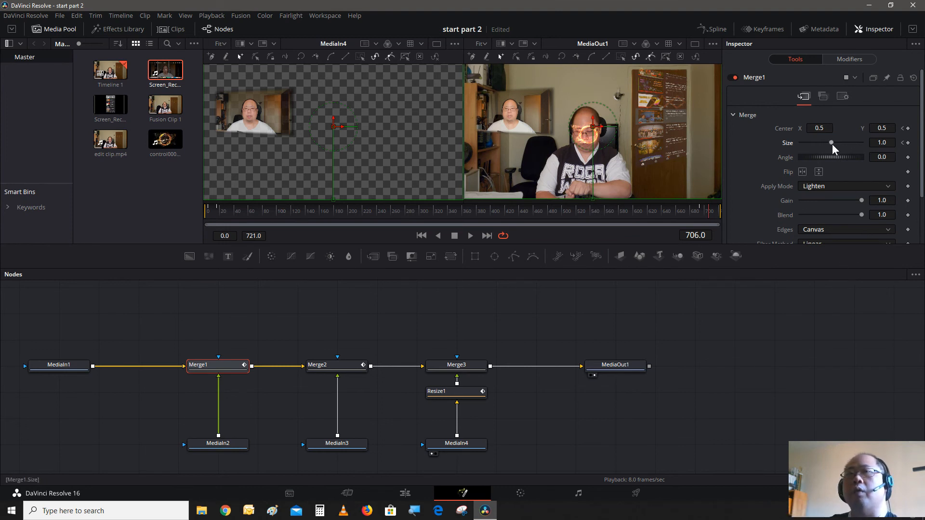
At frame 706, set the size of Merge1 to 0.0 and its Y center to 0.0.
drag(831, 144, 747, 153)
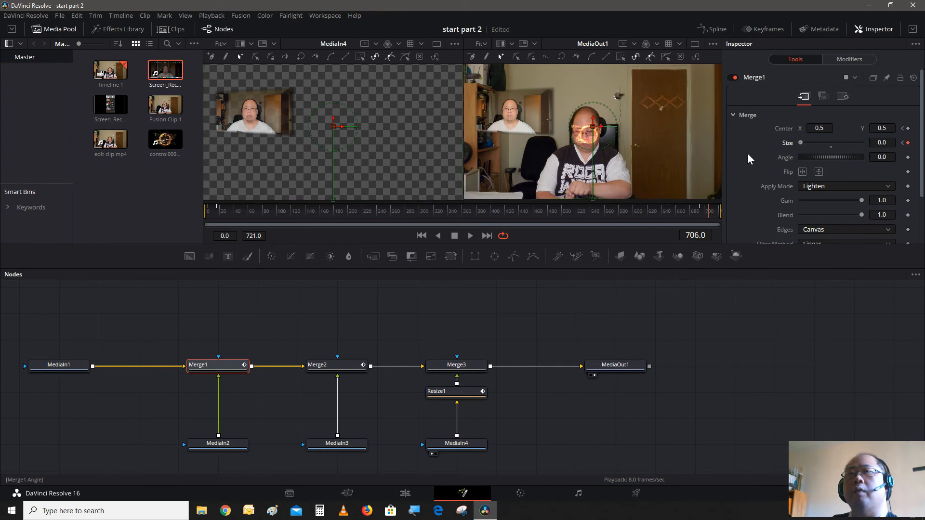
click(879, 128)
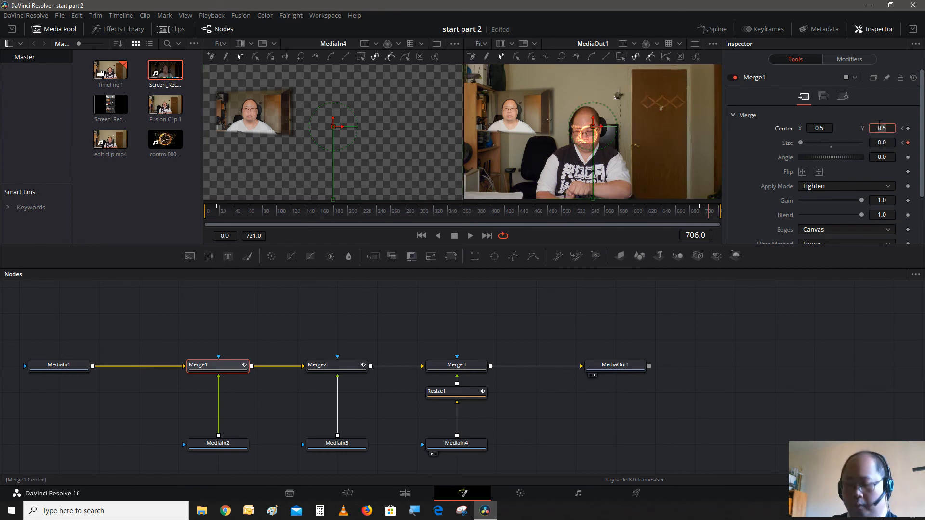
text(0)
key(Tab)
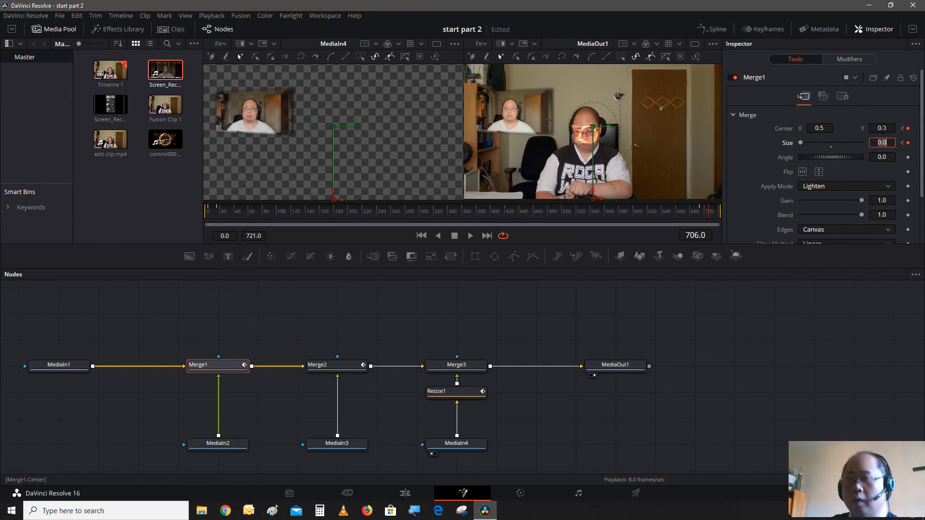
click(814, 348)
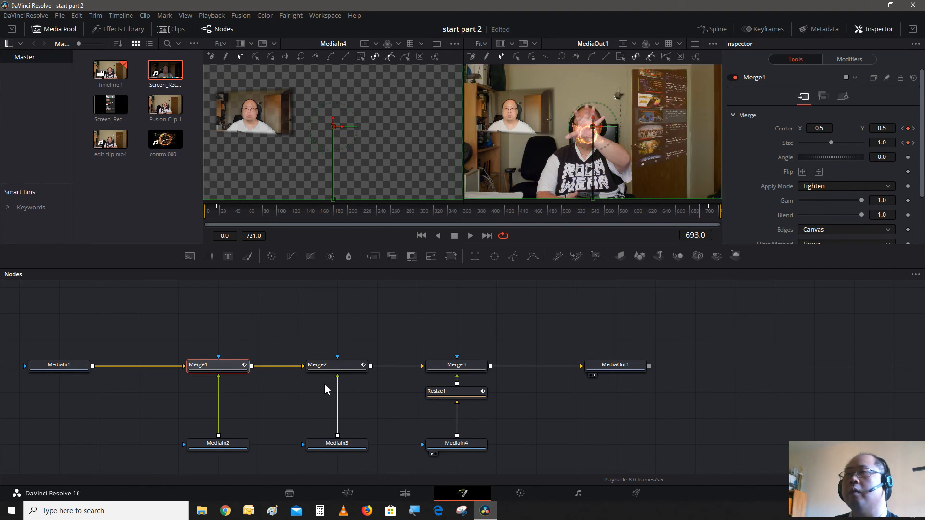
At frame 693, set keyframes on the center and size of Merge2.
click(338, 366)
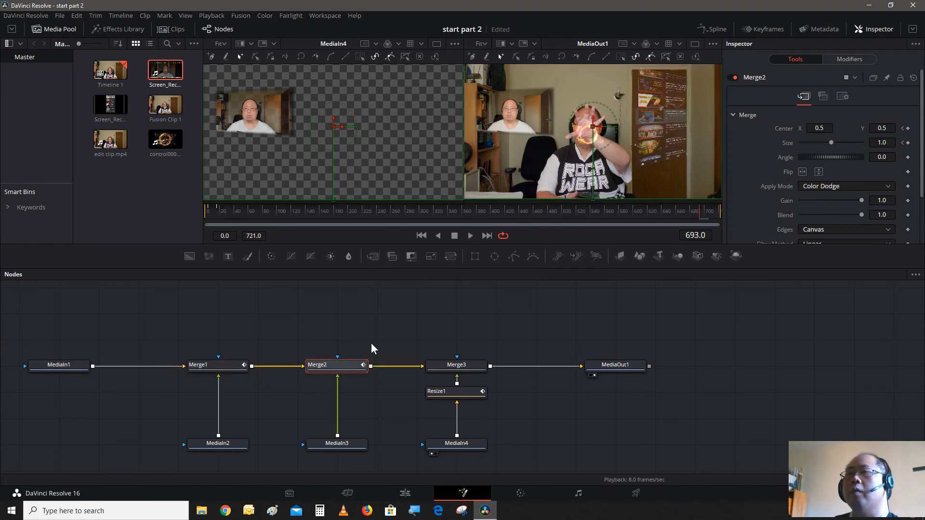
click(908, 128)
click(908, 143)
At frame 706, set the size of Merge2 to 0.0 and its Y center to 0.0.
key(Right)
key(Right)
key(Right)
key(Right)
key(Right)
key(Right)
key(Right)
key(Right)
key(Right)
key(Right)
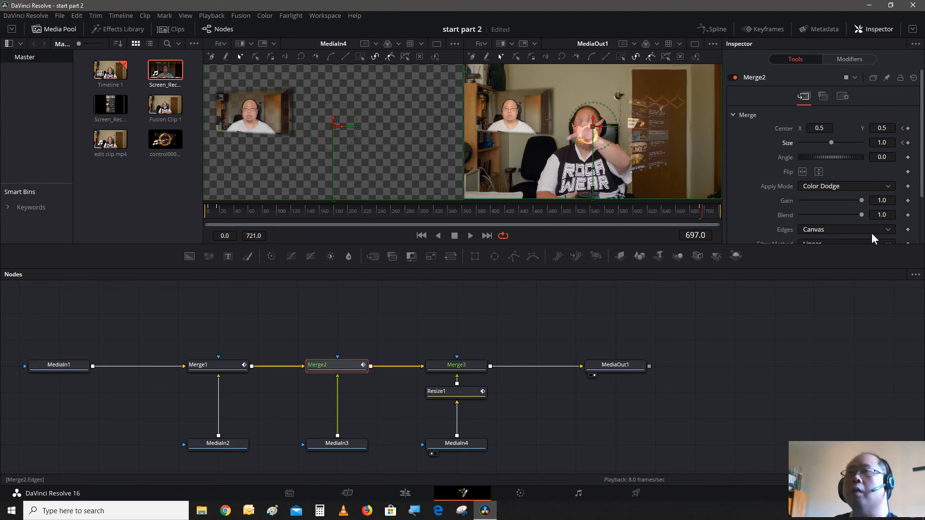
key(Right)
key(Right)
key(Right)
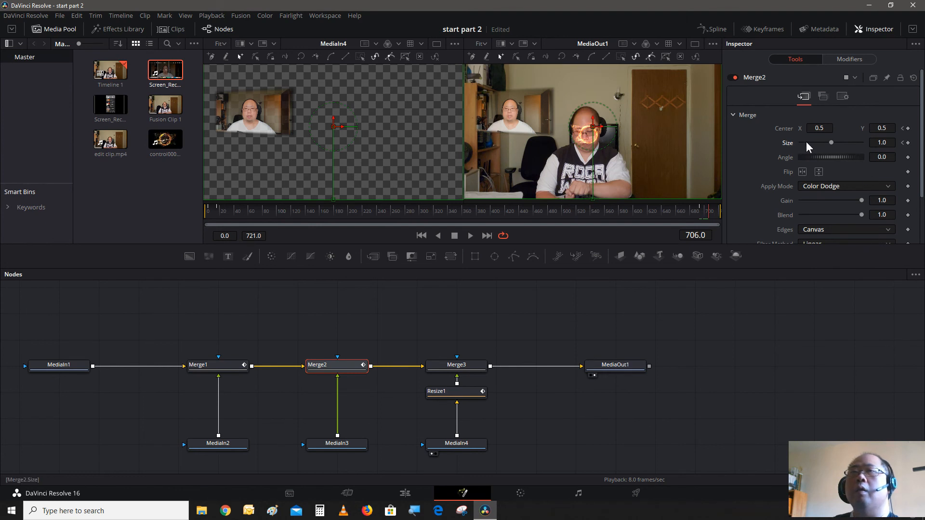
drag(804, 144, 762, 155)
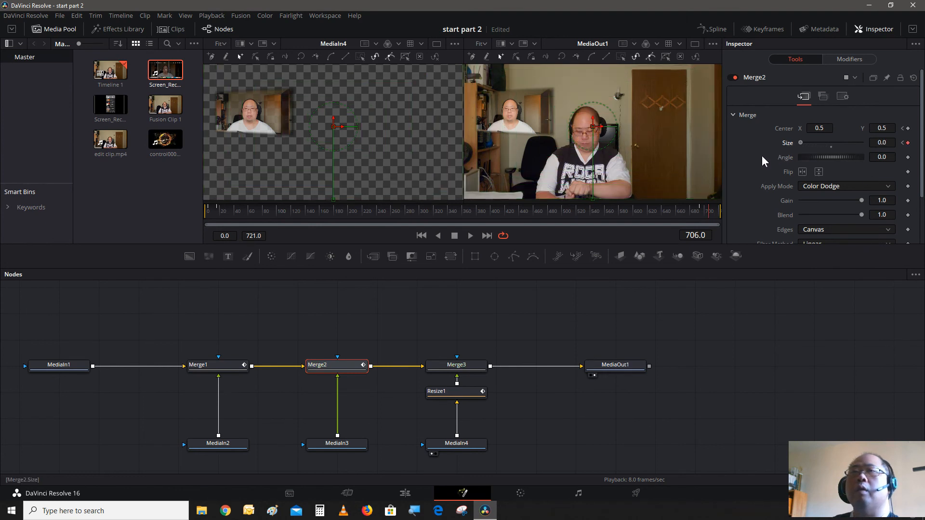
double_click(887, 128)
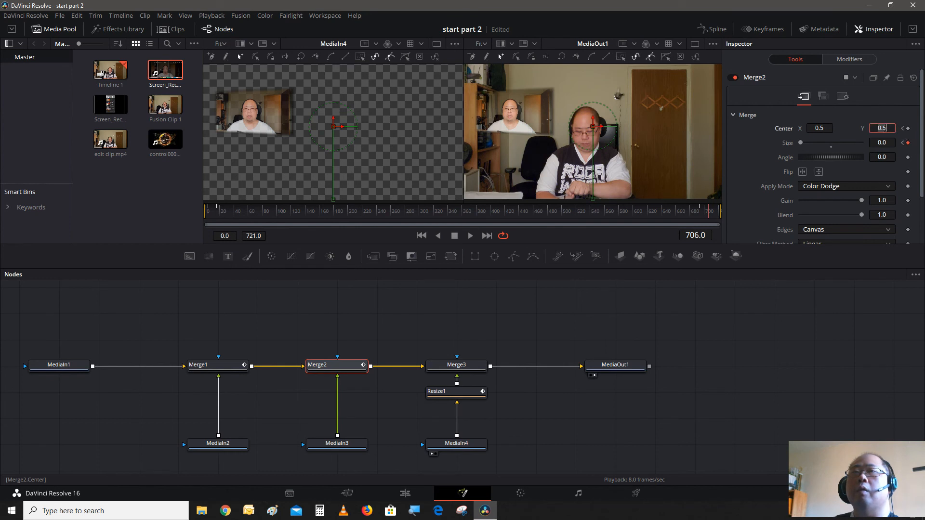
text(0)
key(Tab)
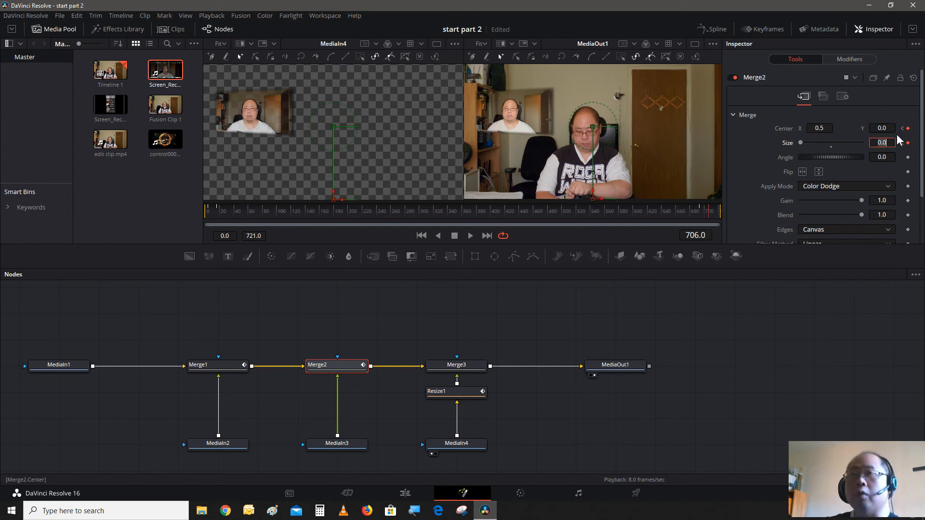
click(713, 359)
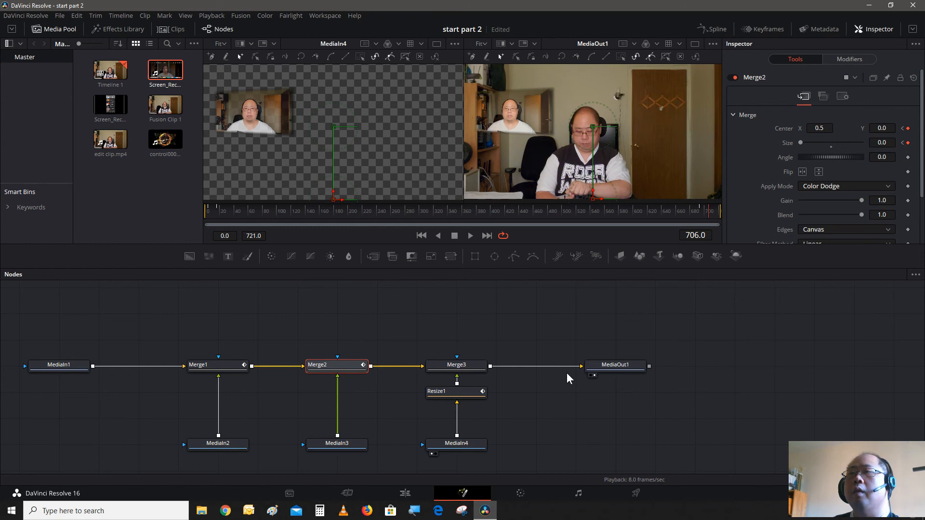
At frame 706, keyframe the center and size of Merge3, setting the size to 0.0 and the Y center to 0.0.
click(447, 366)
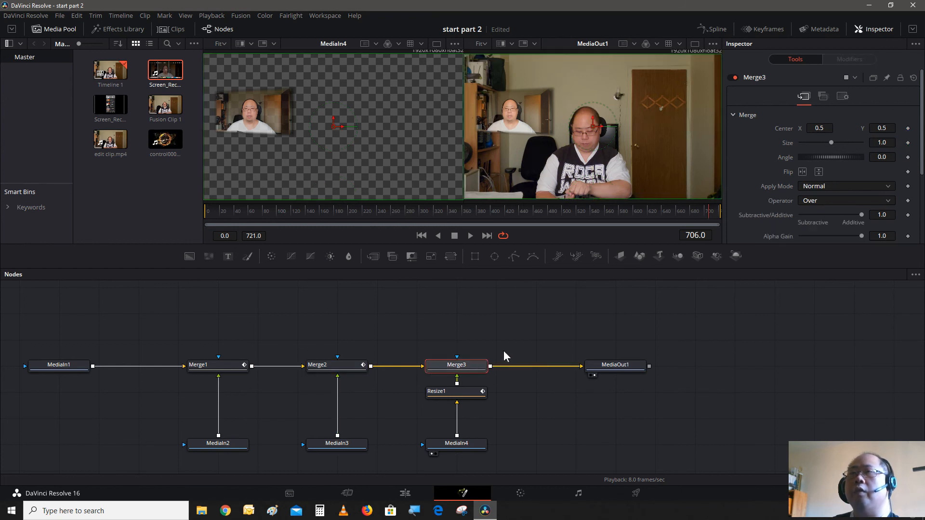
click(908, 128)
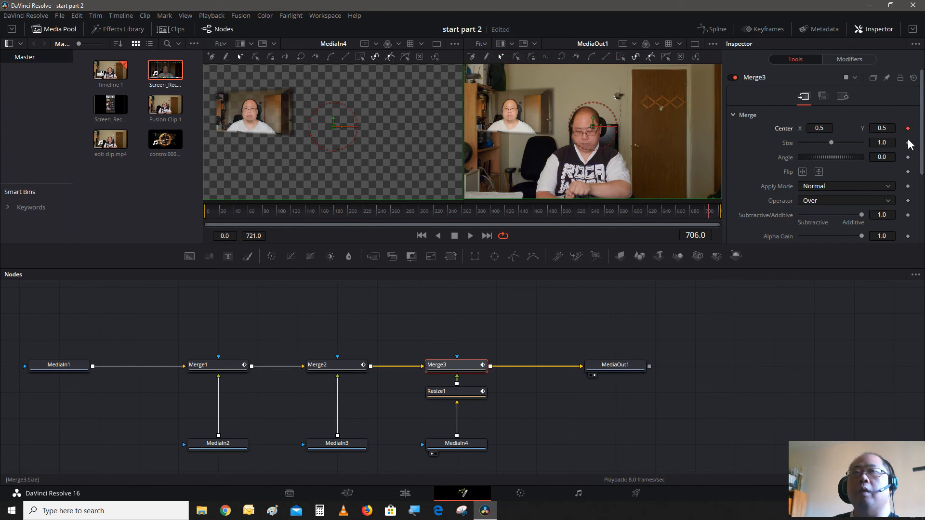
click(908, 142)
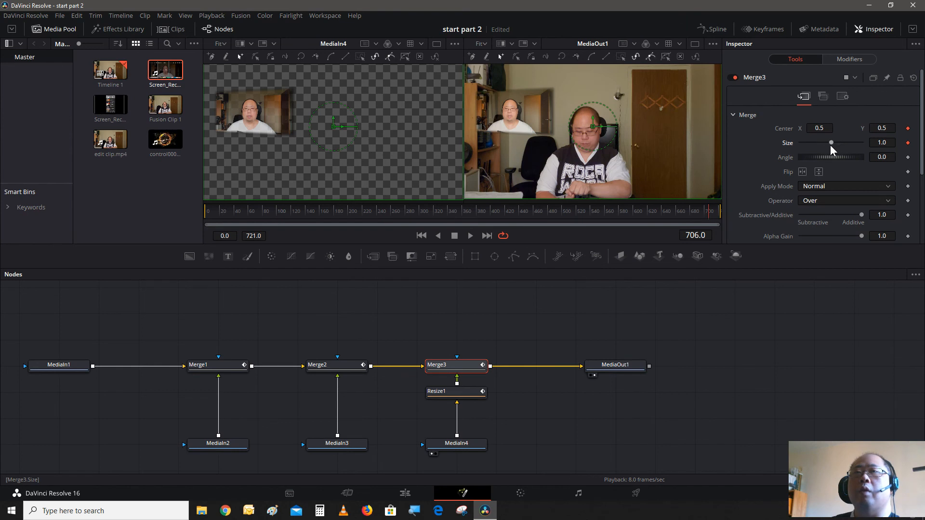
drag(831, 143, 756, 153)
click(882, 129)
key(BackSpace)
key(BackSpace)
key(BackSpace)
text(0)
key(Tab)
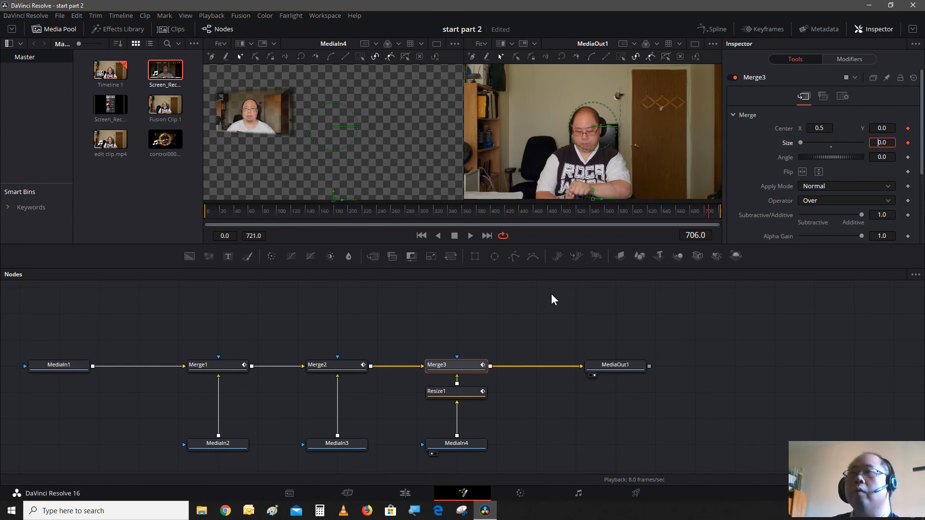
At frame 693, set the size of Merge3 to 1.0 and its Y center to 0.5.
drag(649, 217, 705, 212)
click(614, 305)
key(Left)
key(Left)
key(Left)
key(Left)
key(Left)
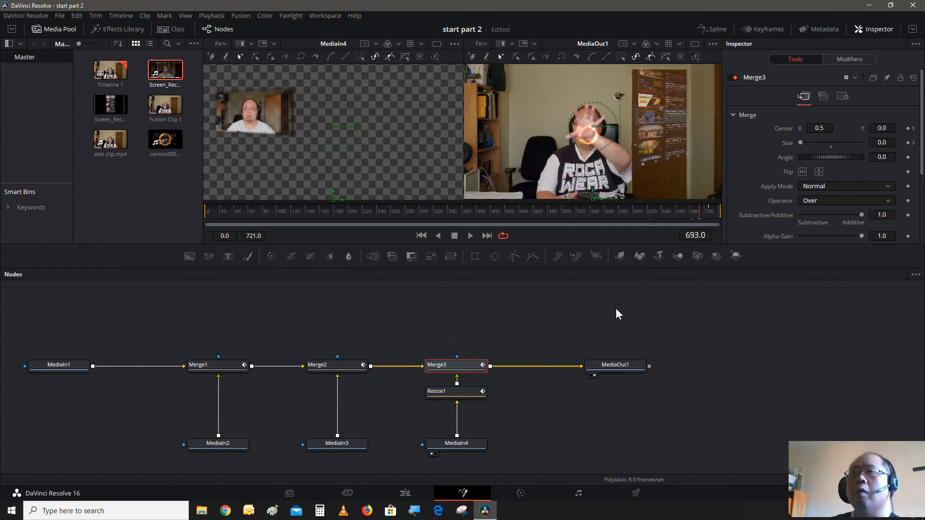
click(834, 147)
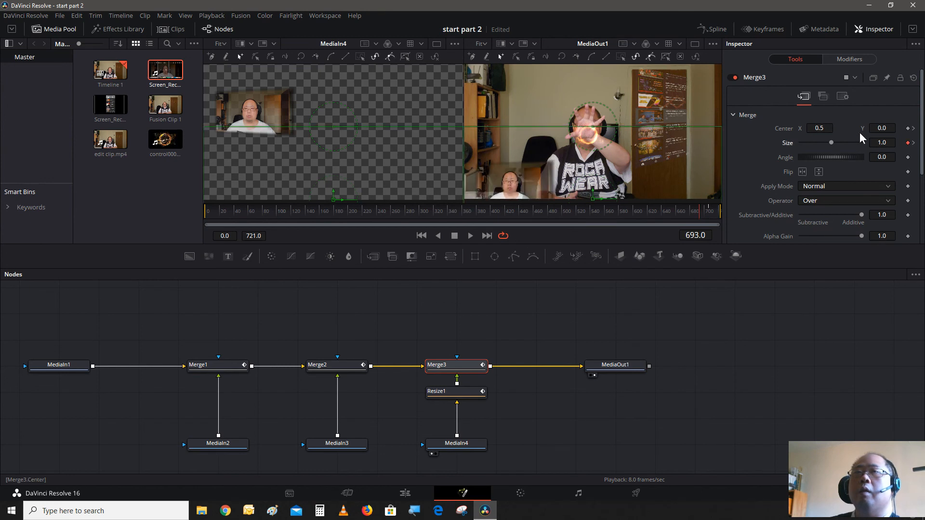
double_click(887, 128)
text(.5)
key(Return)
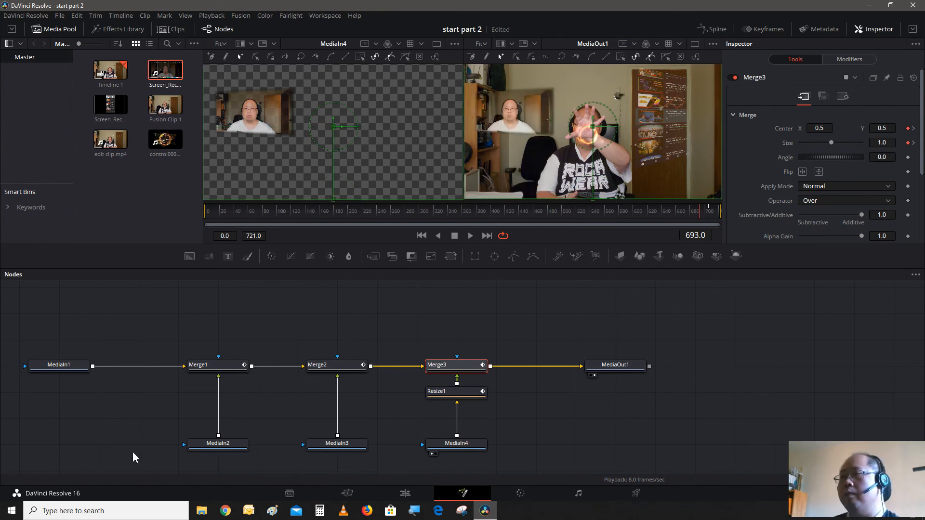
Return to the Edit page and play the composited Fusion Clip 1 in the timeline up to about 01:00:18:04.
click(211, 209)
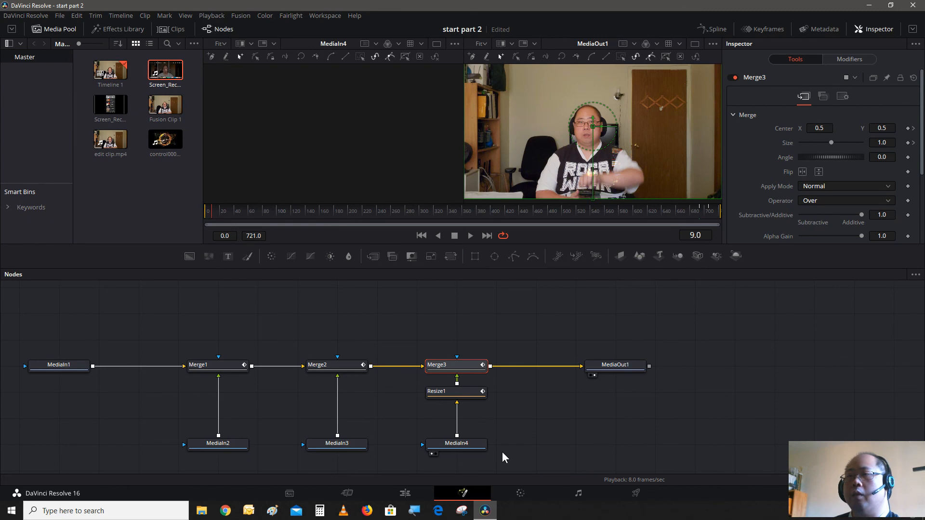
click(405, 494)
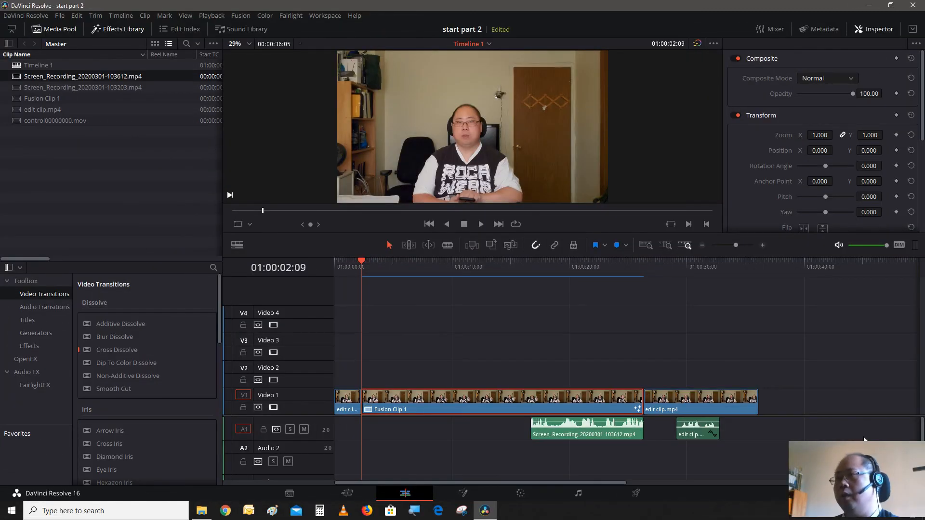
key(space)
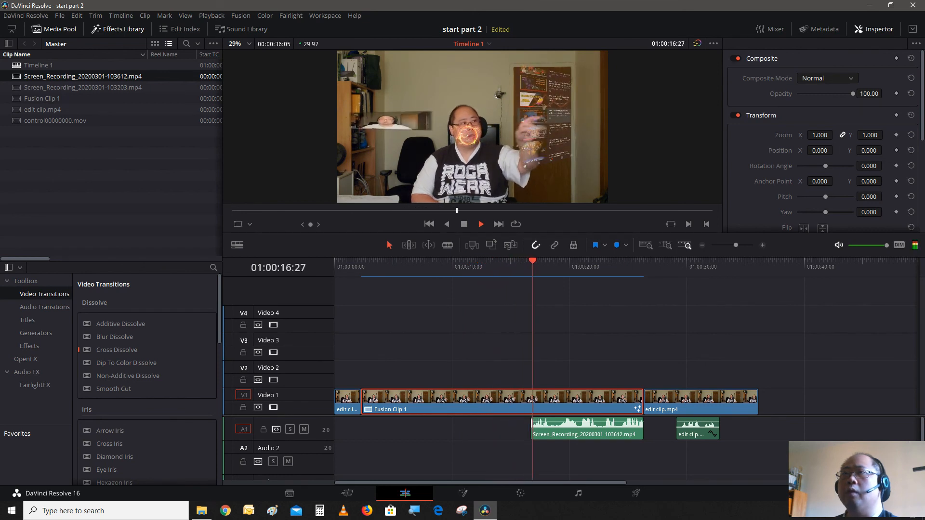
key(space)
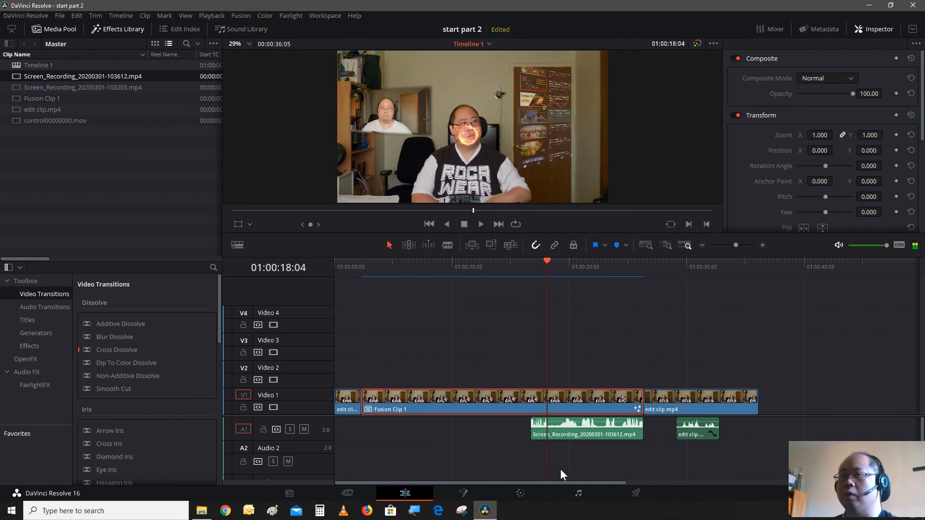
Normalize the audio of Screen_Recording_20200301-103612.mp4 on the timeline in True Peak mode with a target level of -2.0 dBTP.
click(615, 434)
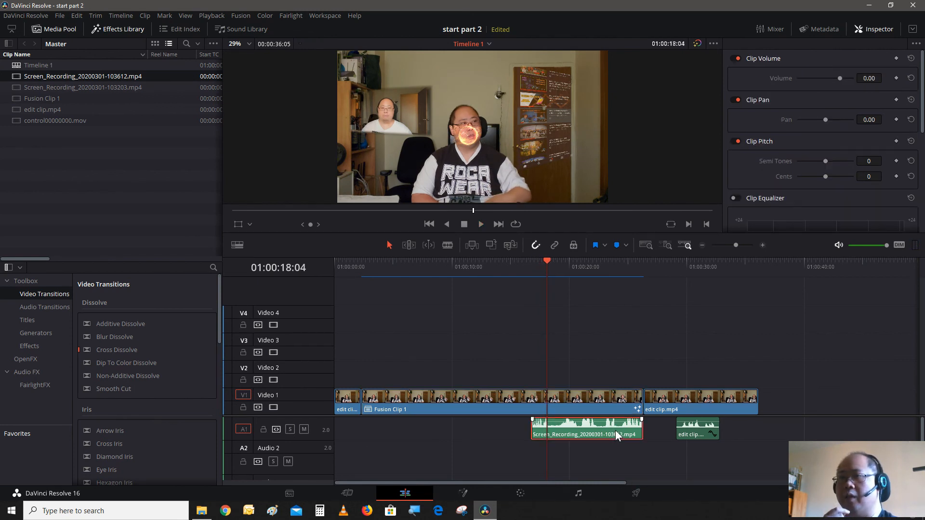
right_click(615, 431)
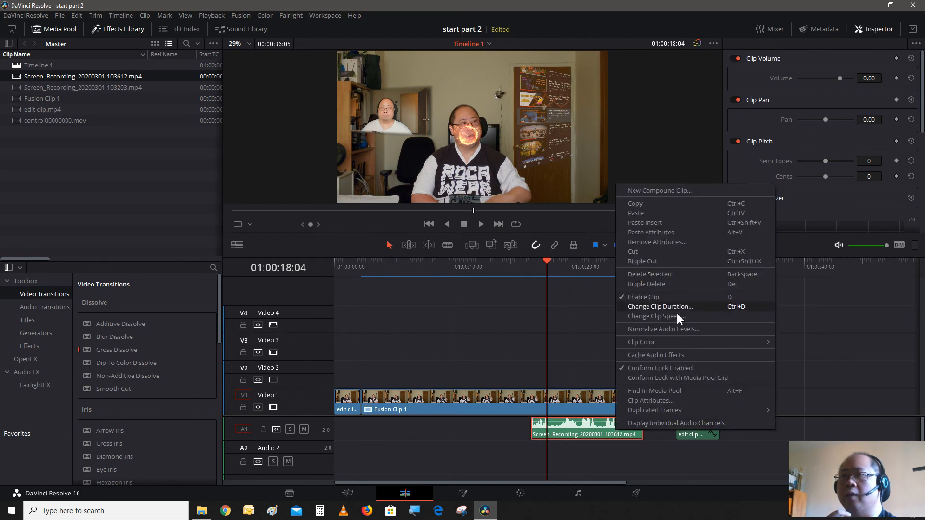
click(680, 329)
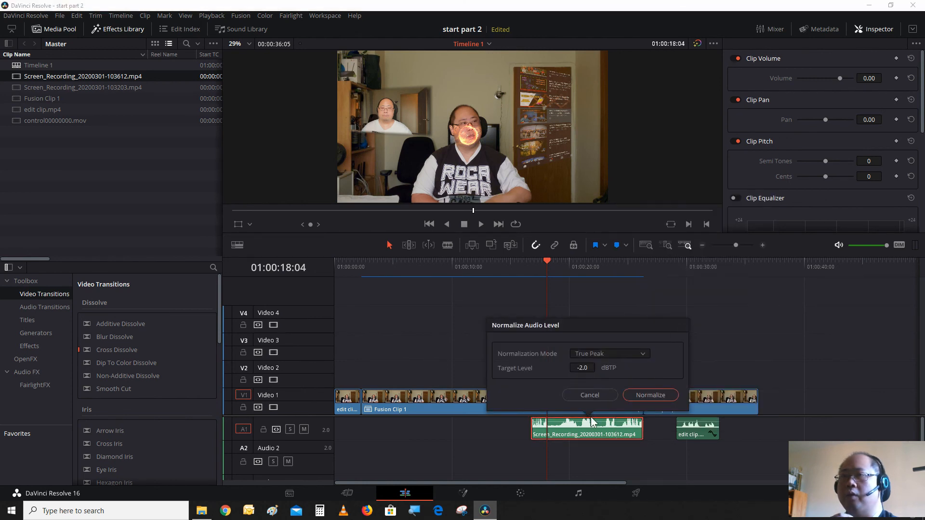
click(630, 399)
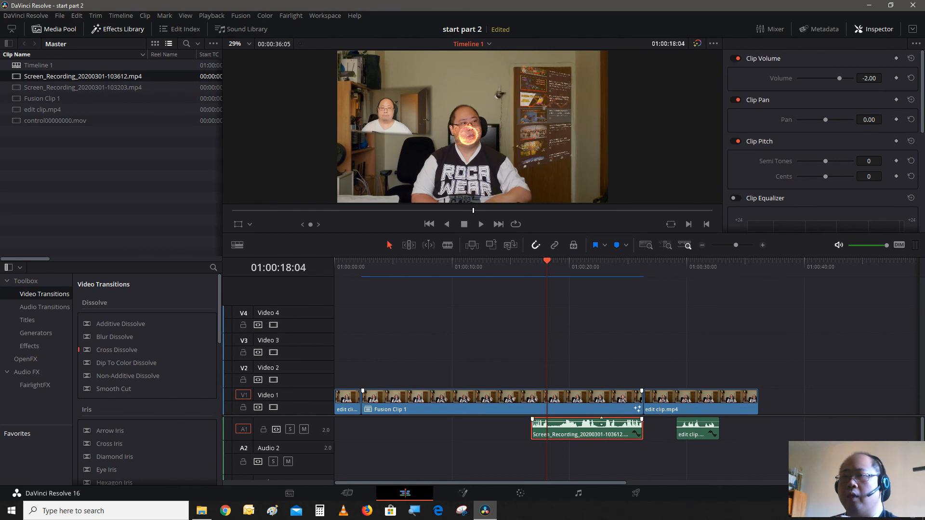
Lower the Screen_Recording_20200301-103612.mp4 audio clip's volume to -5.41 and play the timeline past the end of Fusion Clip 1.
drag(601, 420, 602, 421)
key(space)
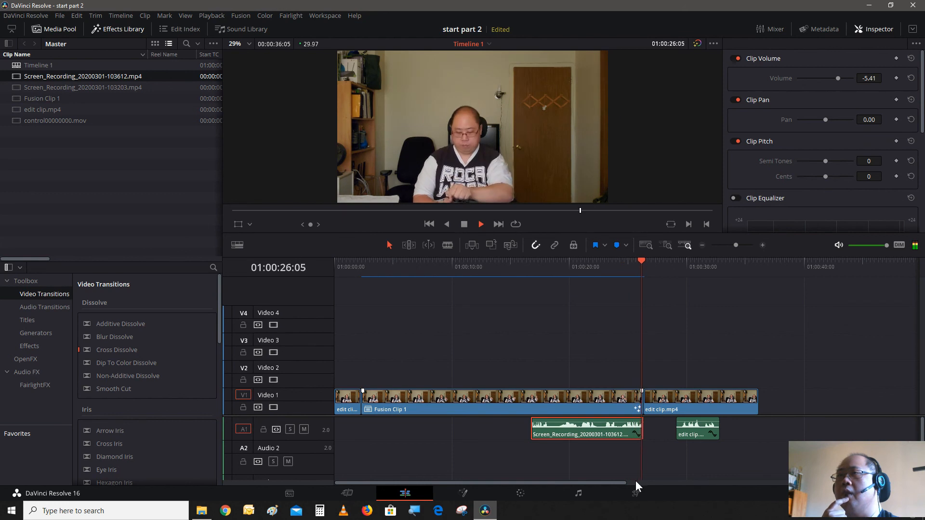
key(space)
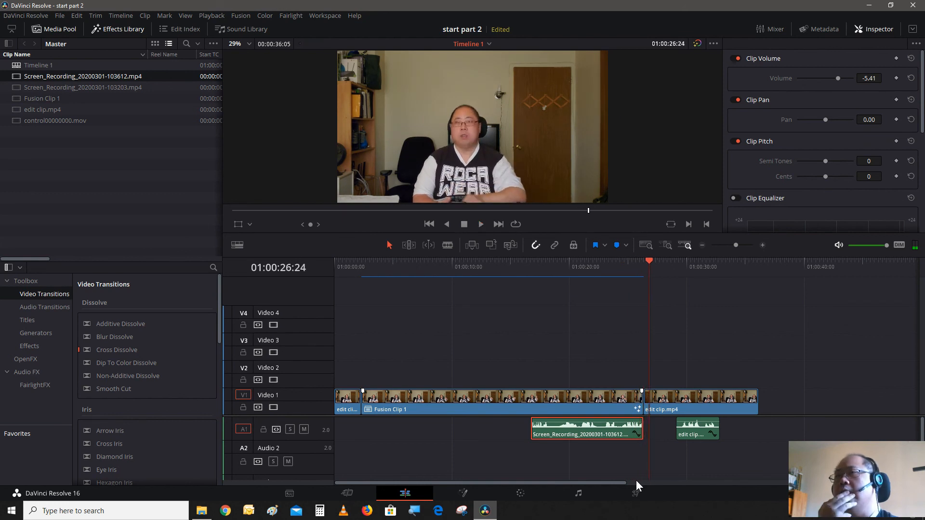